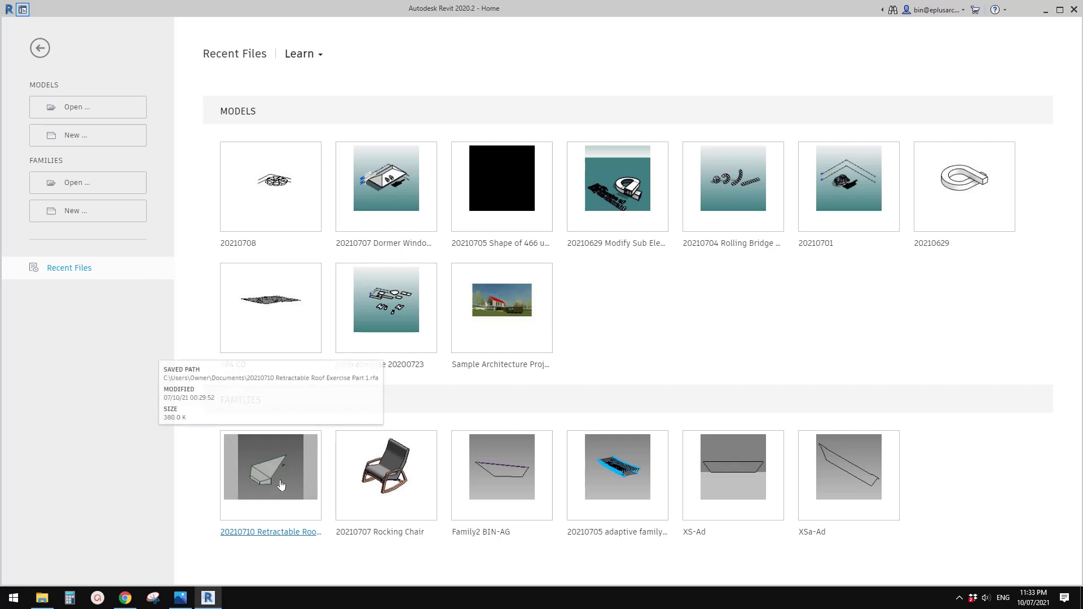
Open the recent family 20210710 Retractable Roof Exercise Part 1 and inspect the roof panel from several sides in 3D
left_click(316, 495)
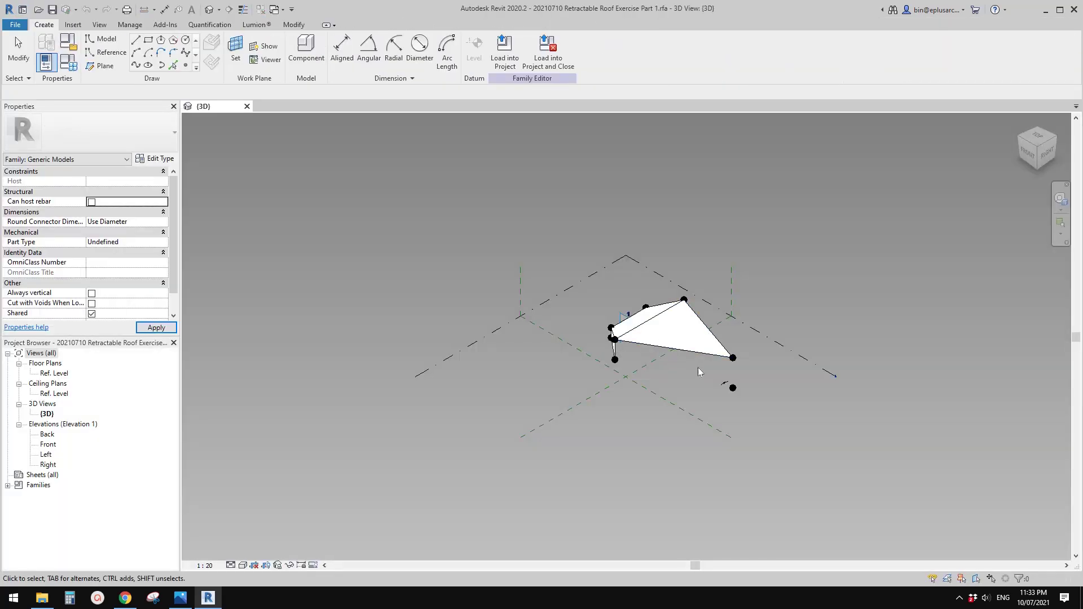
middle_click_drag(590, 365, 628, 365, "shift")
scroll(580, 367, "up", 3)
middle_click_drag(479, 333, 601, 381)
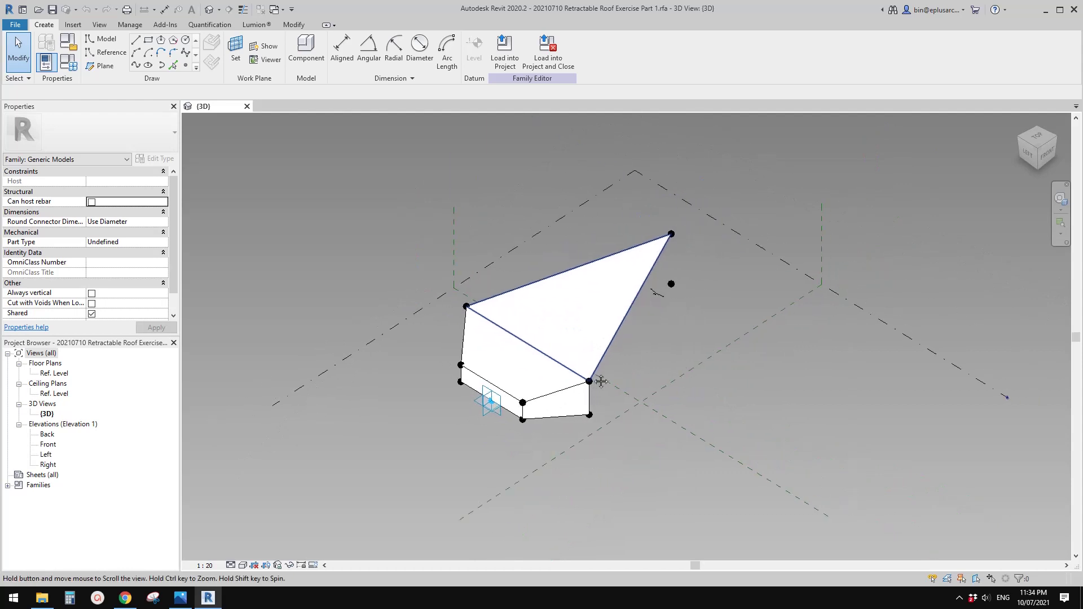
middle_click_drag(579, 333, 515, 292, "shift")
scroll(619, 348, "down", 2)
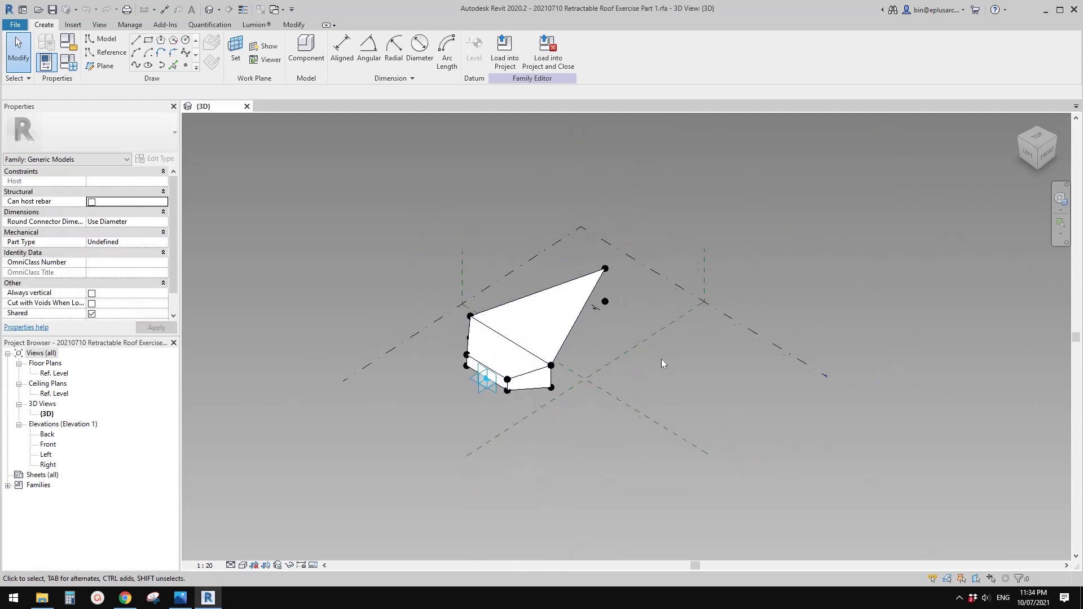
middle_click_drag(815, 413, 813, 421)
scroll(681, 388, "up", 1)
middle_click_drag(672, 396, 635, 385)
middle_click_drag(423, 243, 488, 259)
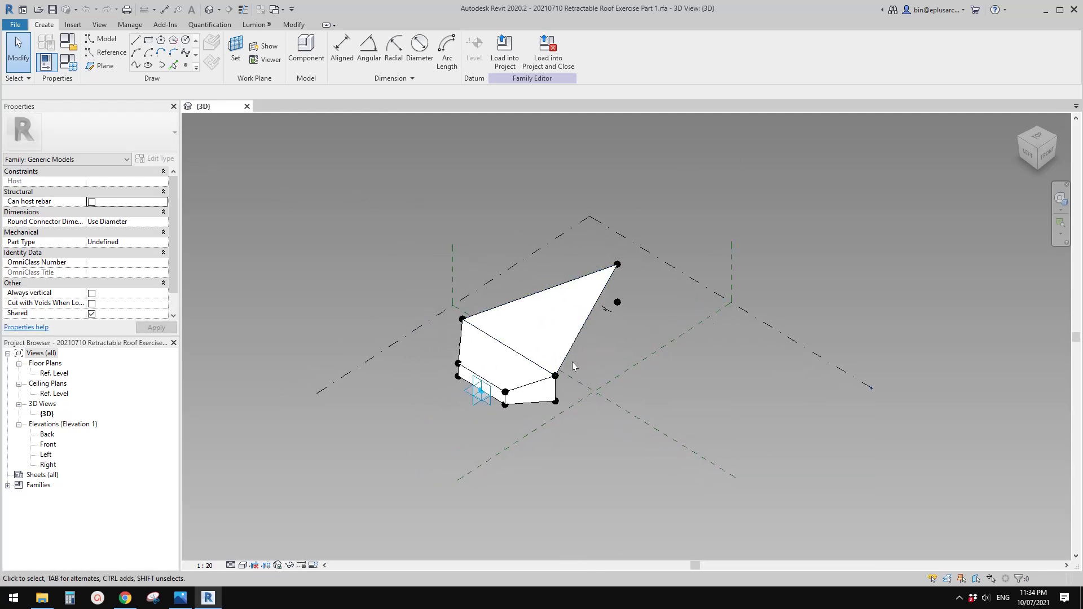
middle_click_drag(607, 358, 626, 389)
Inspect the adaptive point on the lower front edge of the roof panel
left_click(508, 400)
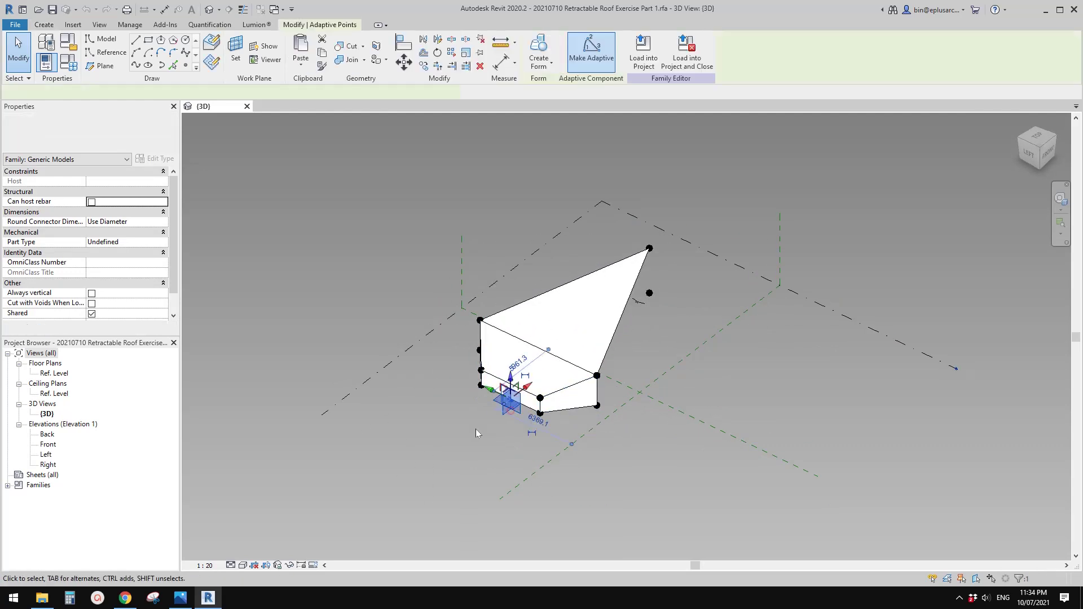
left_click(279, 236)
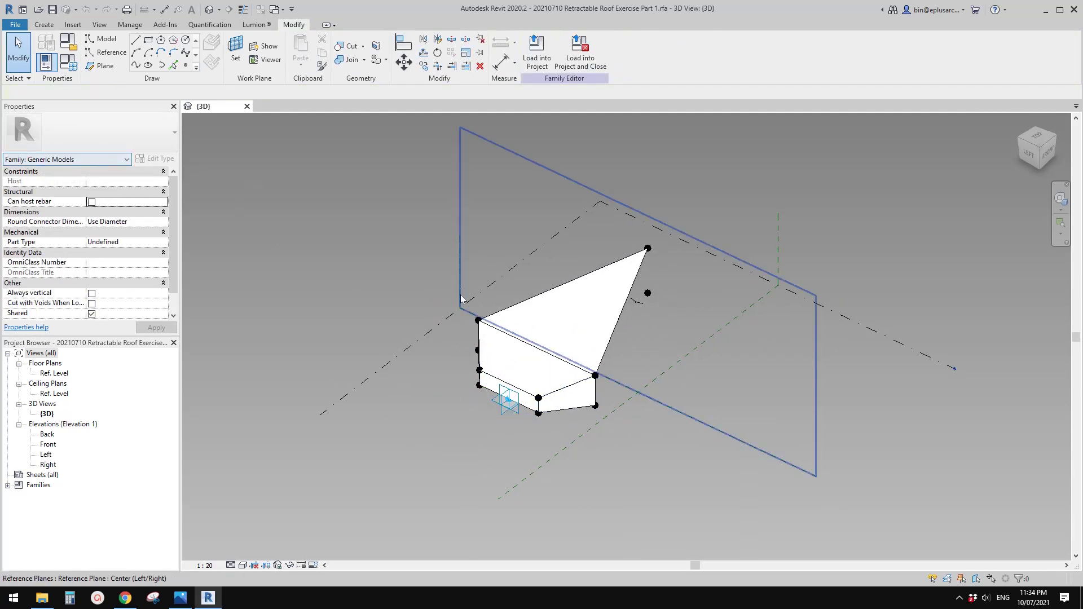
middle_click_drag(462, 299, 458, 284)
left_click(500, 399)
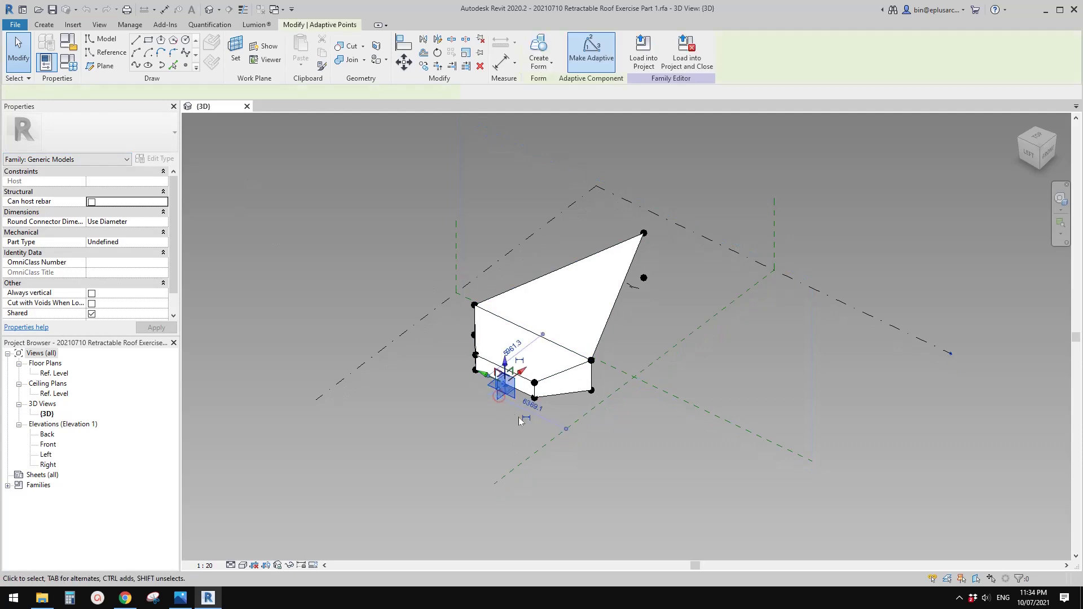
middle_click_drag(462, 404, 464, 411)
left_click(320, 211)
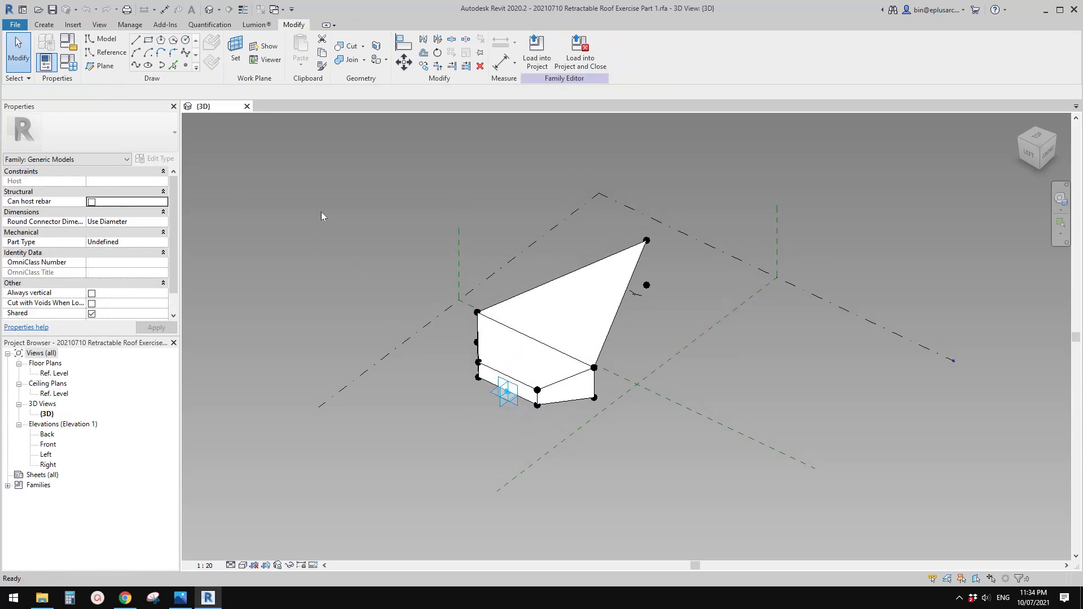
Create a new conceptual mass family from the Metric Mass.rft template
left_click(13, 25)
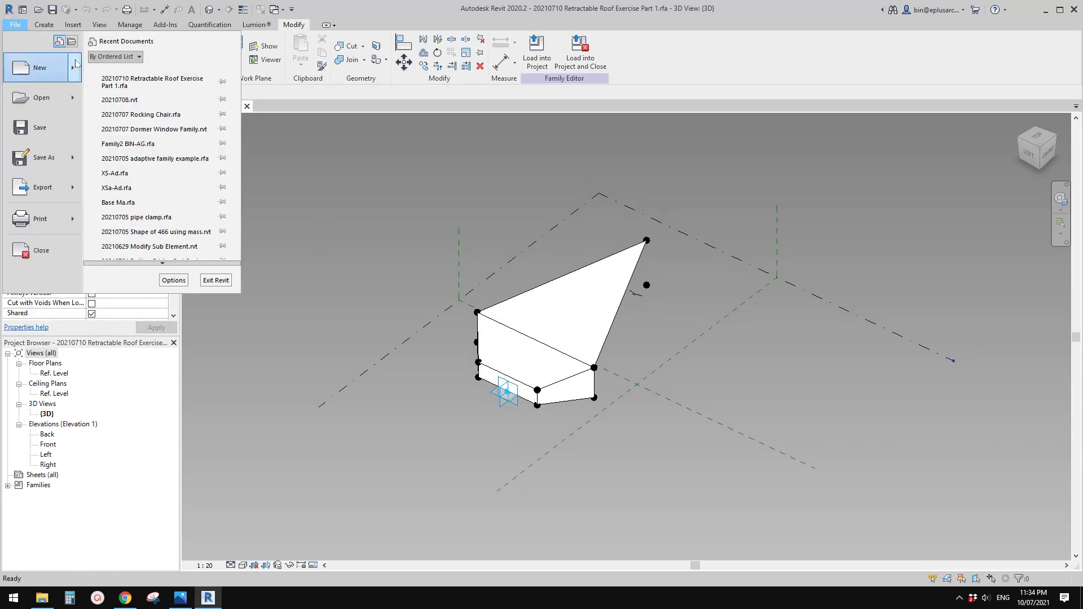
mouse_move(76, 64)
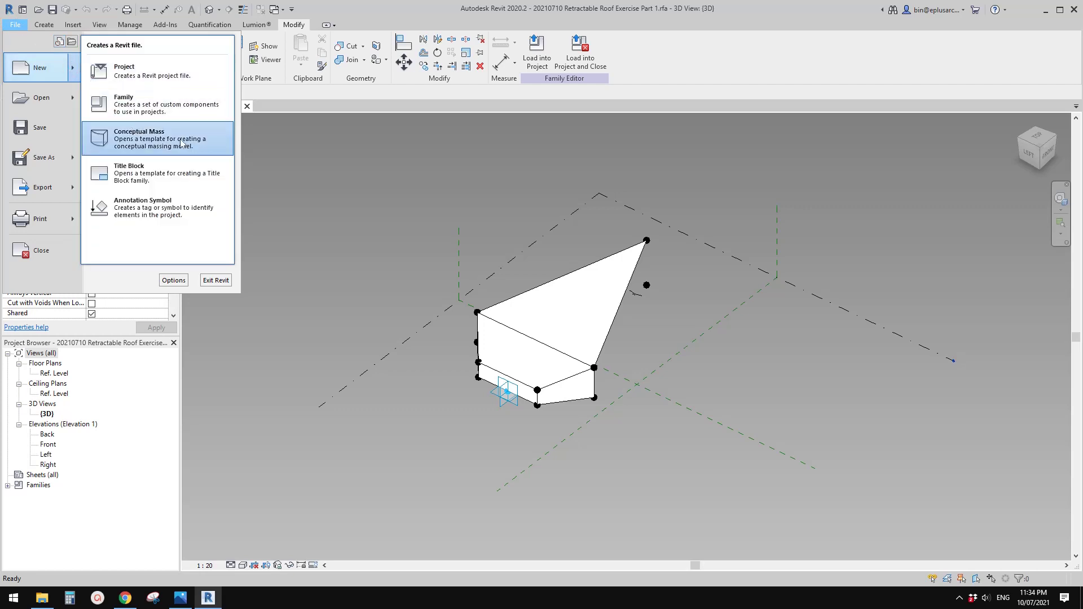
left_click(139, 140)
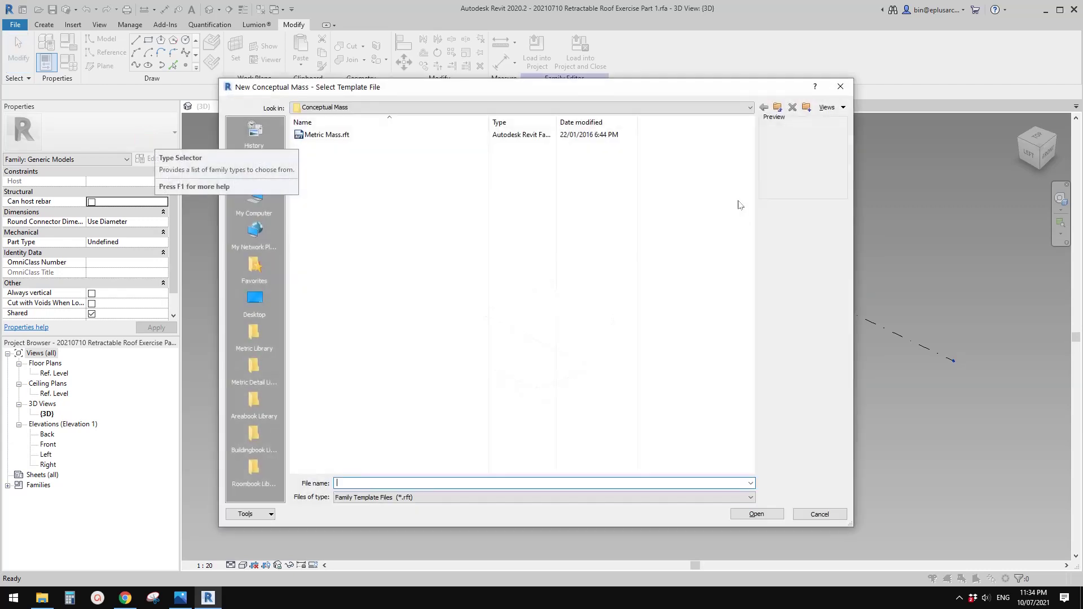
left_click(332, 135)
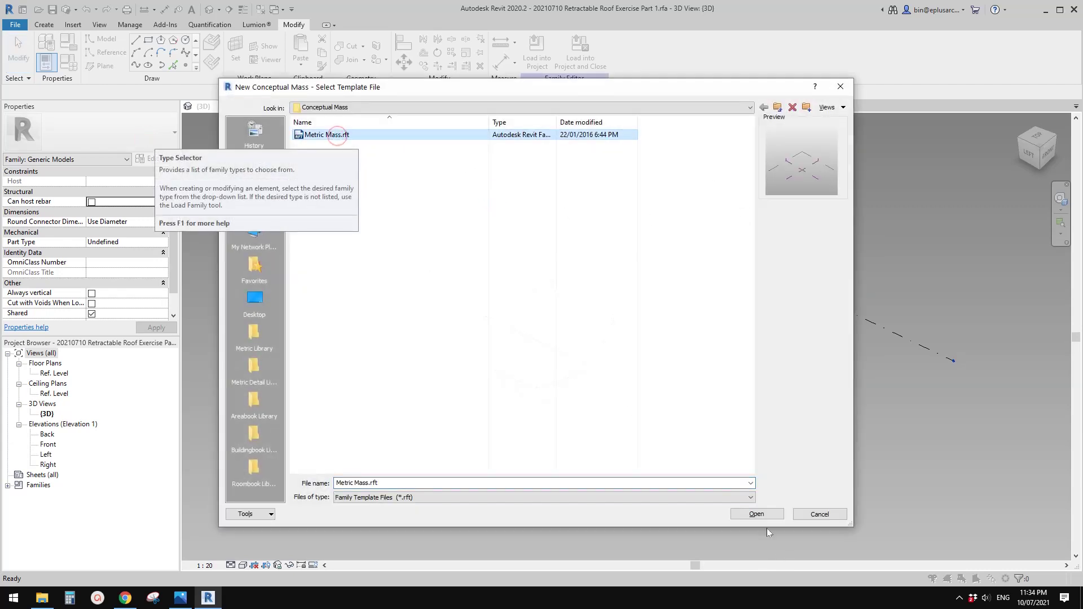
left_click(757, 514)
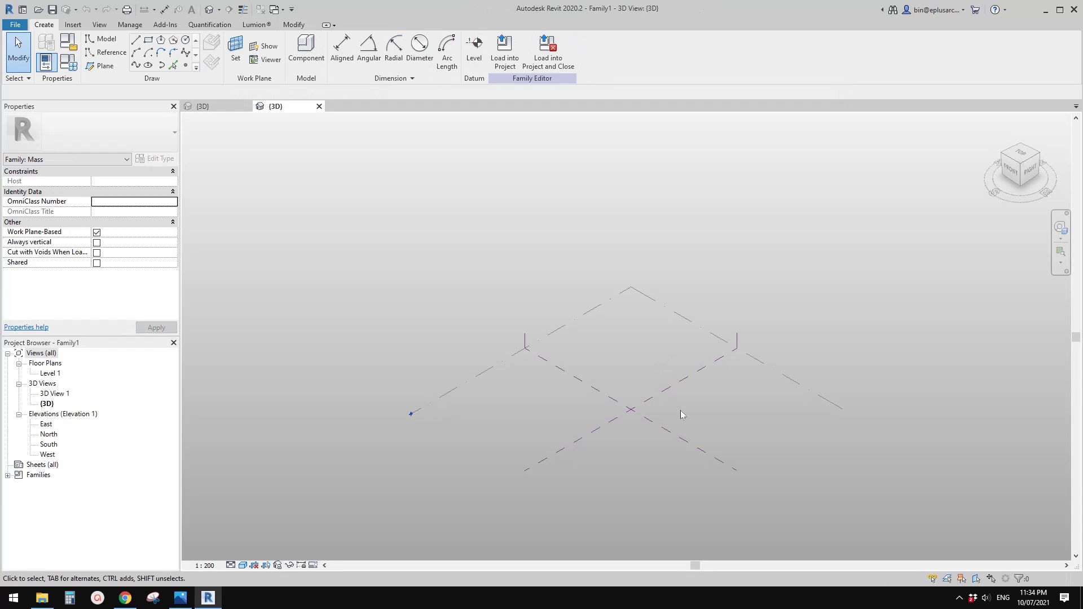
Draw a horizontal reference plane about 33460 mm above Level 1 in the North elevation, crossing the vertical centre plane
middle_click_drag(636, 390, 633, 323)
double_click(52, 374)
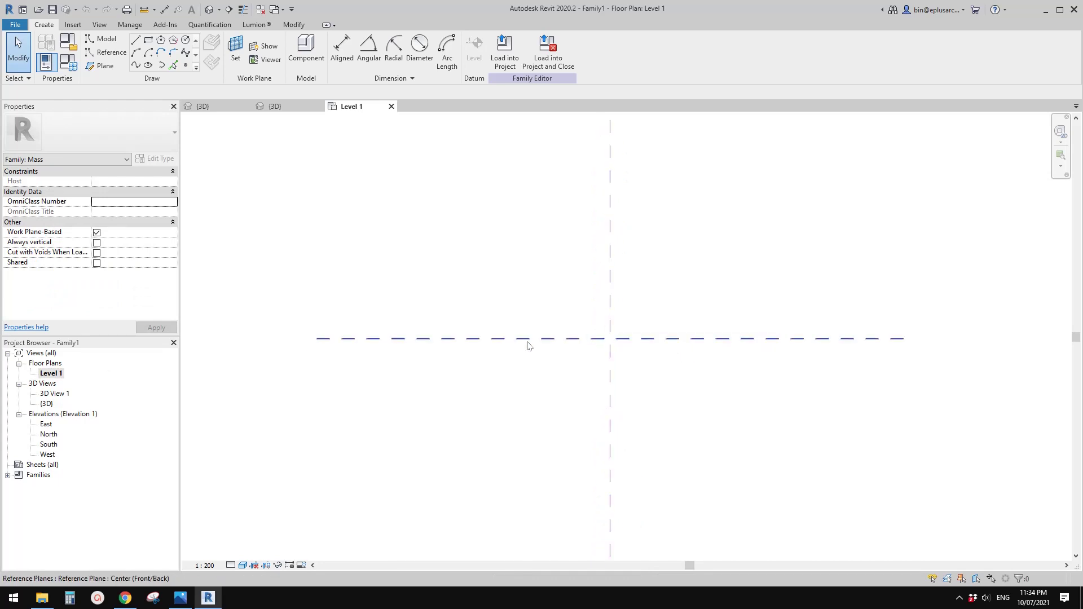
double_click(50, 436)
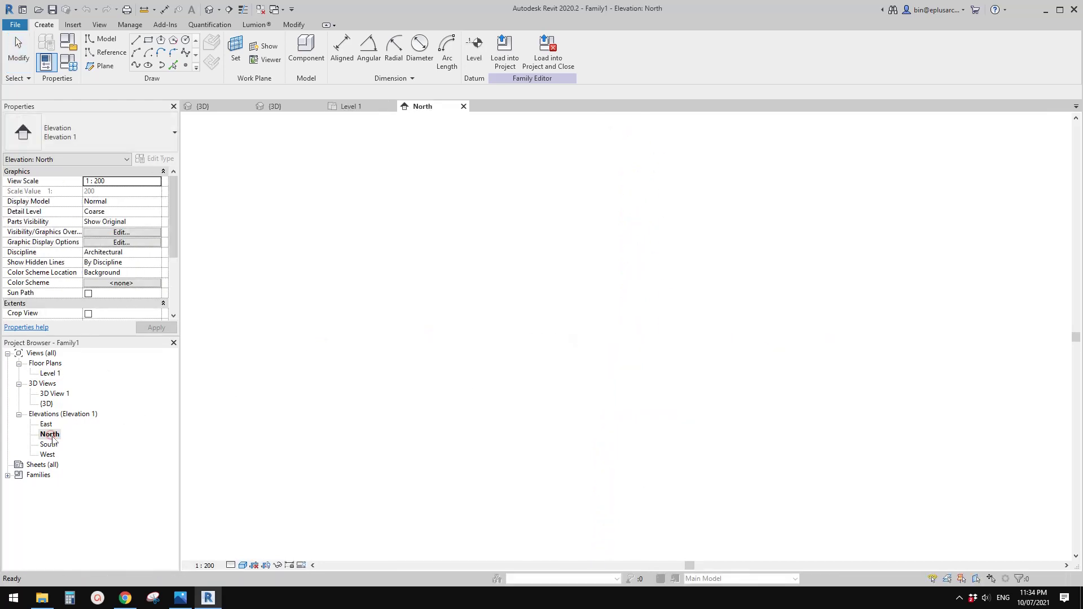
key("r")
key("p")
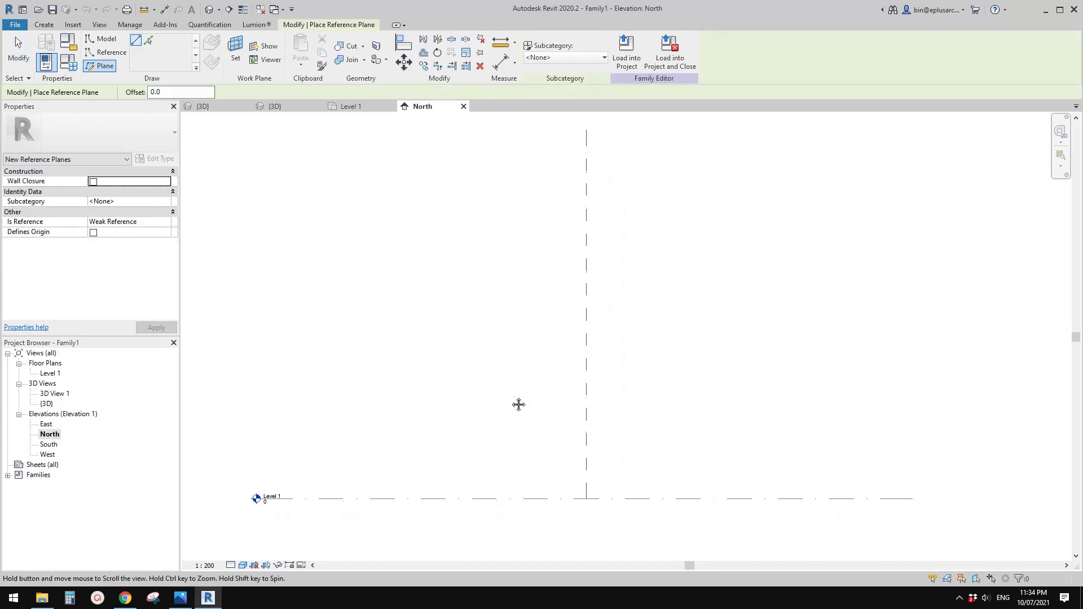
left_click(798, 294)
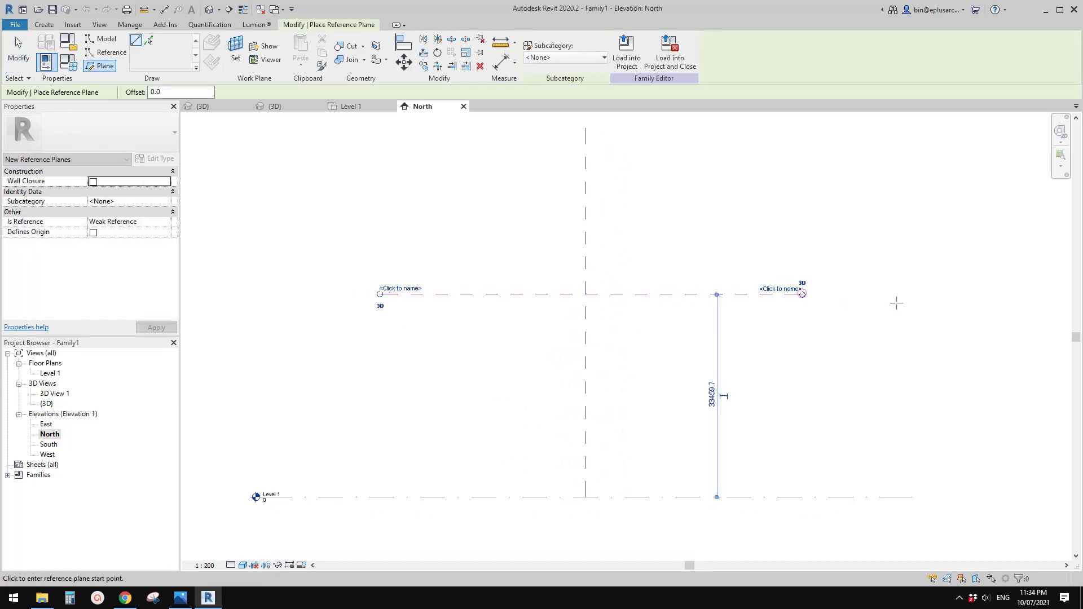
key("Escape")
key("Escape")
Name the new horizontal reference plane Roof
left_click(505, 295)
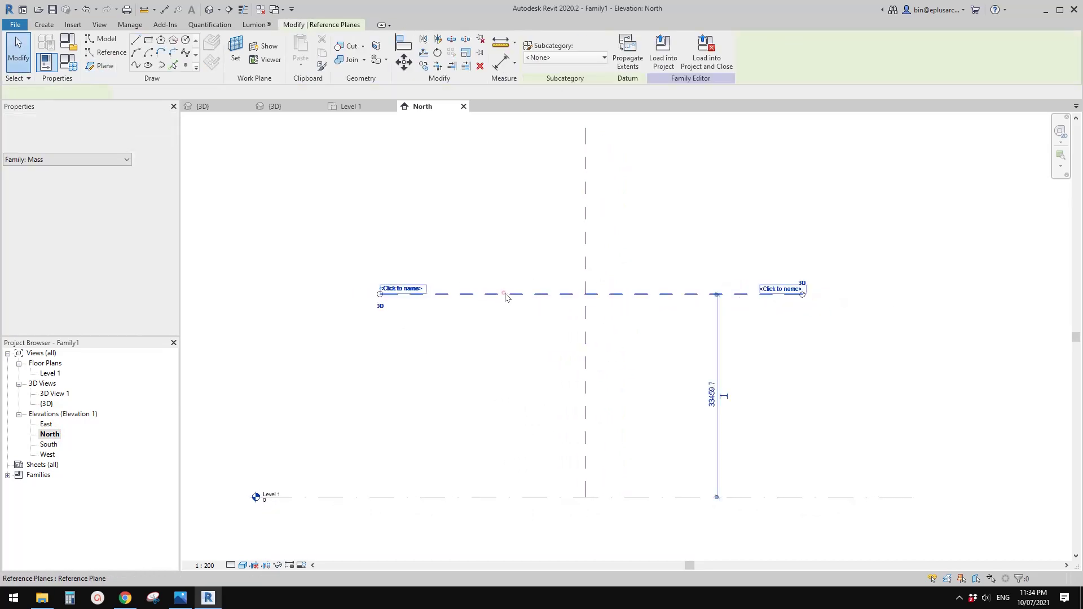
scroll(764, 305, "up", 2)
left_click(800, 292)
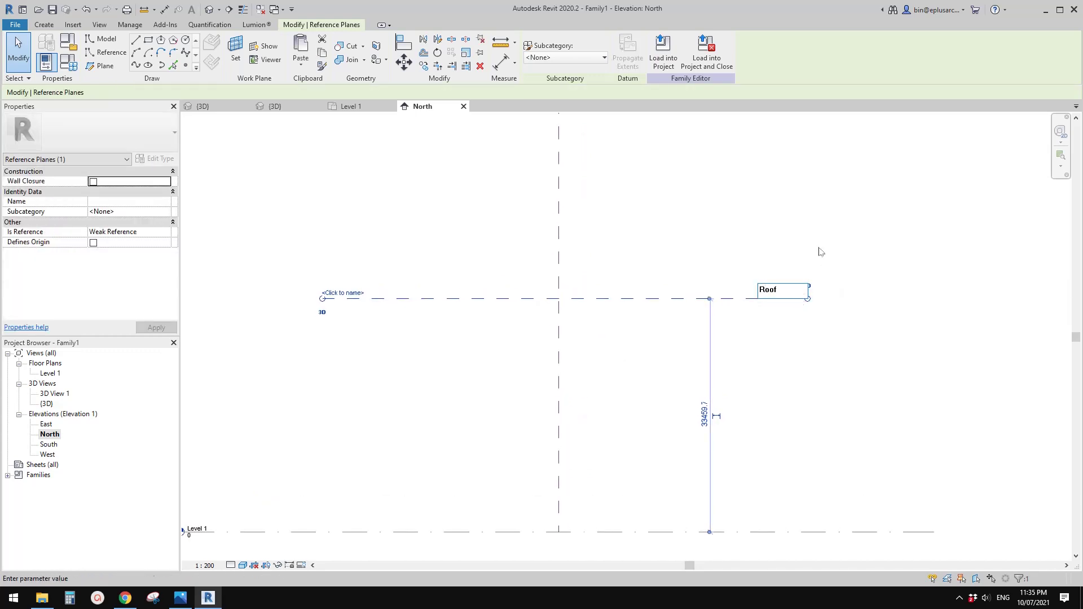
type("Roof")
key("Return")
key("Escape")
In the Level 1 plan, draw an 8-sided circumscribed reference-line polygon on the Roof plane, centred on the centre planes' intersection, radius 30000 mm
double_click(42, 375)
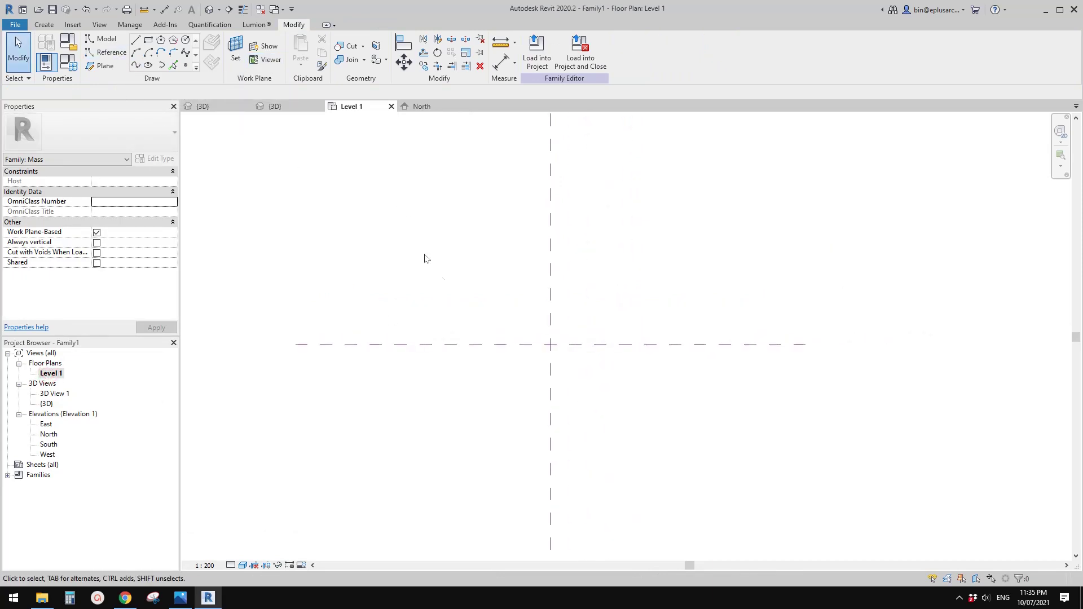
middle_click_drag(395, 230, 415, 236)
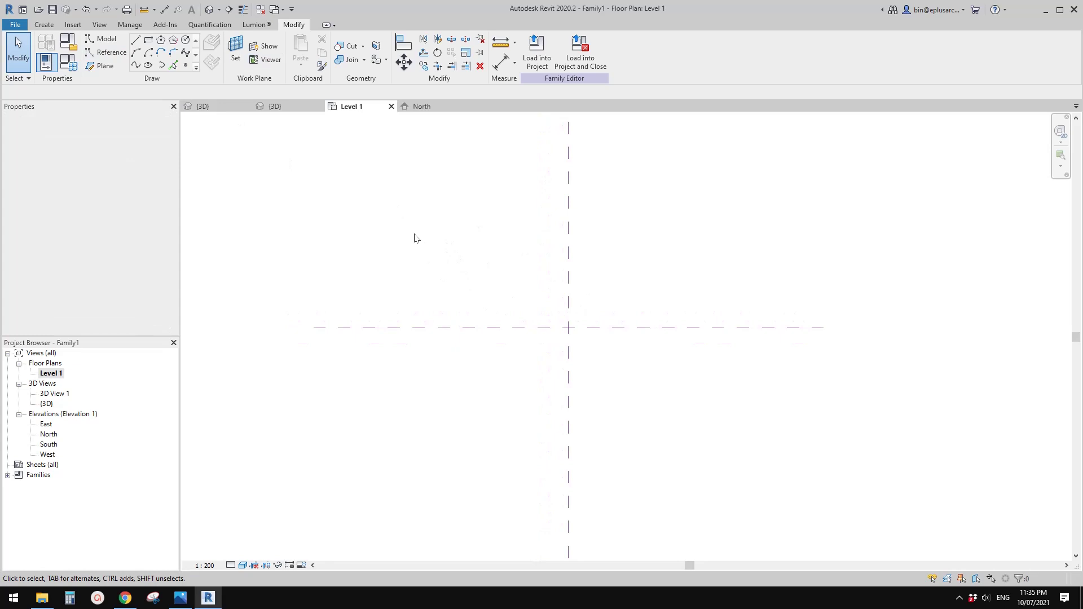
left_click(101, 52)
left_click(102, 54)
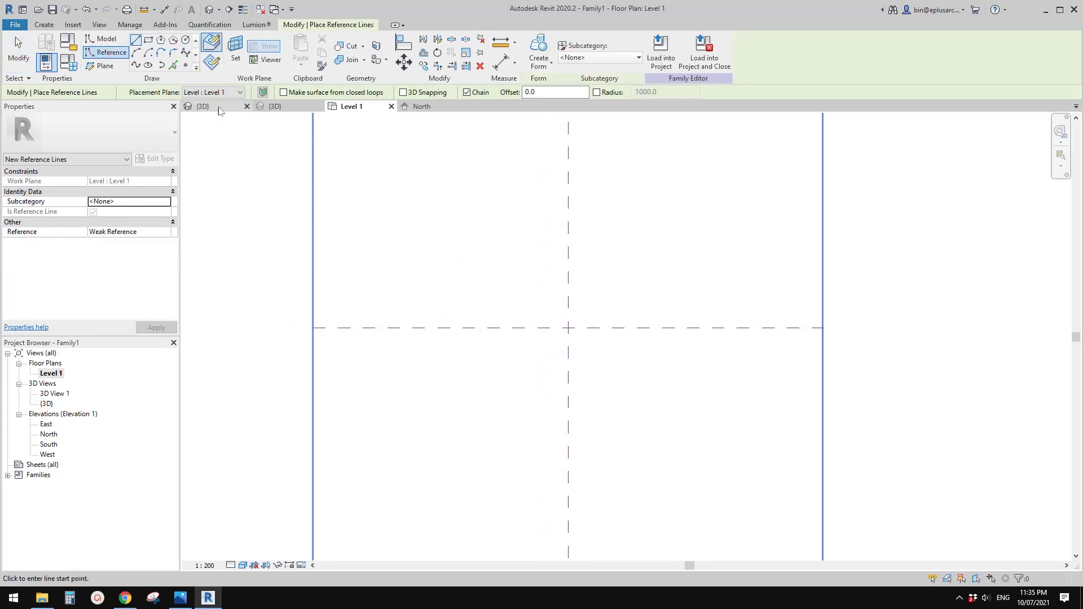
left_click(232, 92)
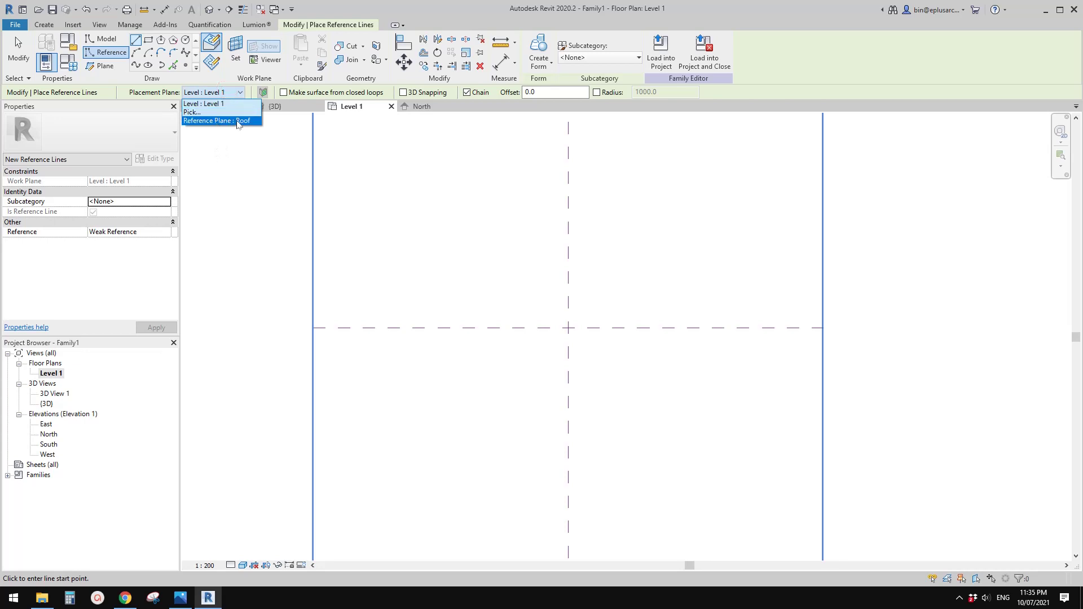
left_click(237, 121)
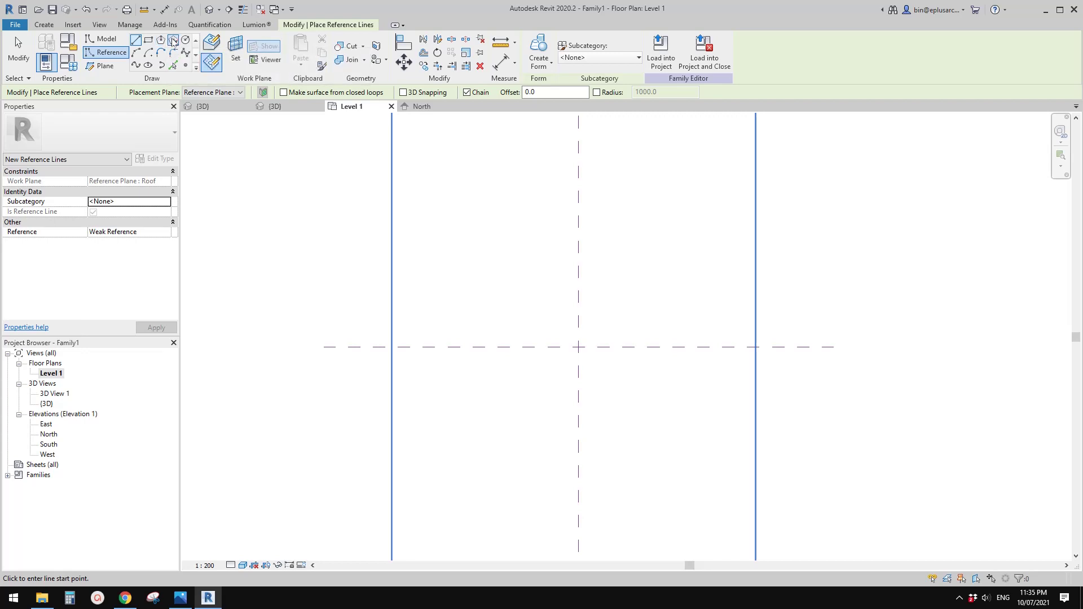
left_click(173, 41)
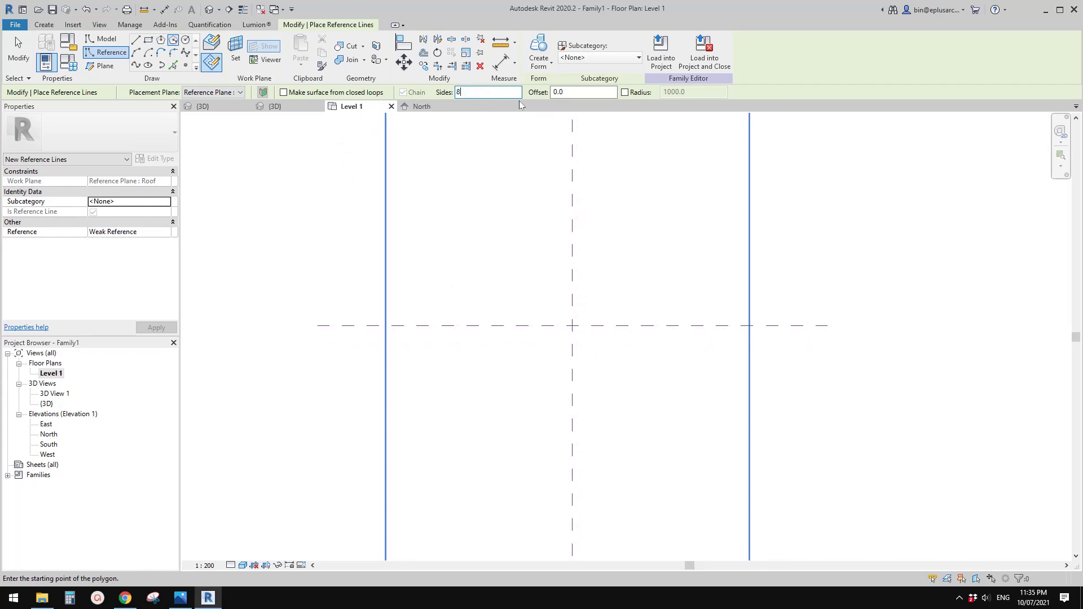
left_click(572, 326)
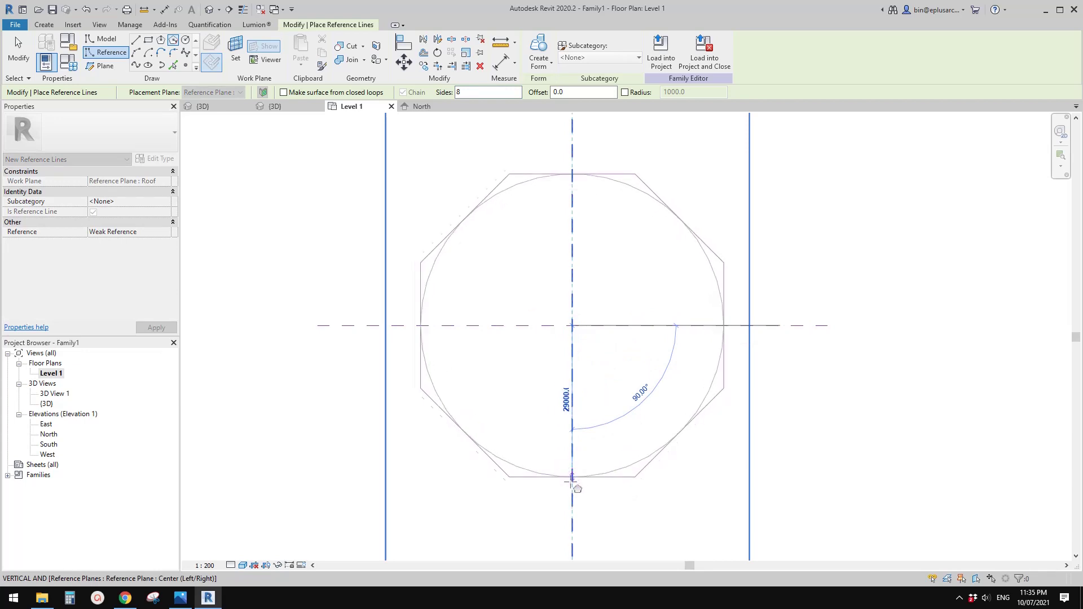
left_click(573, 488)
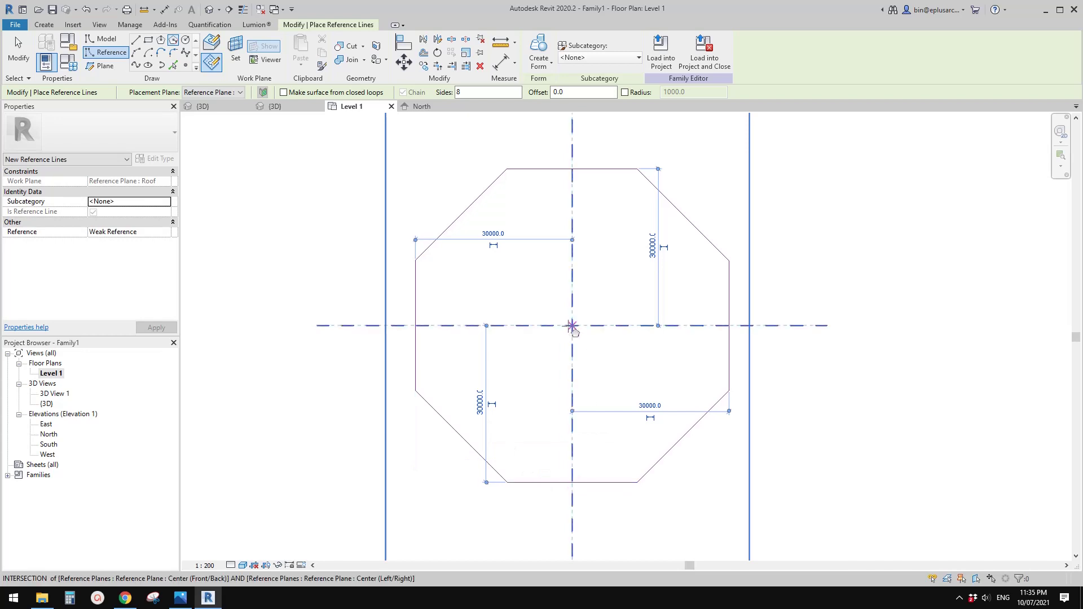
key("Escape")
key("Escape")
Examine the octagon in plan and its height above Level 1 in 3D, and return to the Level 1 plan
middle_click_drag(676, 346, 627, 332)
middle_click_drag(606, 302, 613, 307)
scroll(607, 309, "down", 2)
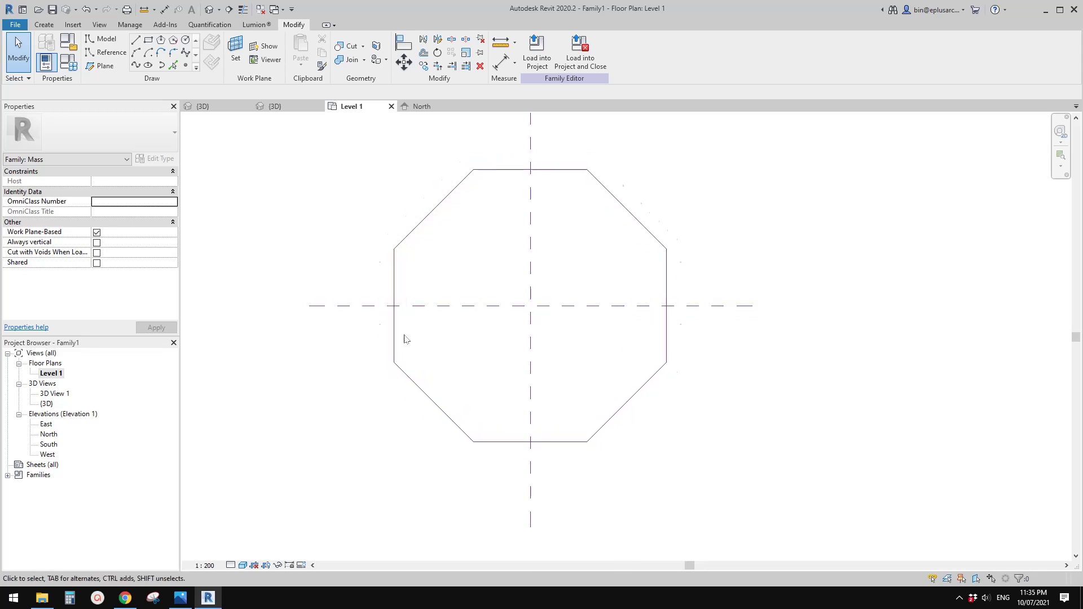
middle_click_drag(537, 417, 541, 417)
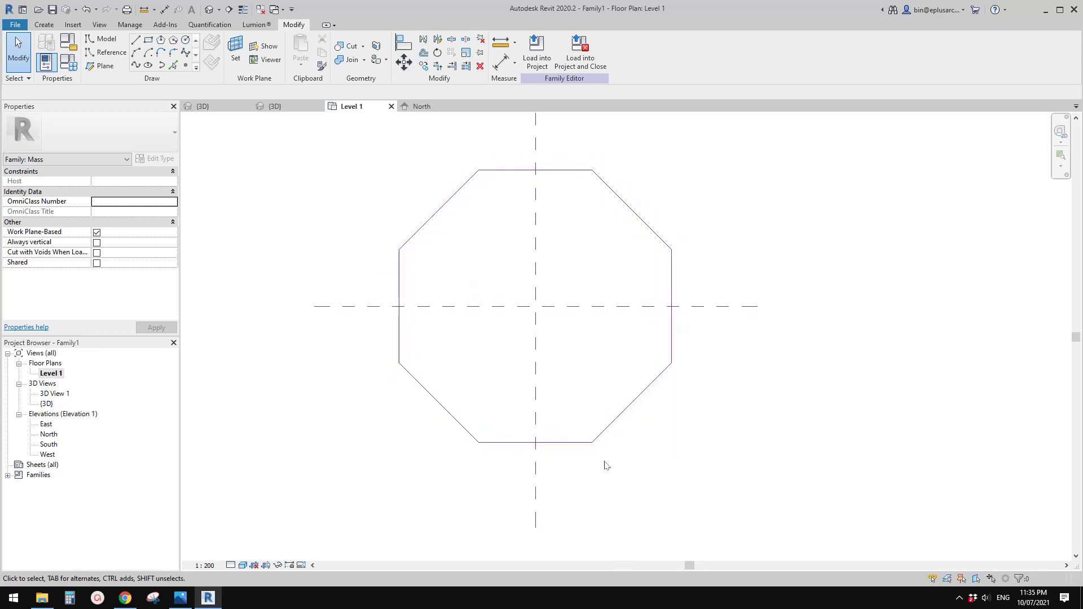
scroll(411, 259, "down", 1)
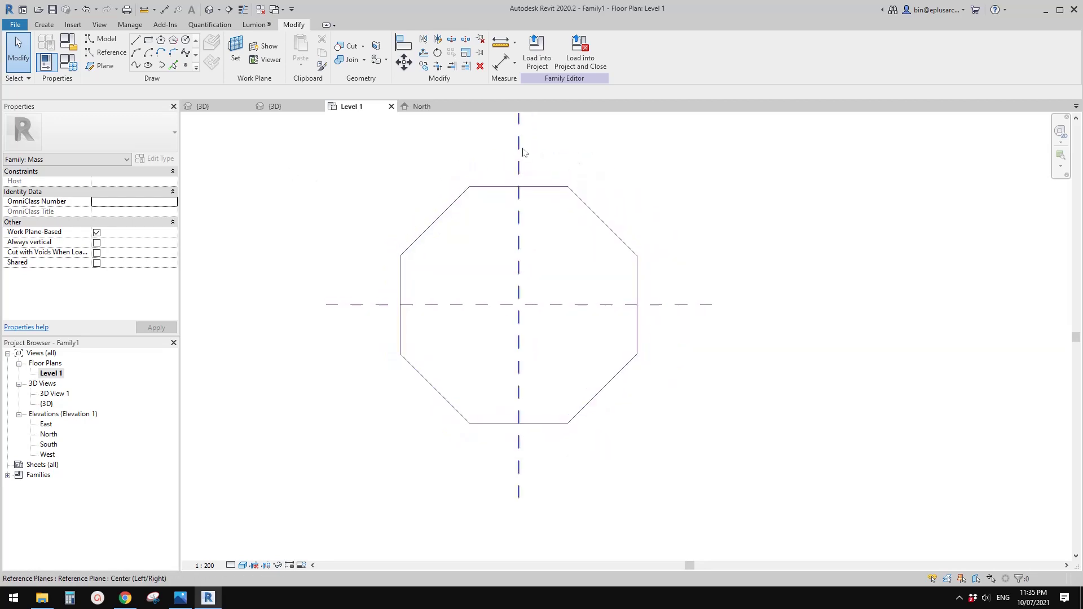
scroll(673, 293, "down", 1)
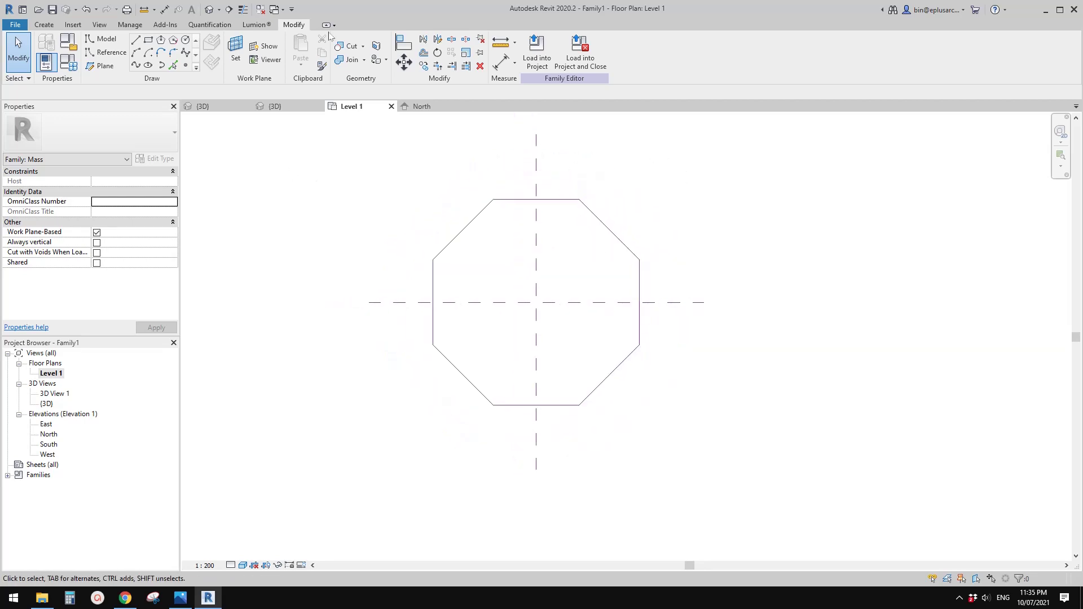
left_click(209, 9)
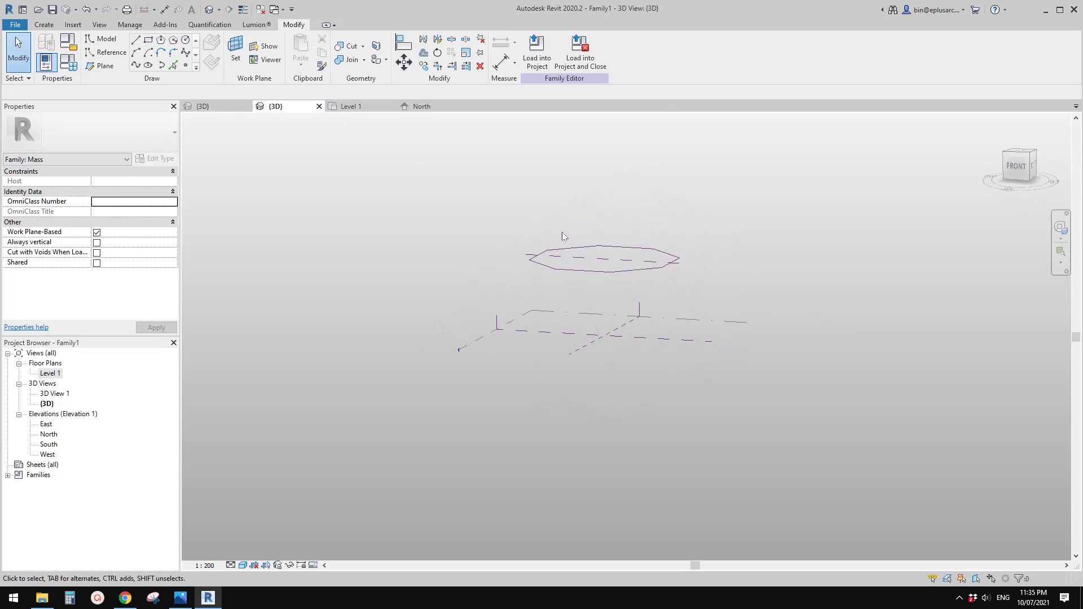
left_click(638, 270)
mouse_move(639, 270)
middle_mouse_down("shift")
mouse_move(668, 263)
mouse_move(636, 273)
middle_mouse_up("shift")
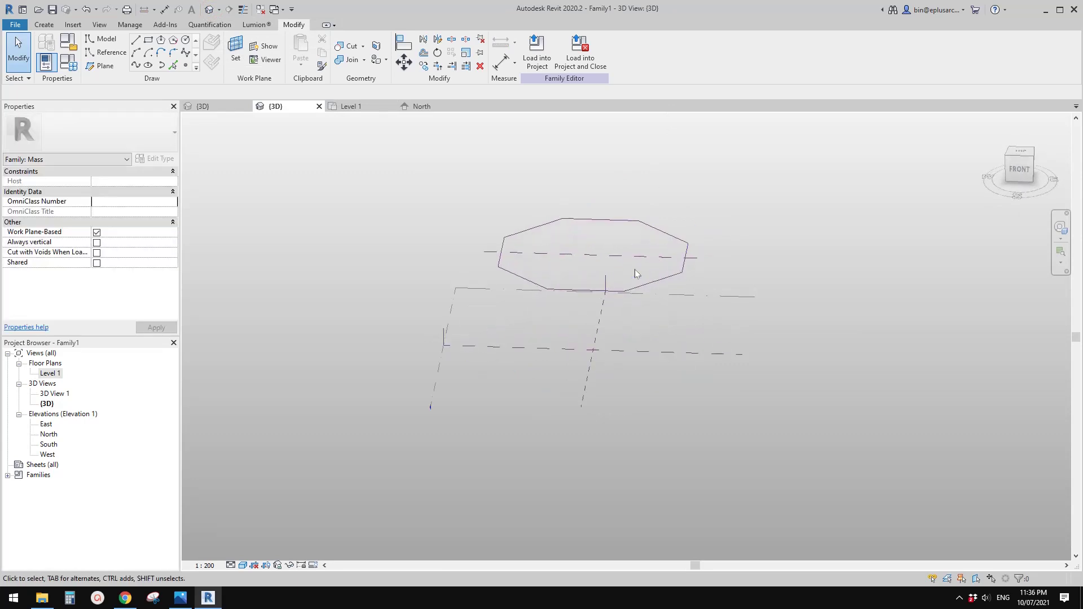
left_click(625, 255)
scroll(738, 277, "up", 1)
key("Escape")
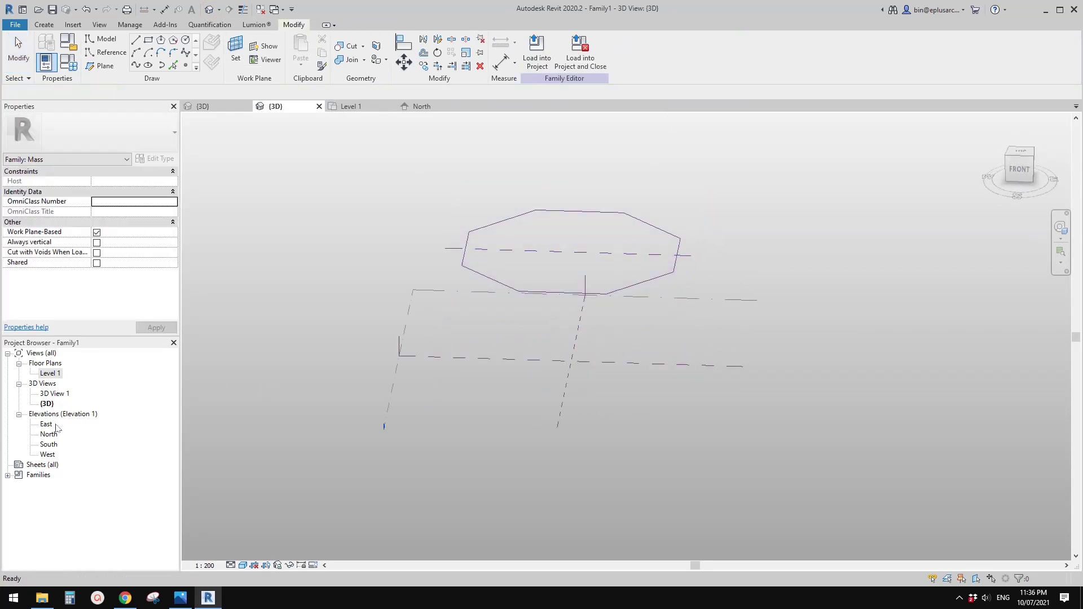
double_click(51, 375)
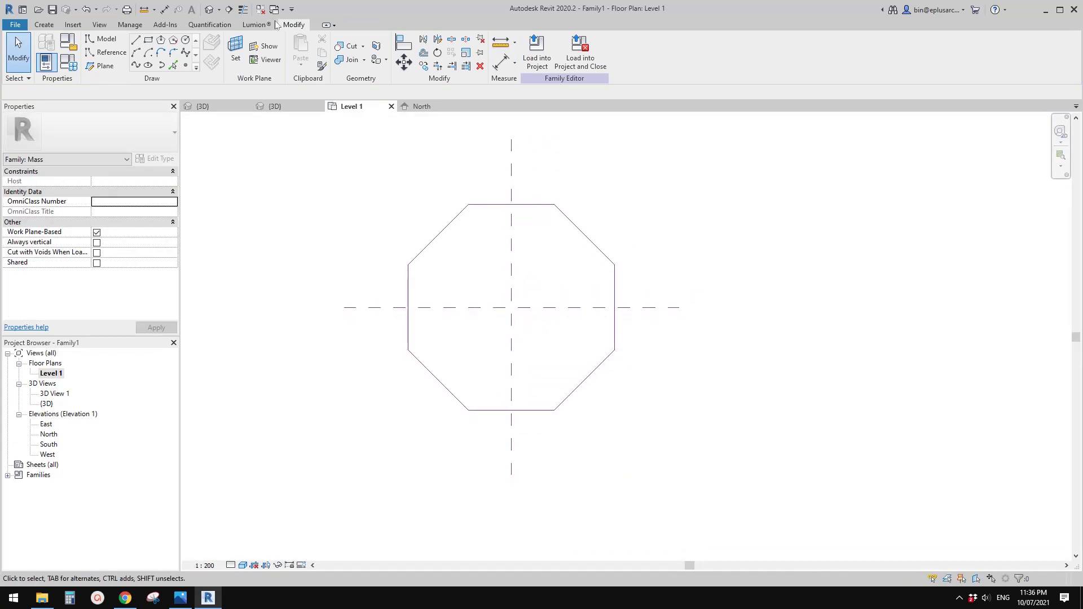
Close the inactive views and load the roof panel family 20210710 Retractable Roof Exercise Part 1 into the Family1 mass
left_click(262, 11)
left_click(216, 108)
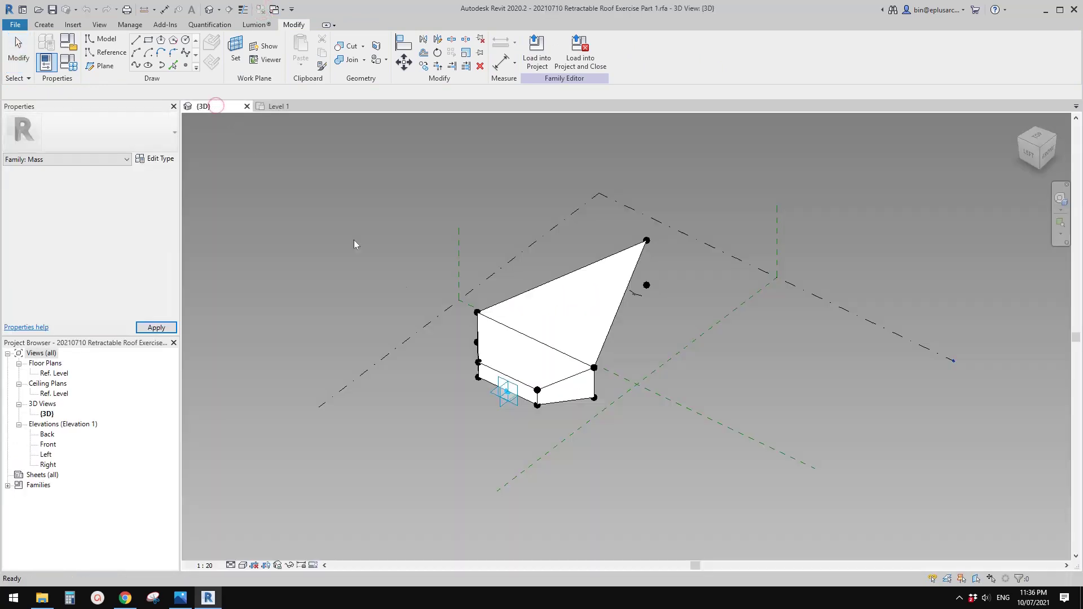
left_click(537, 54)
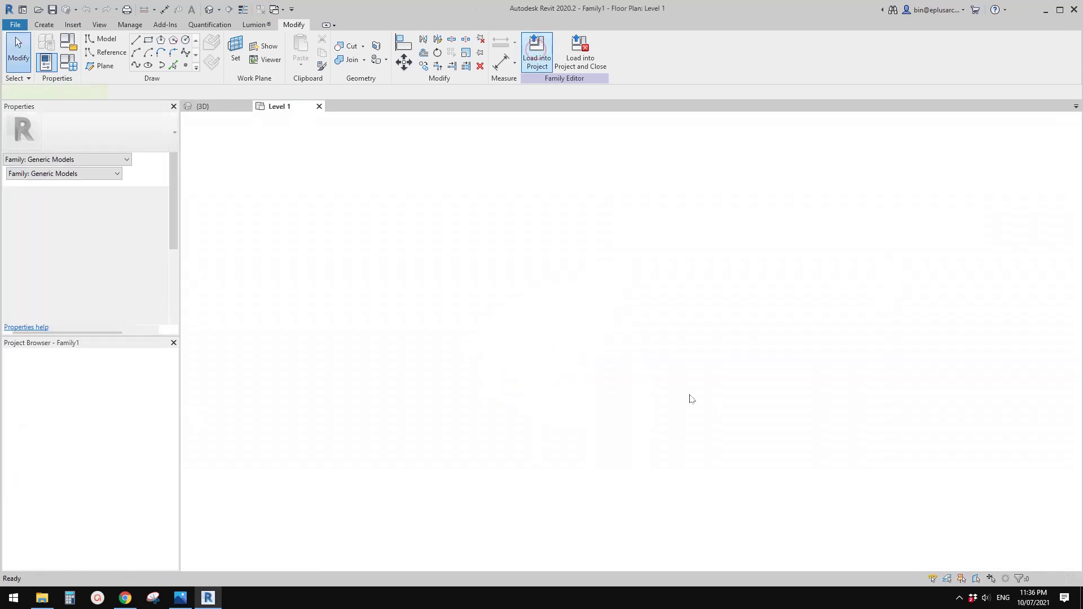
scroll(532, 445, "up", 3)
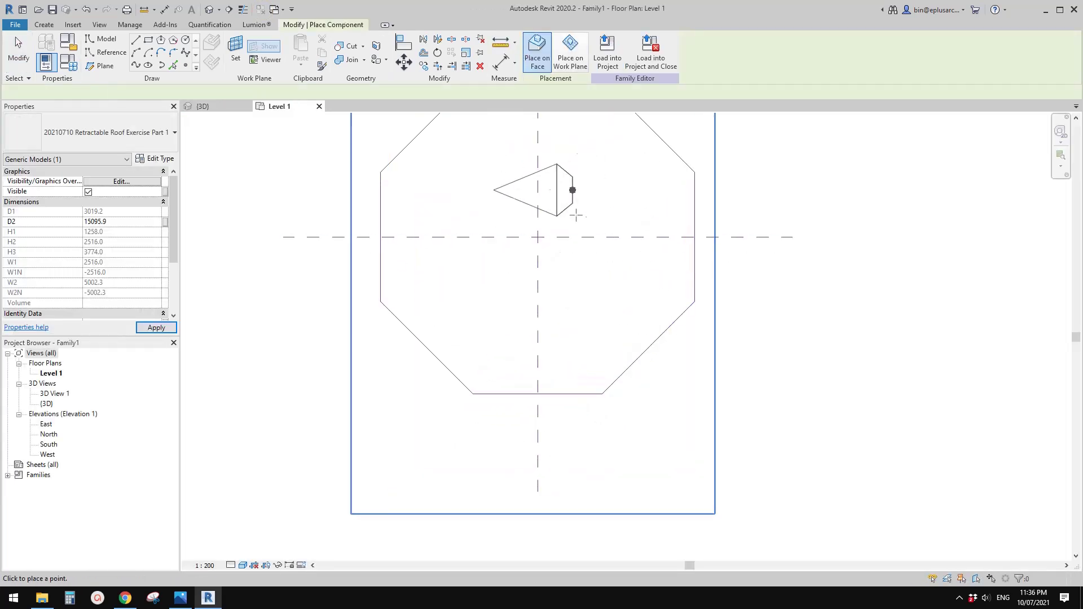
middle_click_drag(627, 298, 619, 305)
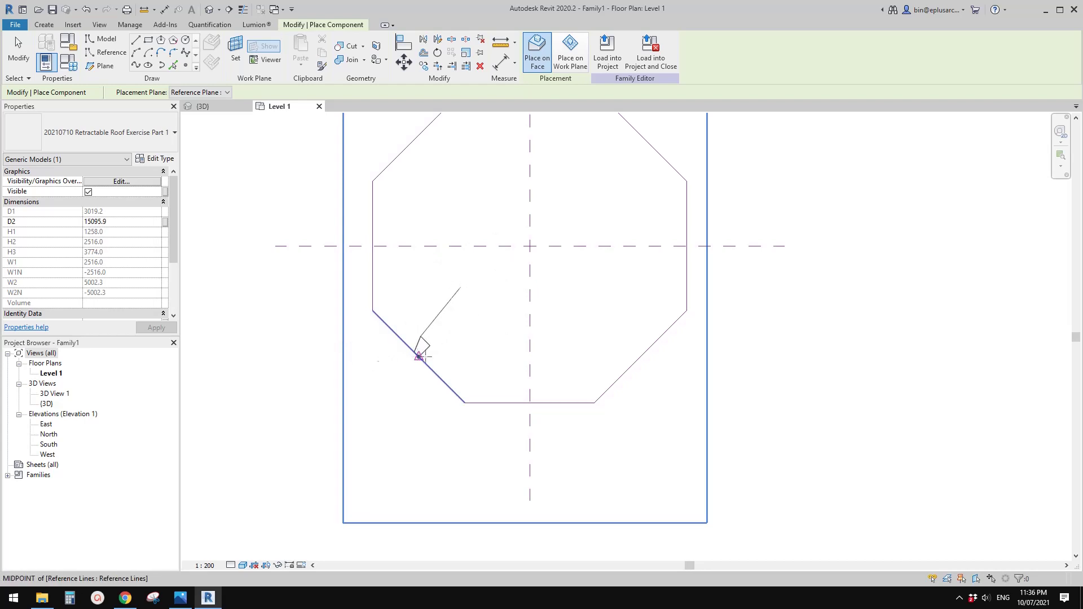
key("Escape")
key("Escape")
Enable Always vertical in the roof panel family and reload it into the Family1 mass
left_click(223, 106)
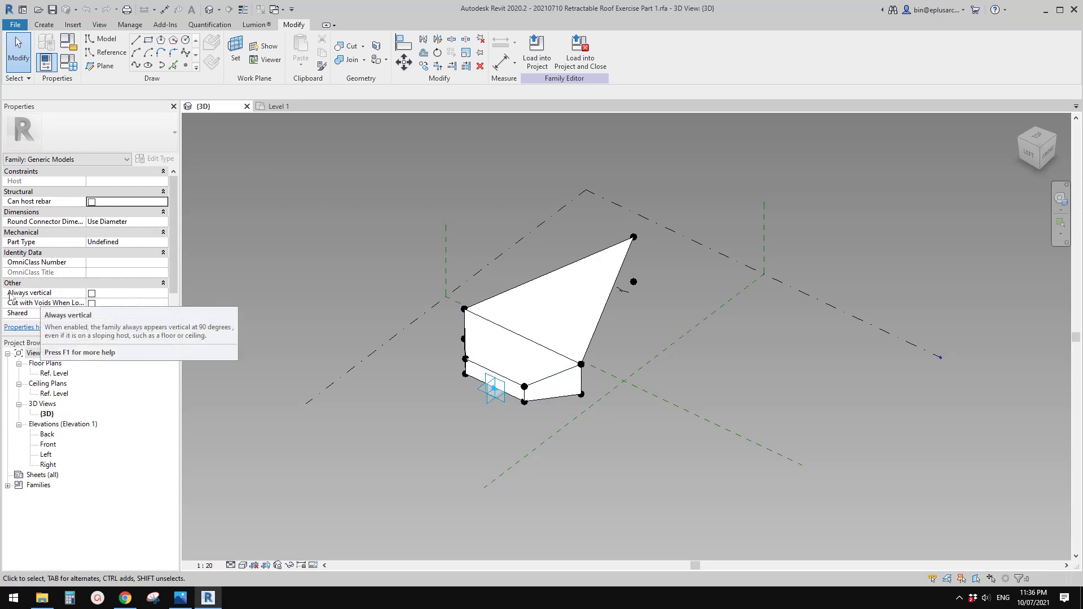
left_click(91, 293)
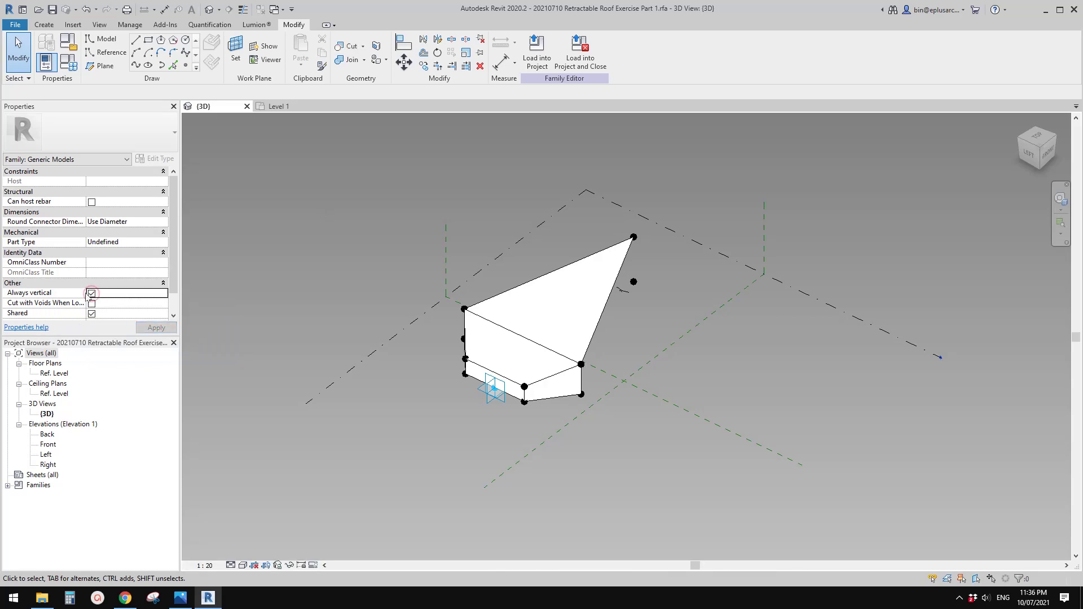
left_click(550, 69)
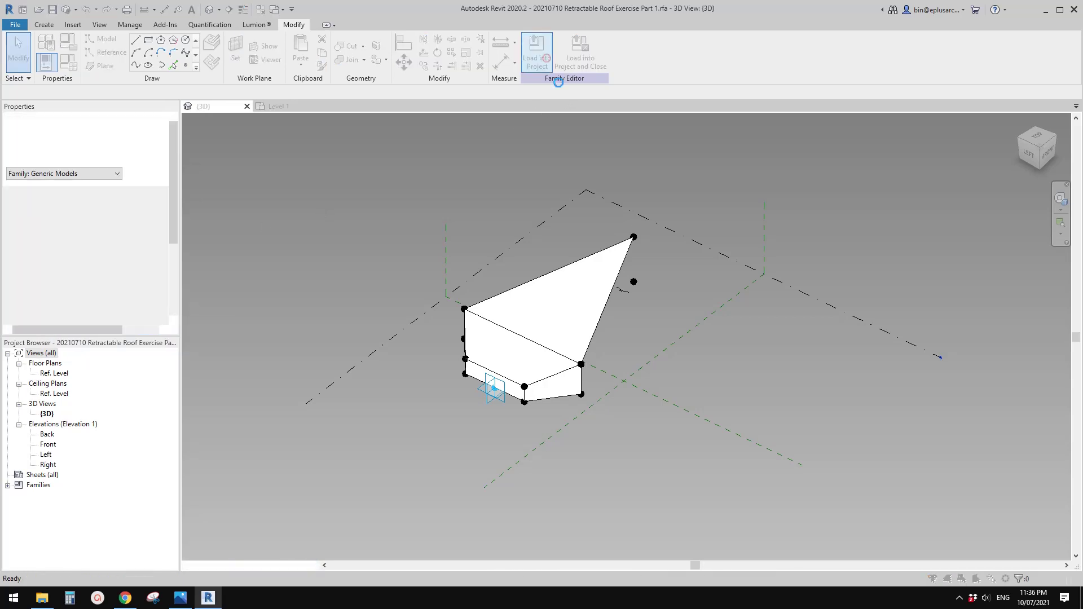
left_click(535, 273)
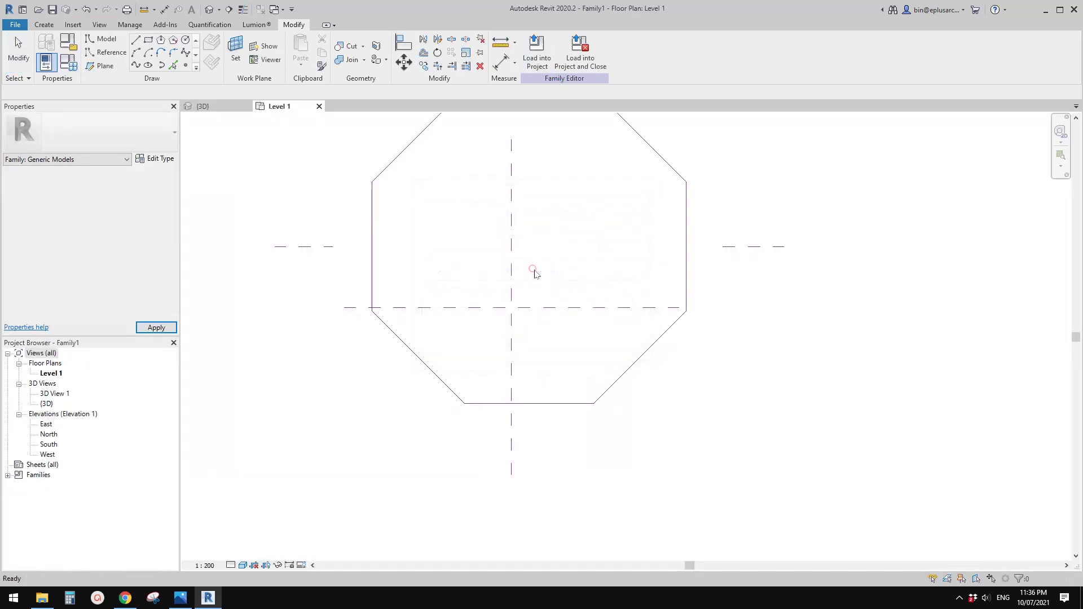
Place one roof panel component on the octagon's lower-right diagonal edge in the Level 1 plan
left_click(45, 25)
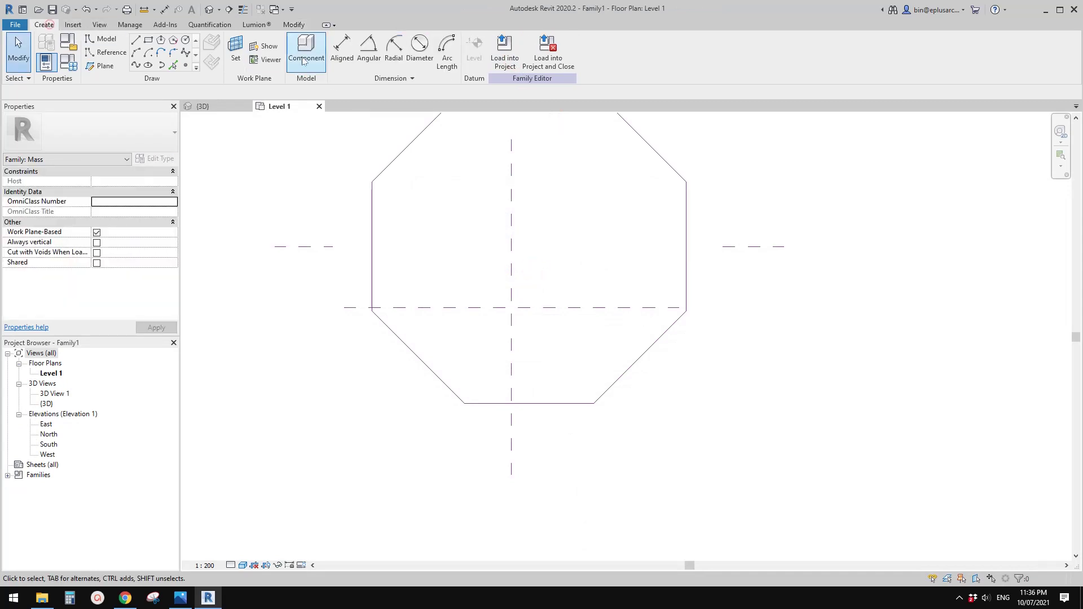
left_click(306, 51)
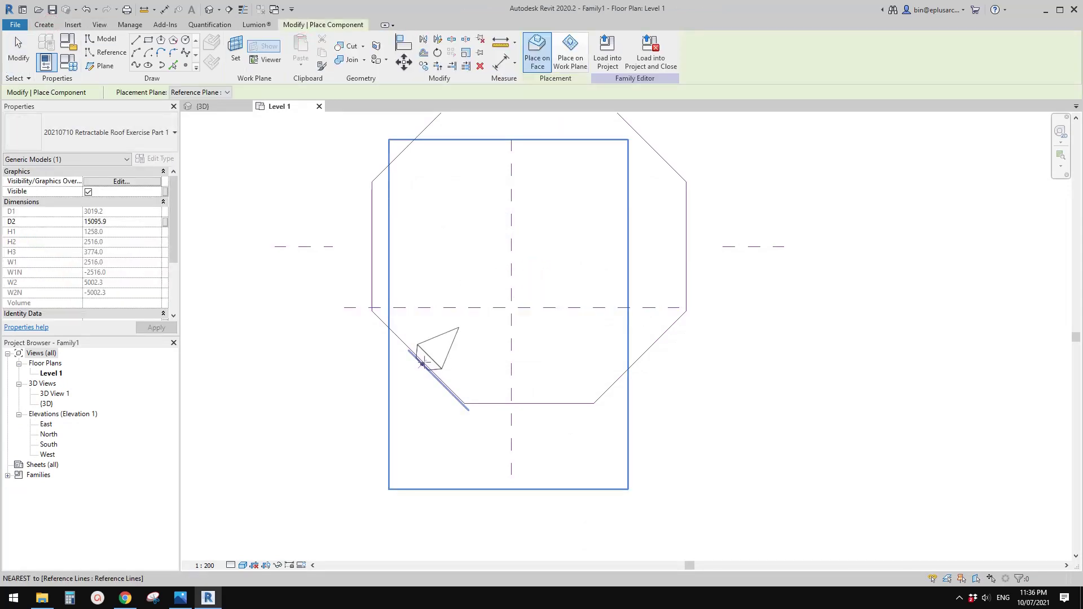
scroll(554, 404, "up", 3)
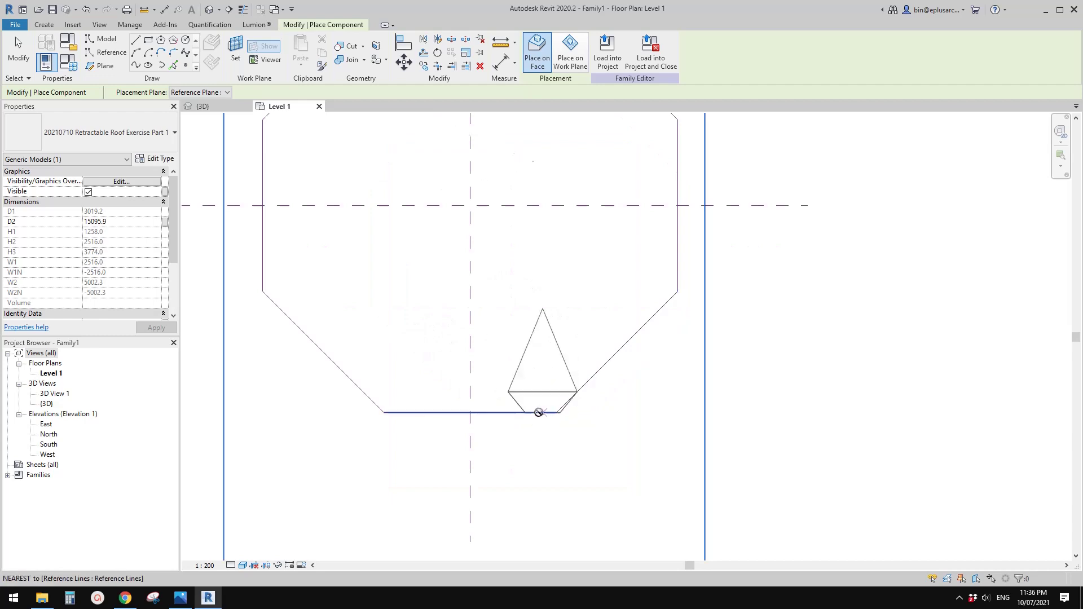
scroll(598, 347, "up", 2)
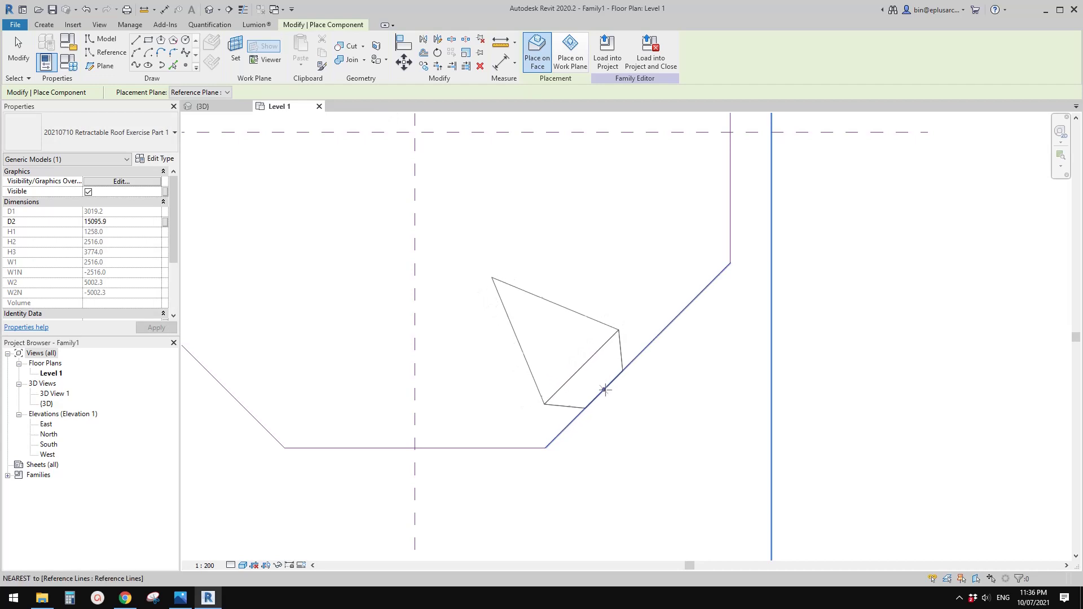
left_click(605, 390)
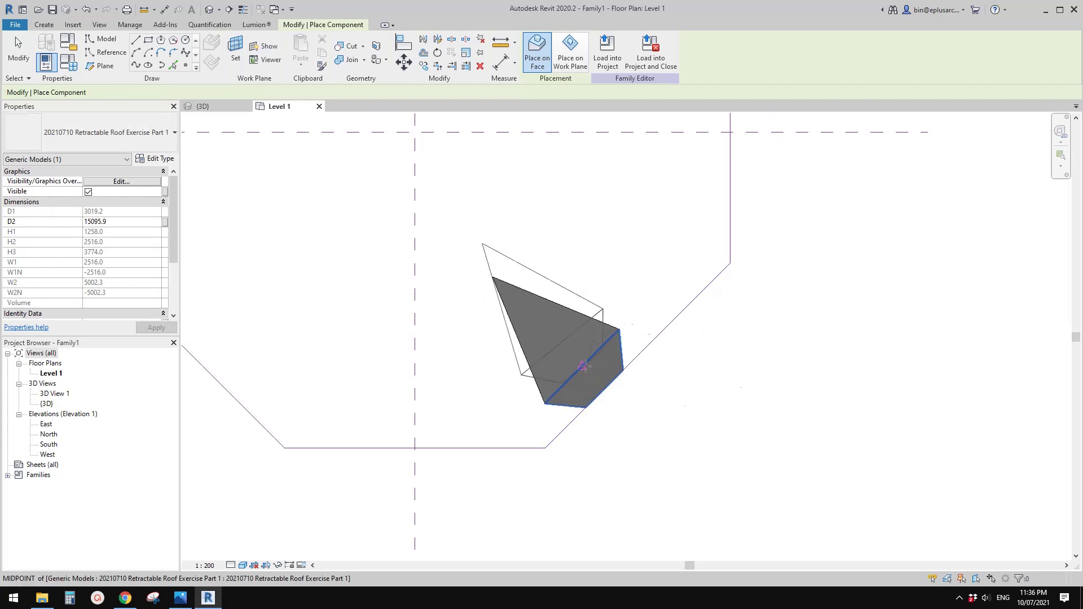
key("Escape")
key("Escape")
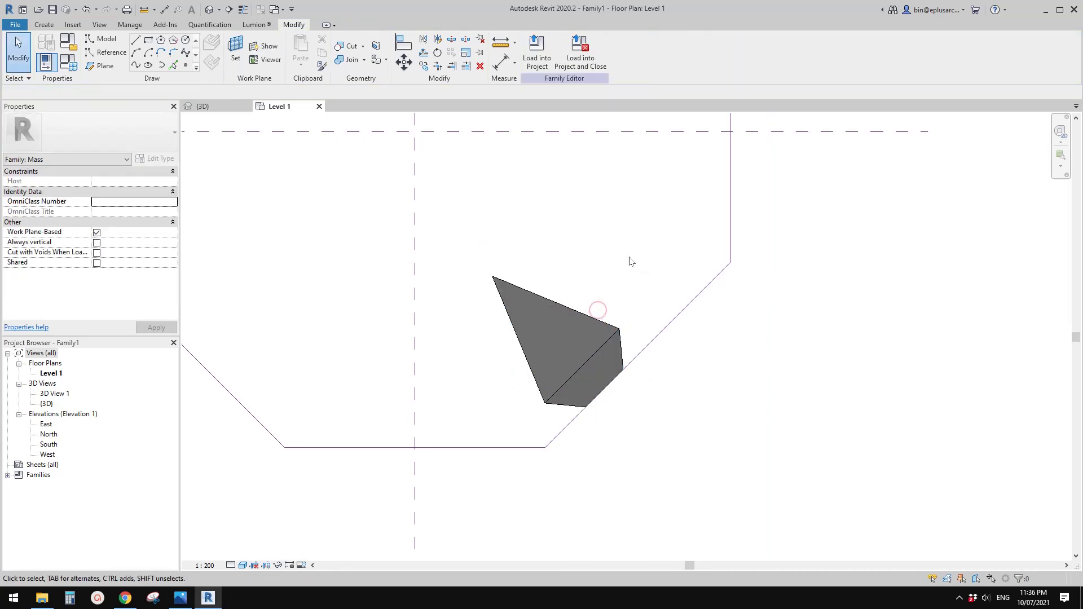
Examine the placed panel's orientation and its seating on the octagon edge from several angles in 3D
left_click(210, 10)
middle_click_drag(622, 282, 516, 425, "shift")
left_click(581, 334)
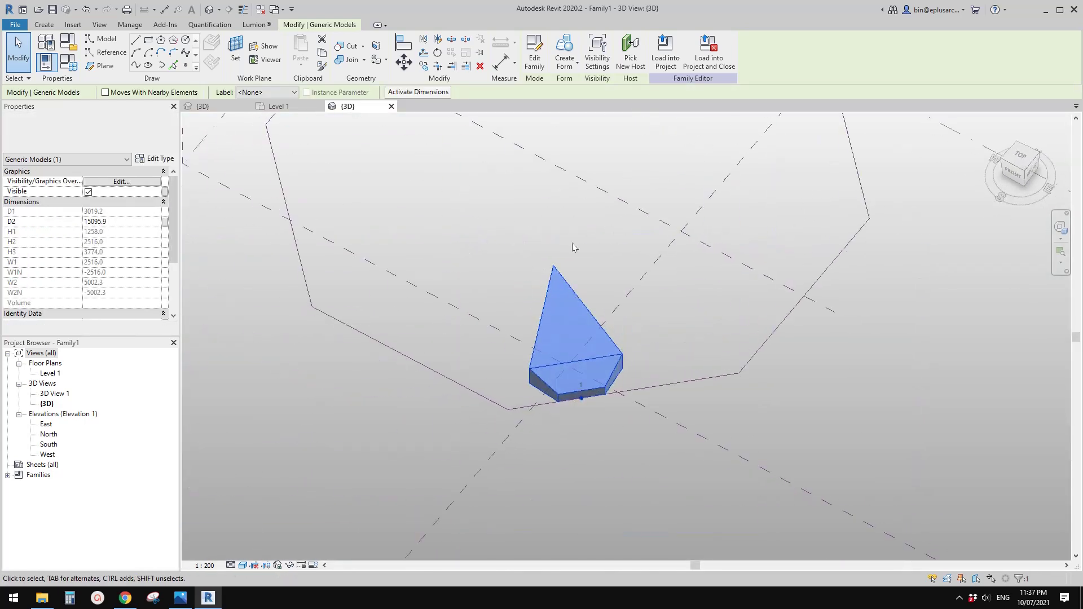
middle_click_drag(571, 235, 562, 350, "shift")
key("Escape")
left_click(557, 372)
scroll(558, 370, "down", 1)
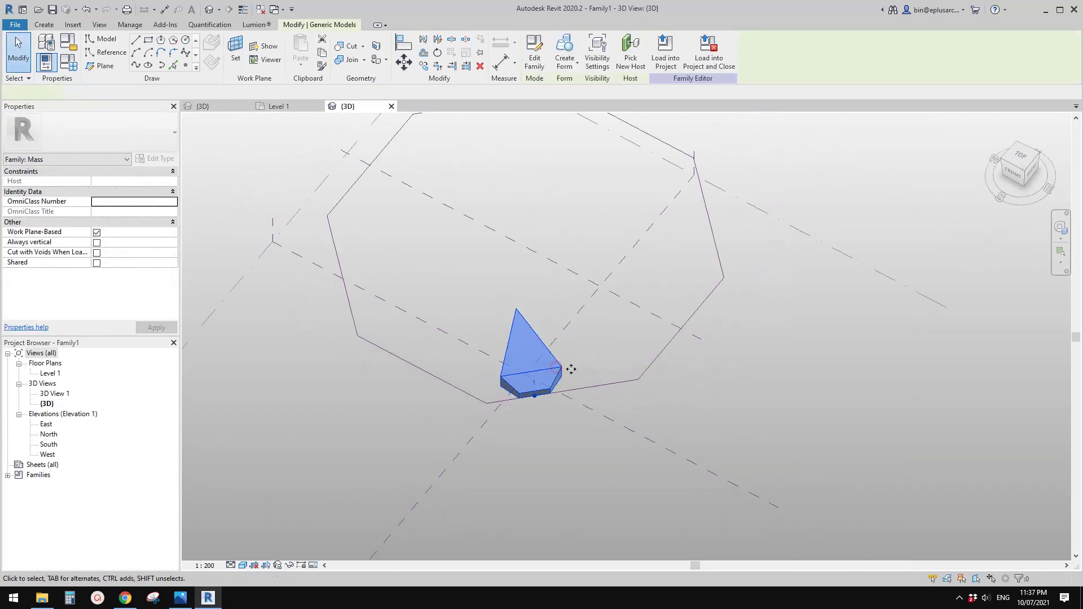
middle_click_drag(571, 371, 465, 382, "shift")
scroll(573, 318, "up", 1)
left_click(574, 317)
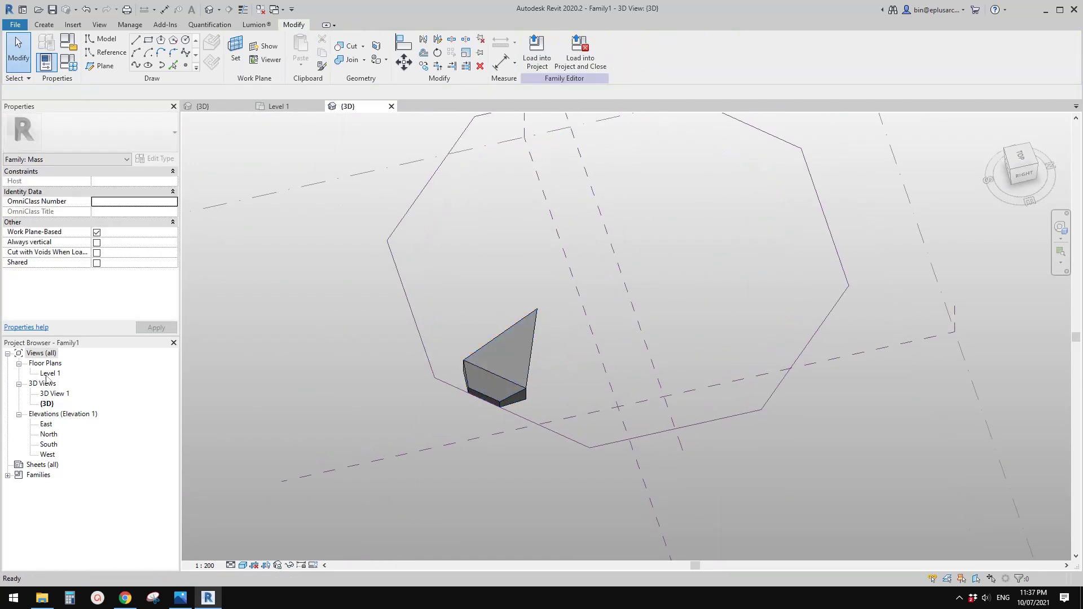
middle_click_drag(553, 309, 551, 311)
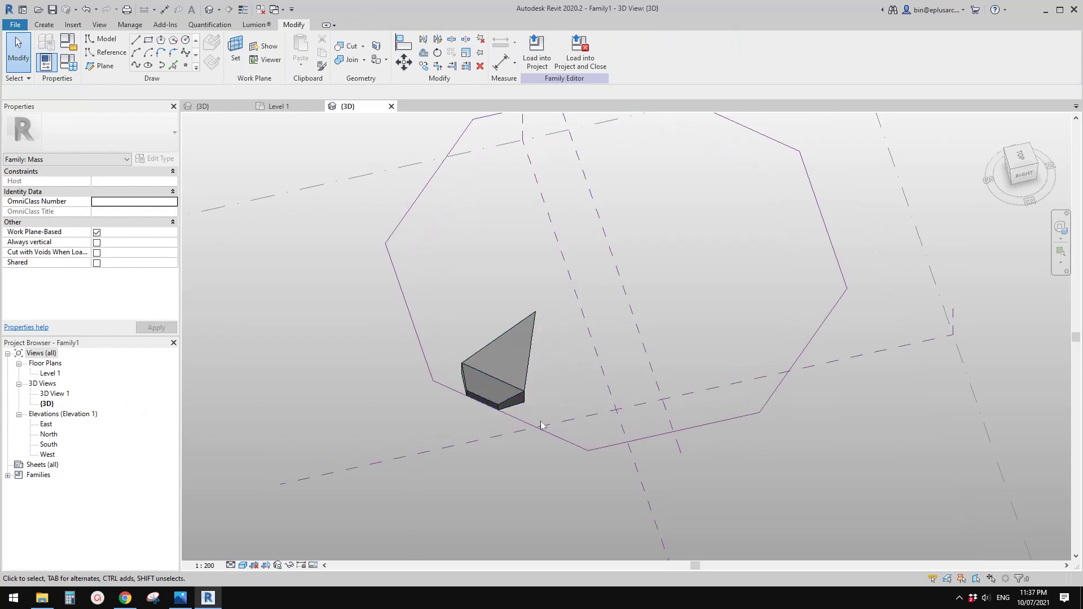
In the Level 1 plan, make the bottom octagon edge's temporary dimension to the horizontal centre plane permanent, placed outside the octagon
double_click(50, 373)
key("Tab")
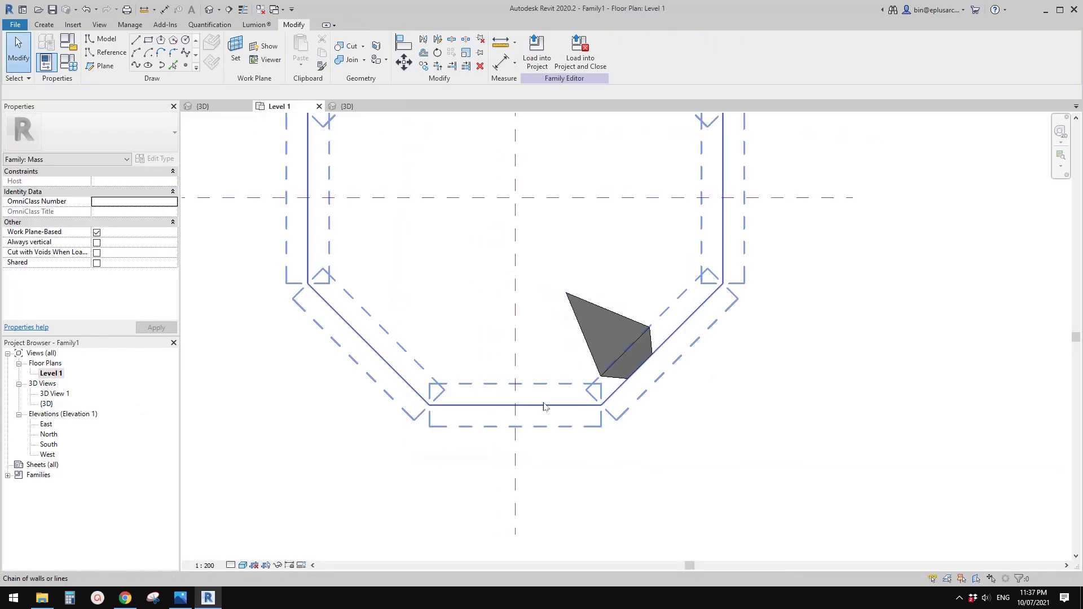
left_click(500, 405)
scroll(499, 407, "down", 2)
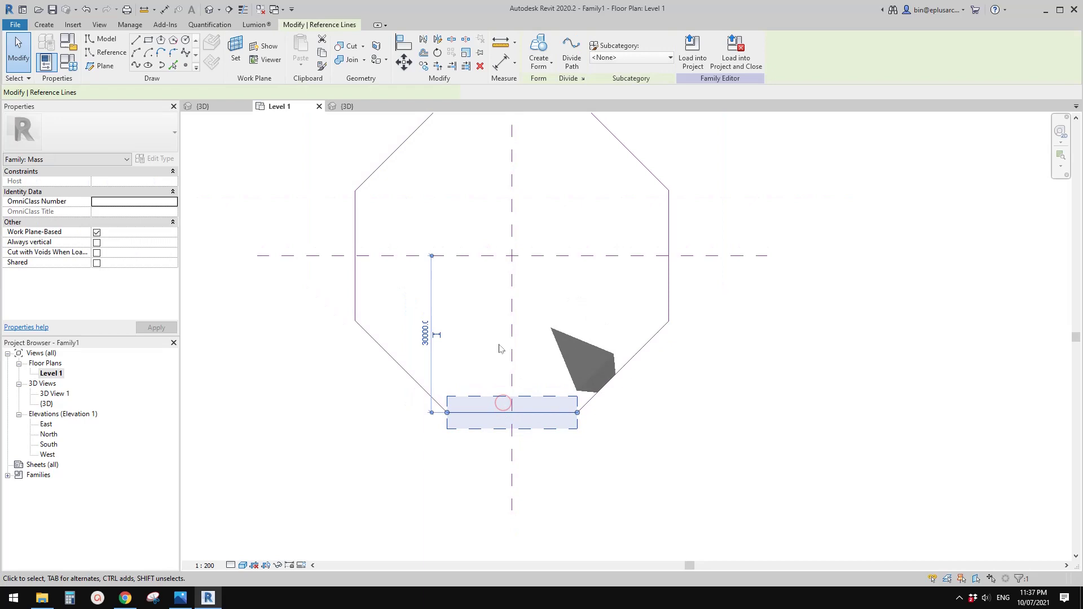
left_click(439, 336)
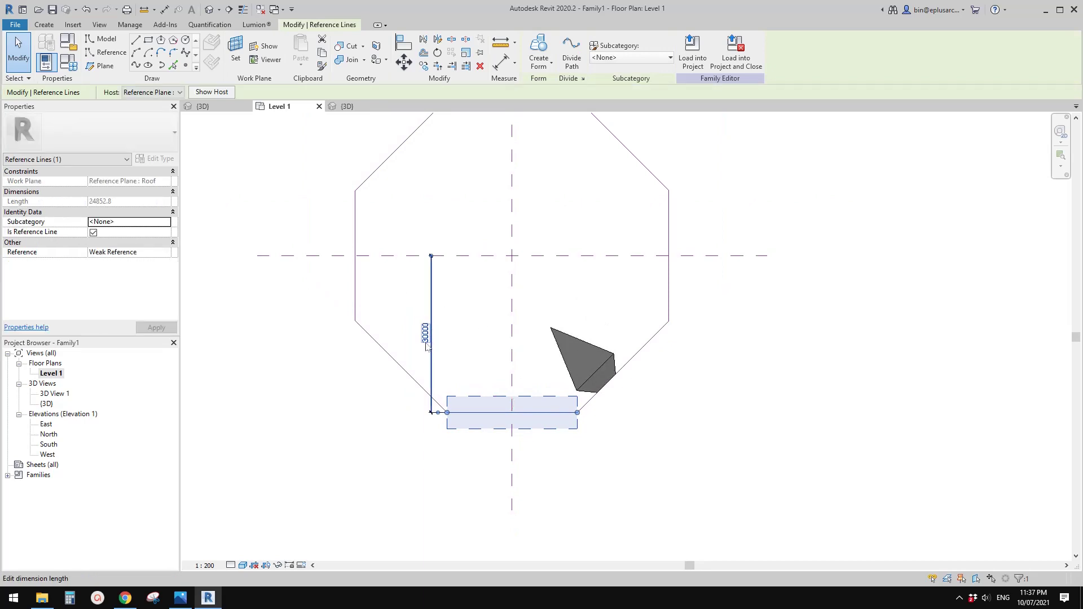
left_click_drag(433, 344, 309, 337)
left_click(431, 344)
middle_click_drag(568, 313, 573, 305)
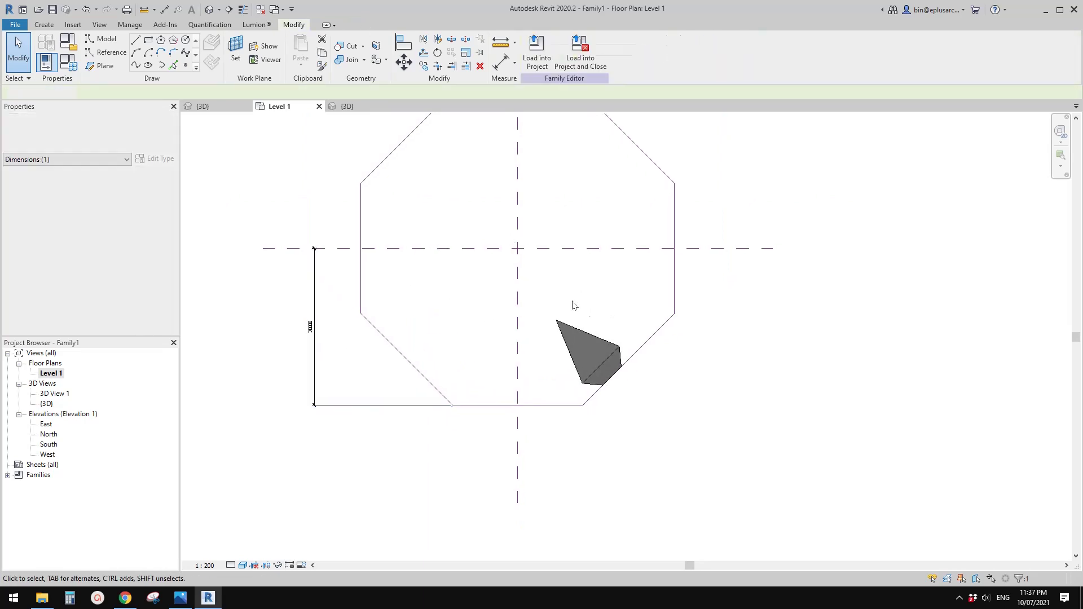
Set the roof panel's D2 dimension to 30000
left_click(624, 357)
left_click(625, 361)
scroll(629, 355, "up", 2)
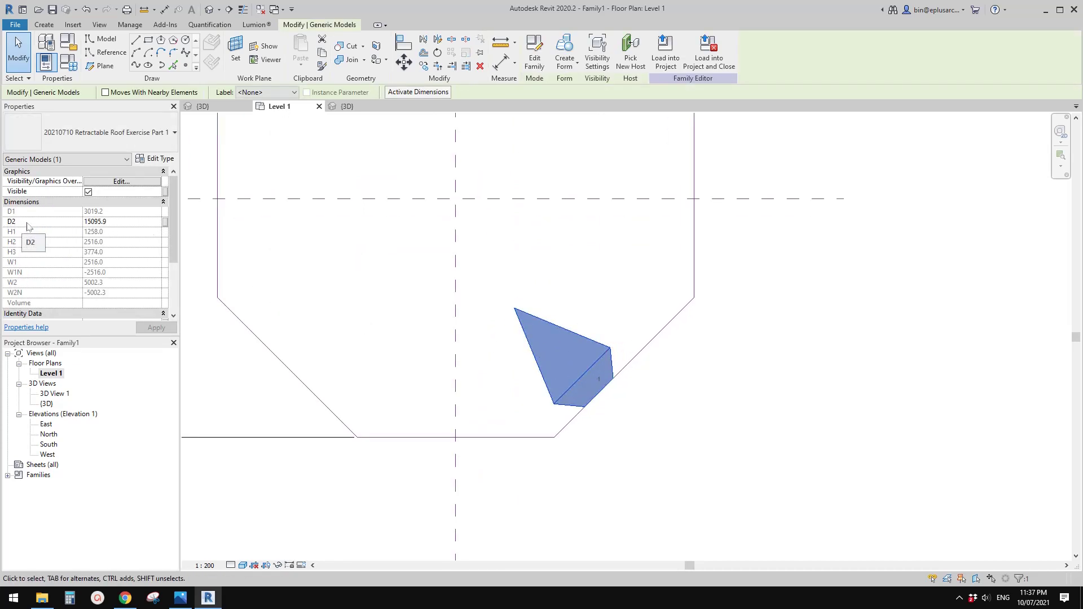
left_click(128, 222)
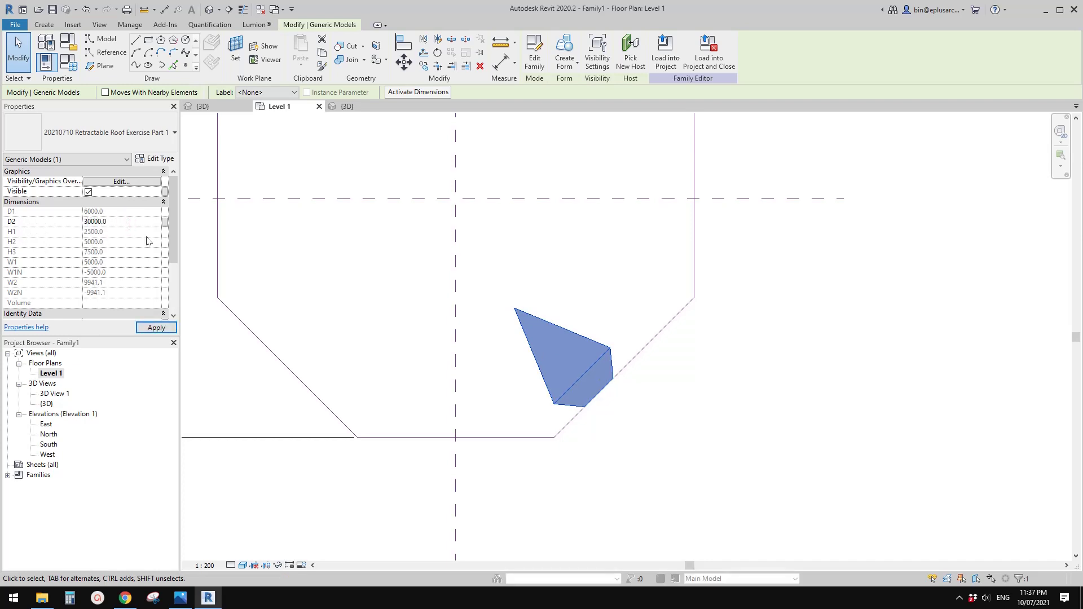
scroll(377, 273, "down", 1)
key("Escape")
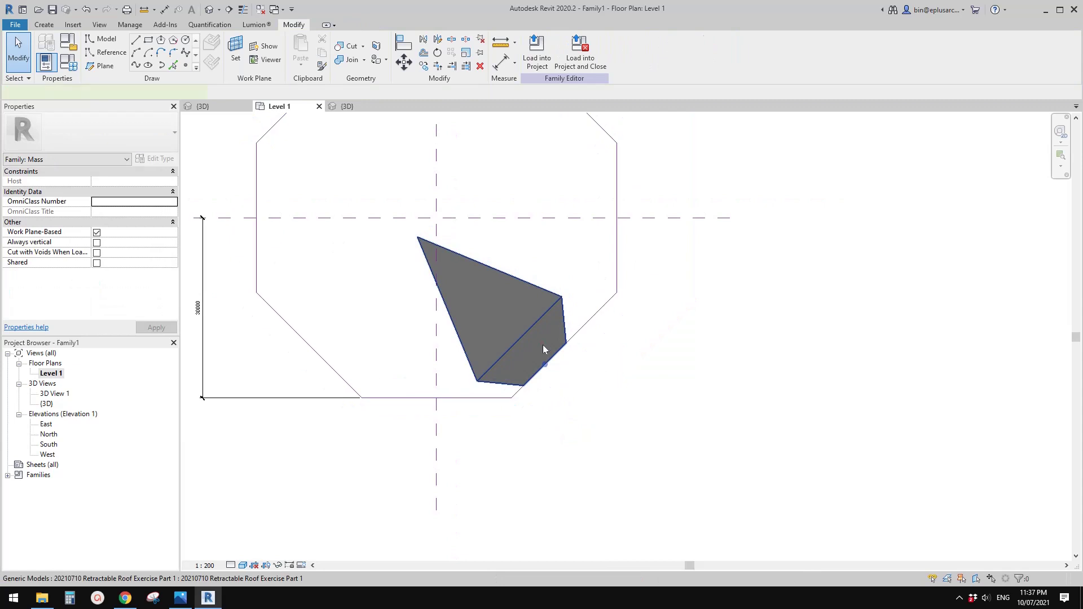
Set the Normalized Curve Parameter of the panel's adaptive placement point to 0.5, centring the panel on its octagon edge
left_click(543, 350)
key("Escape")
scroll(547, 367, "up", 2)
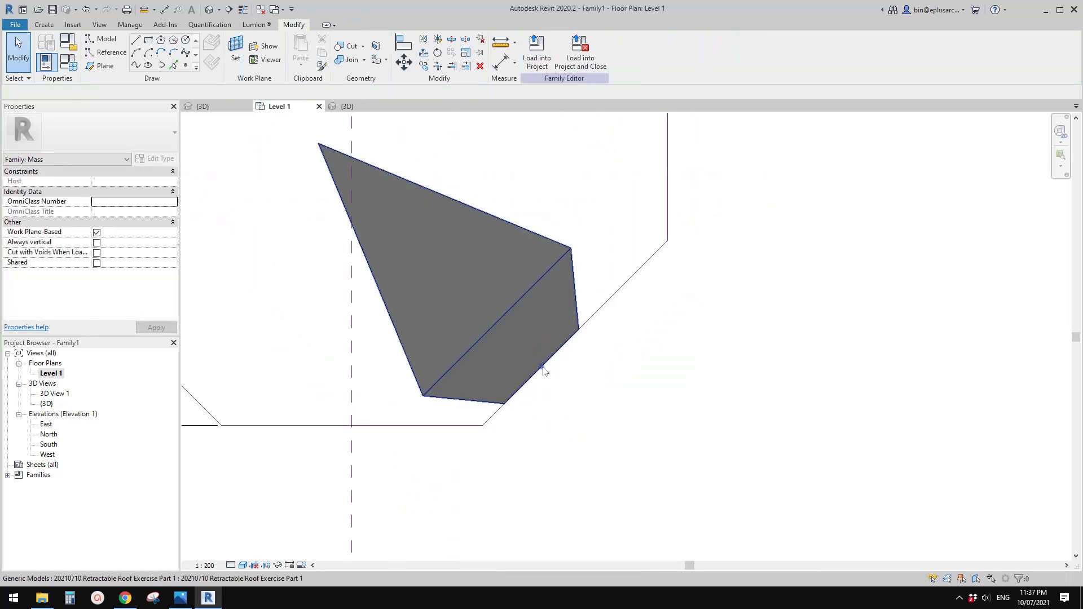
key("Tab")
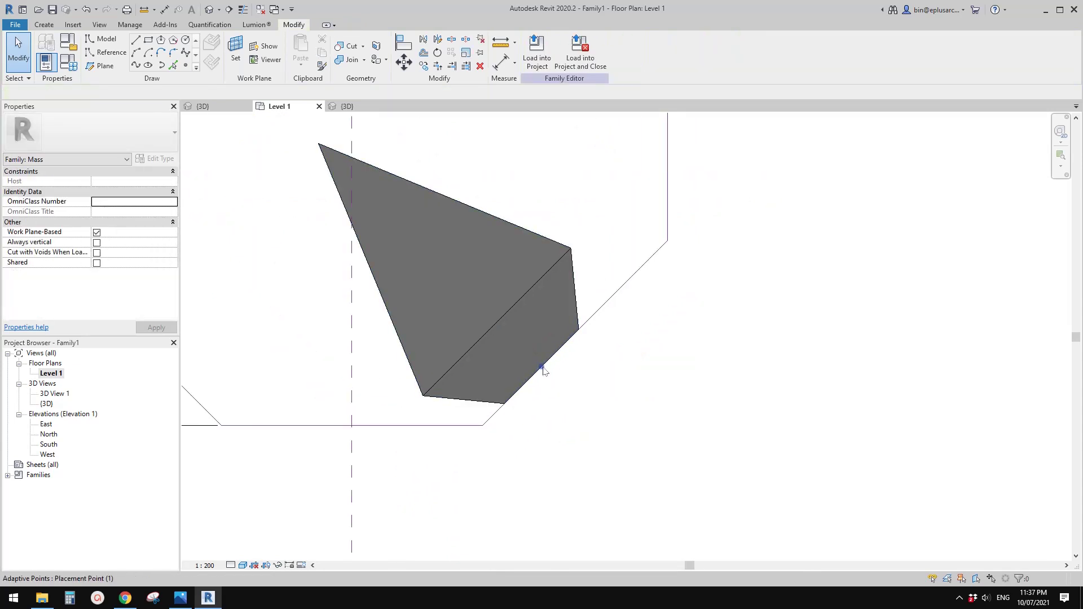
left_click(542, 367)
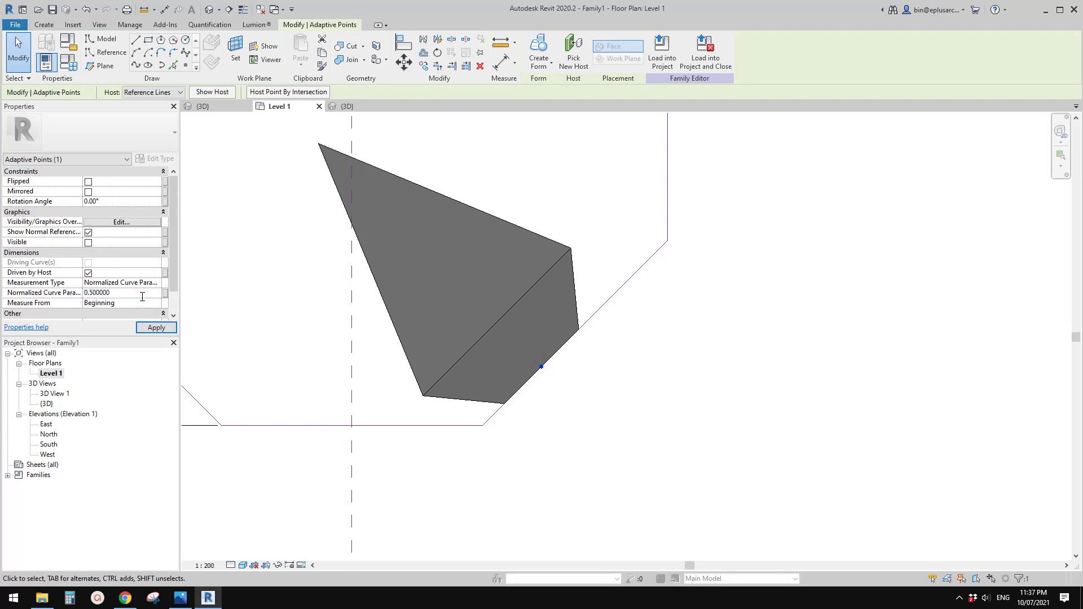
scroll(402, 357, "down", 3)
middle_click_drag(413, 368, 429, 372)
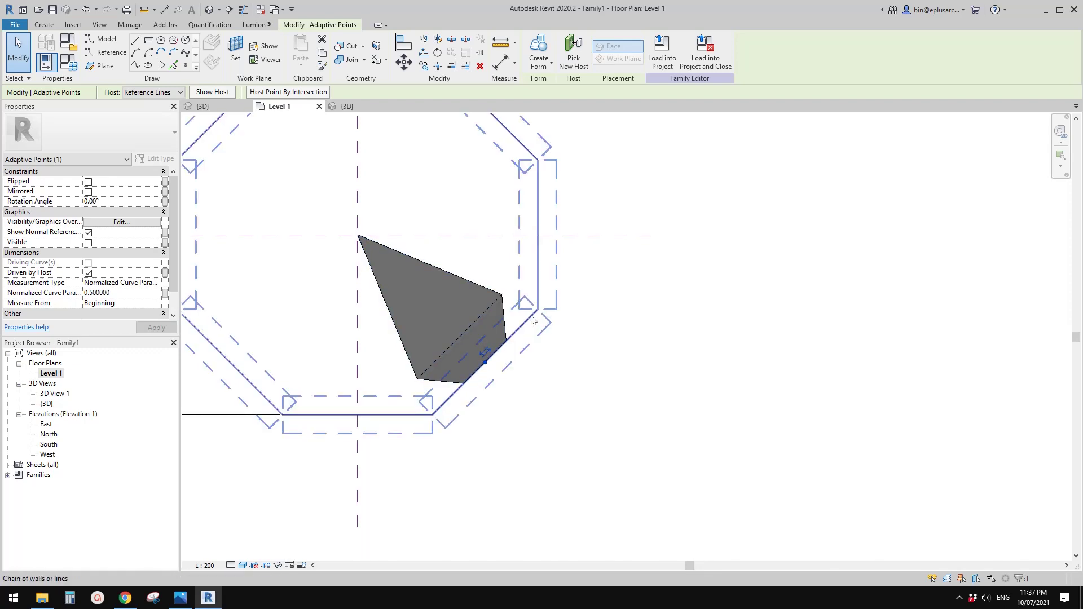
key("Escape")
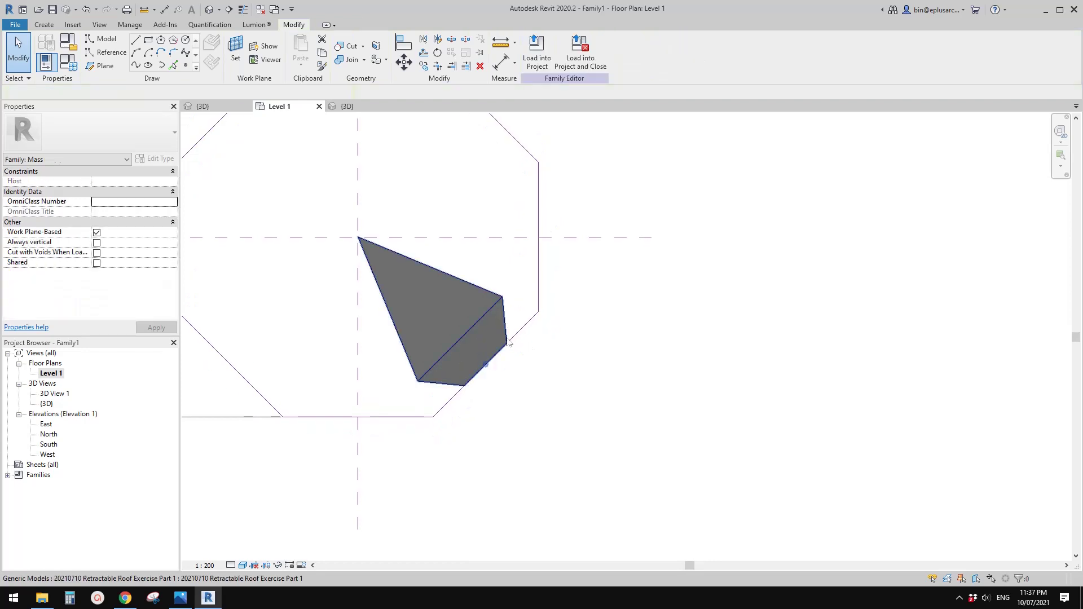
Examine the panel's tip relative to the centre planes' intersection and the panel's fit inside the octagon
scroll(466, 288, "up", 1)
scroll(361, 248, "up", 4)
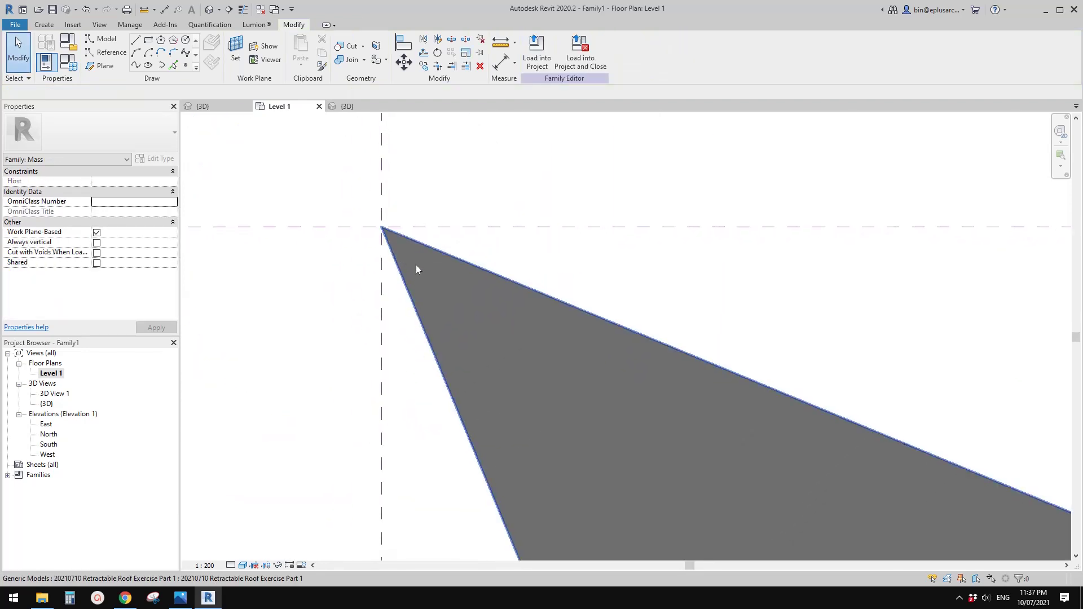
scroll(418, 267, "down", 4)
scroll(508, 282, "up", 2)
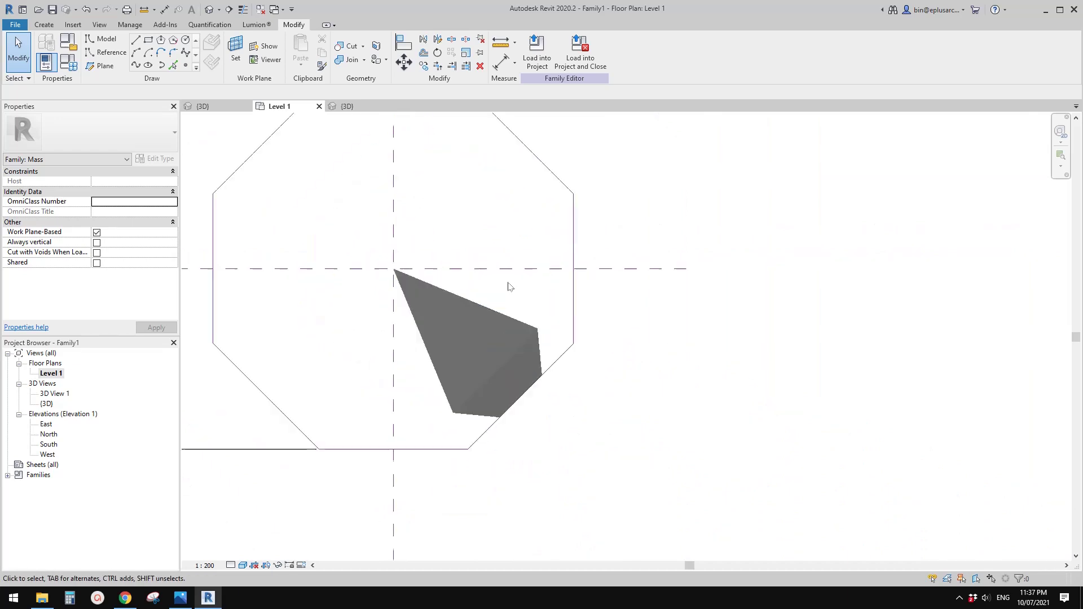
left_click(523, 345)
middle_click_drag(520, 358, 576, 343)
scroll(508, 337, "down", 1)
left_click(515, 198)
left_click(516, 198)
middle_click_drag(515, 199, 521, 212)
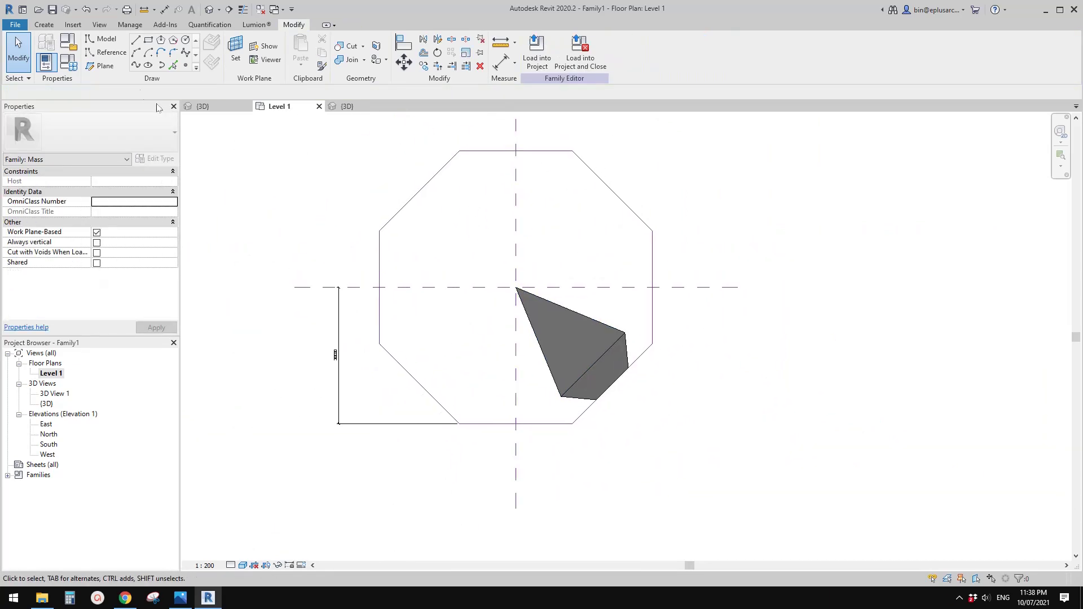
middle_click_drag(547, 291, 542, 293)
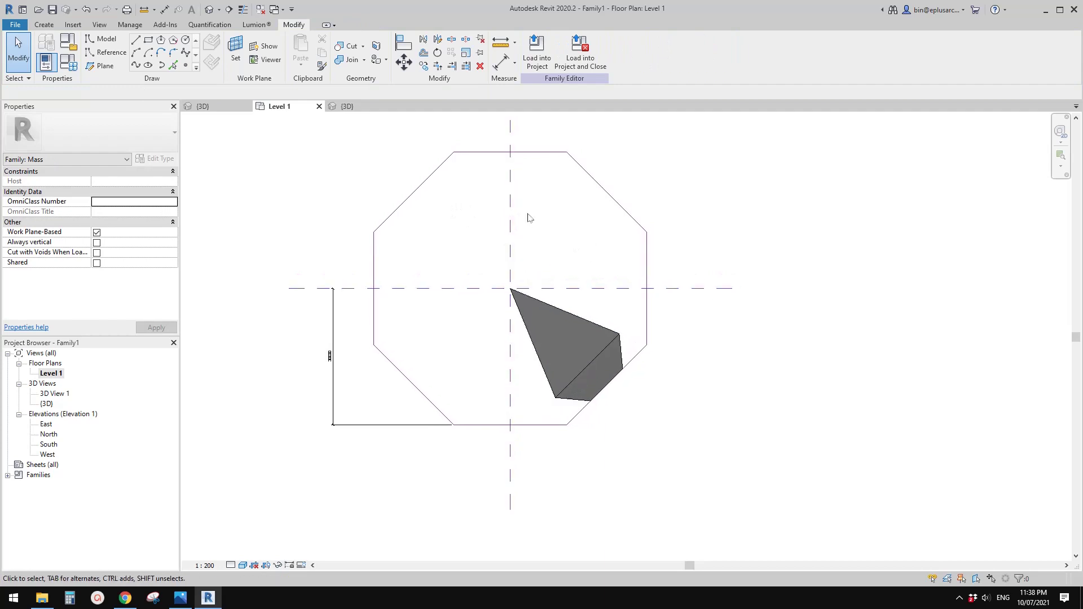
left_click(43, 25)
middle_click_drag(567, 373, 551, 367)
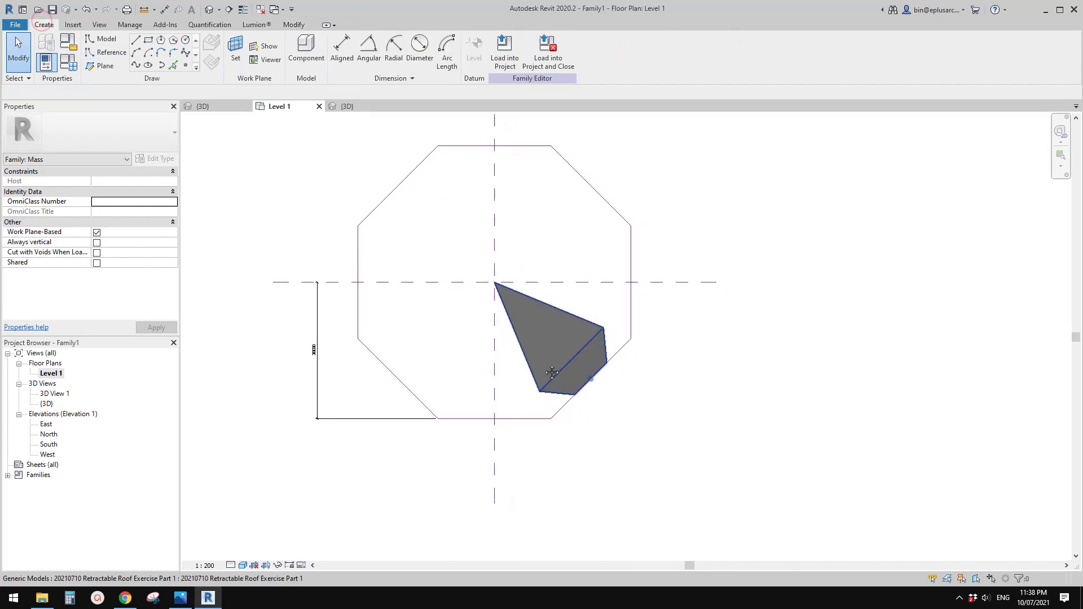
Start placing another roof panel component with its D2 dimension set to 30000
left_click(310, 50)
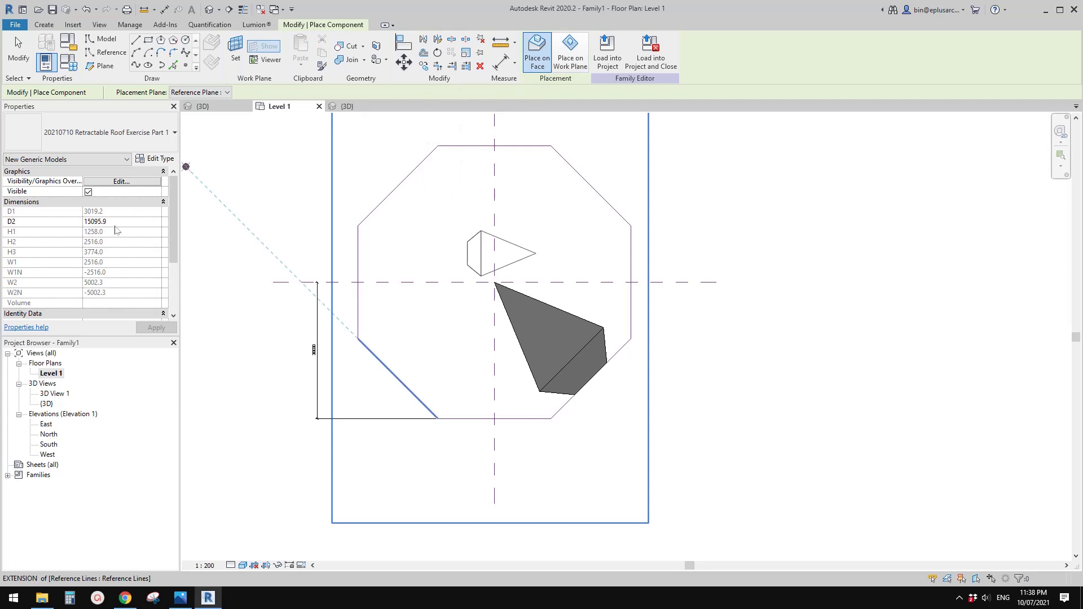
left_click(115, 222)
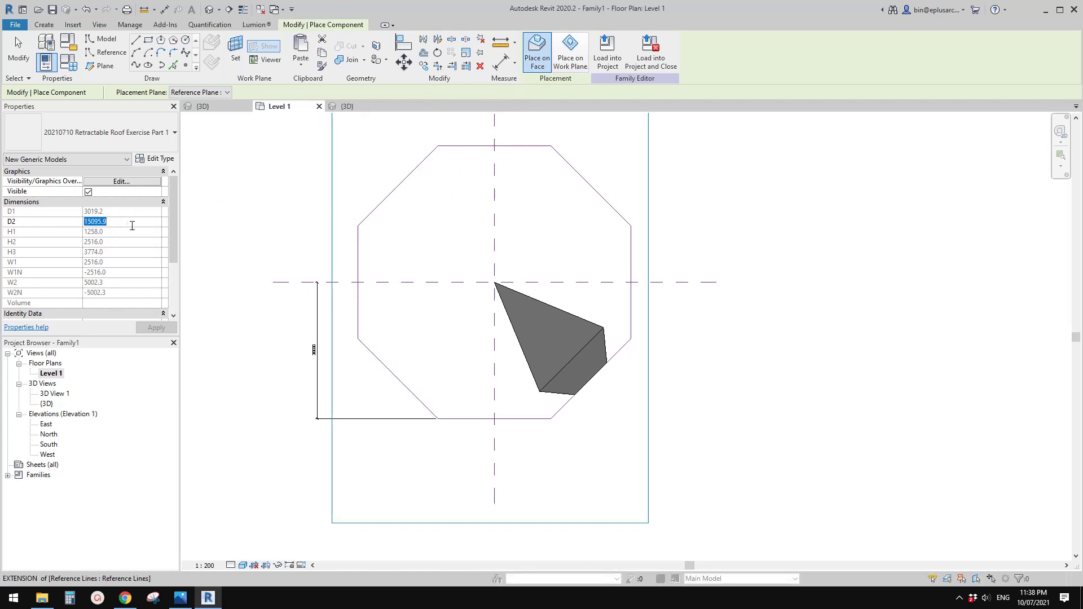
type("30000")
key("Return")
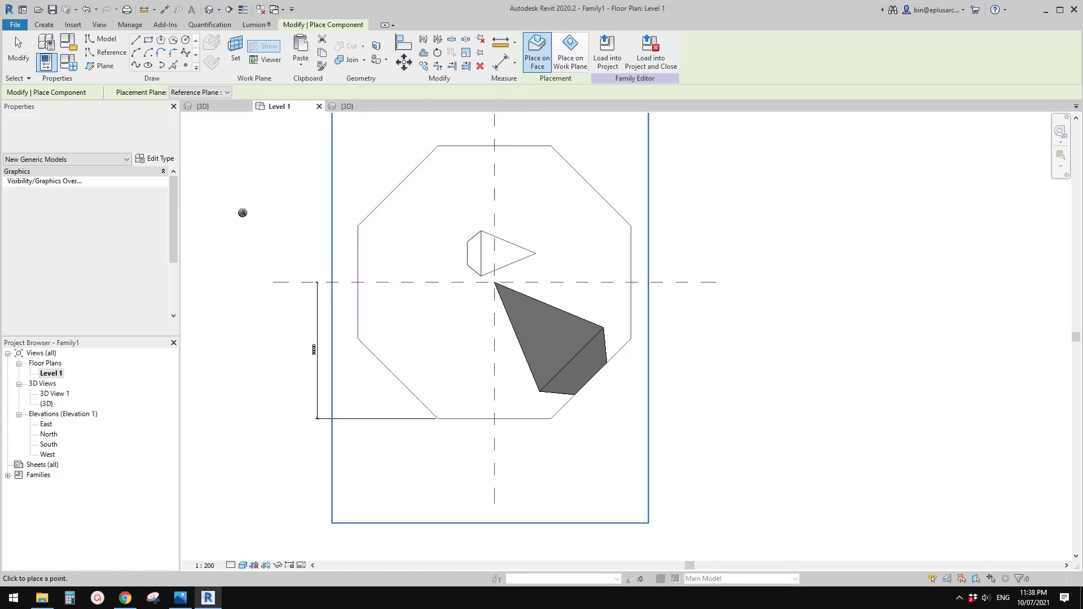
scroll(485, 410, "up", 1)
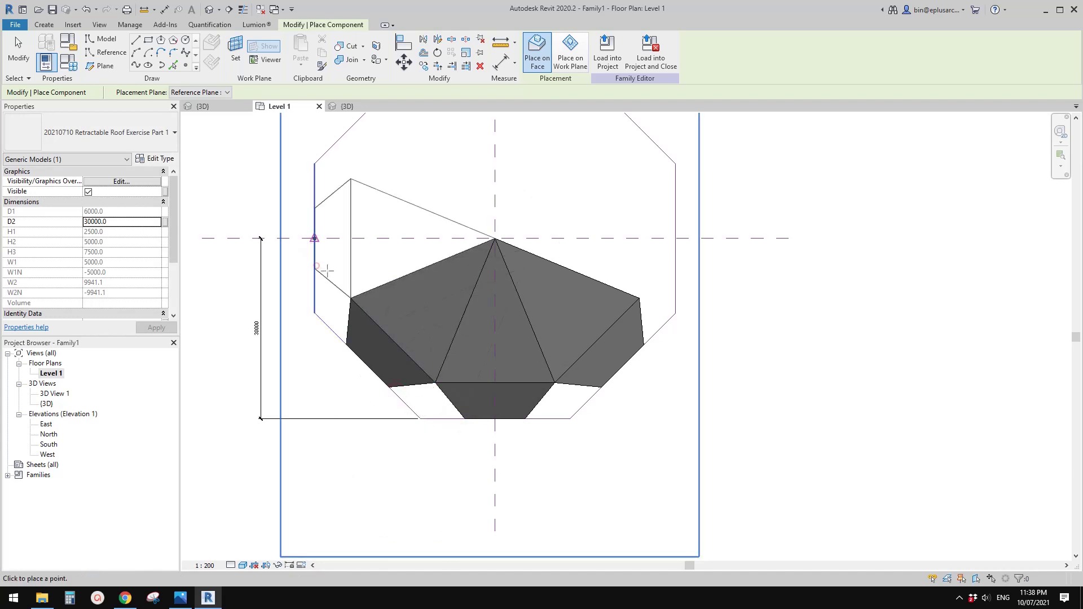
Place roof panels at the midpoints of the remaining octagon edges to close the ring
left_click(315, 239)
middle_click_drag(483, 187, 448, 280)
left_click(333, 205)
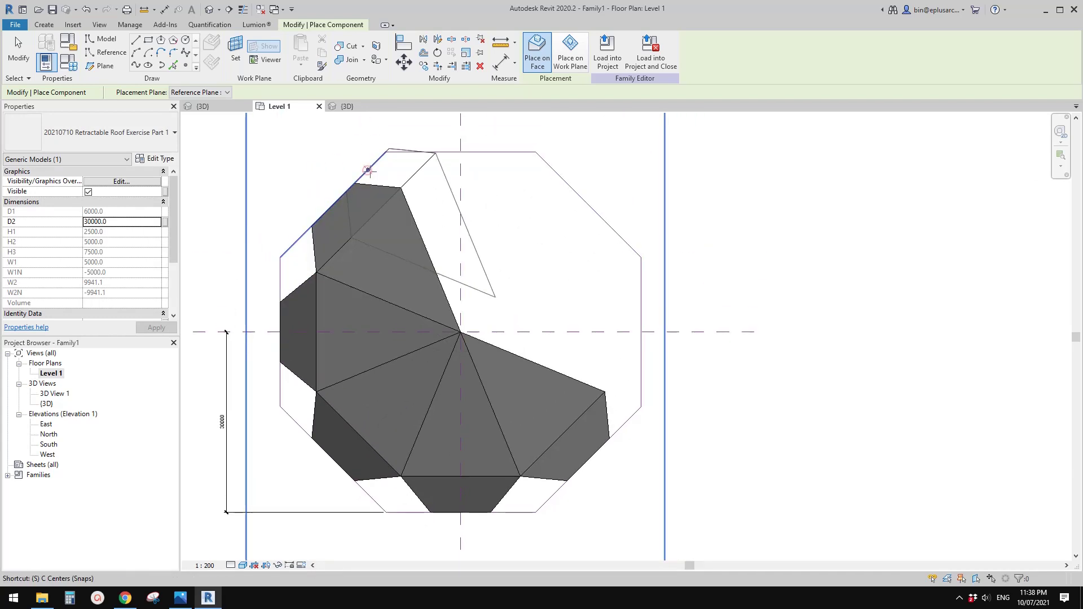
left_click(368, 170)
left_click(460, 152)
left_click(549, 168)
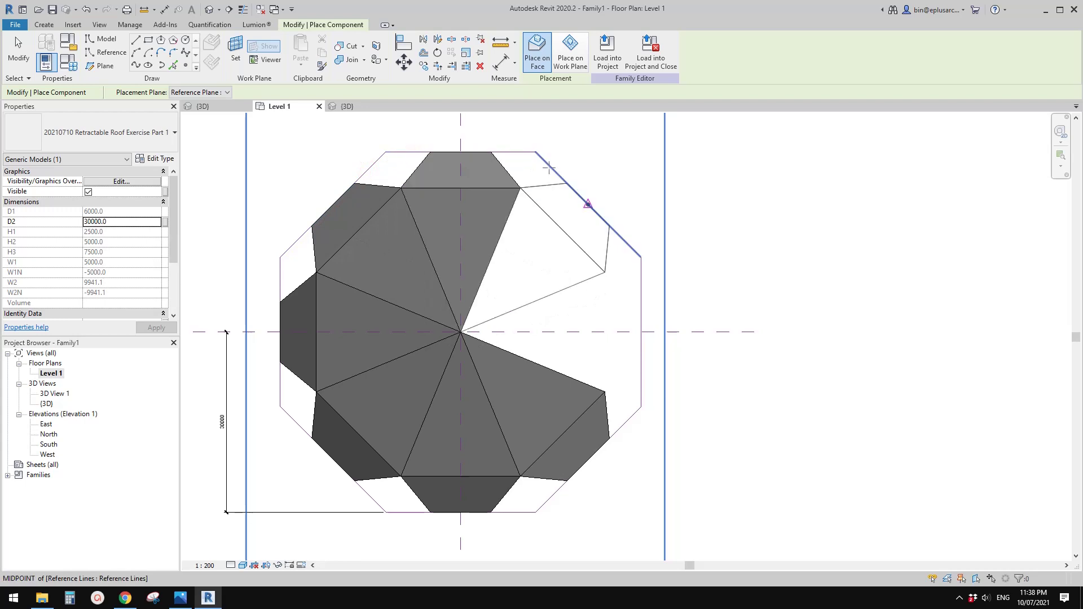
left_click(644, 285)
key("Escape")
key("Escape")
scroll(697, 321, "down", 2)
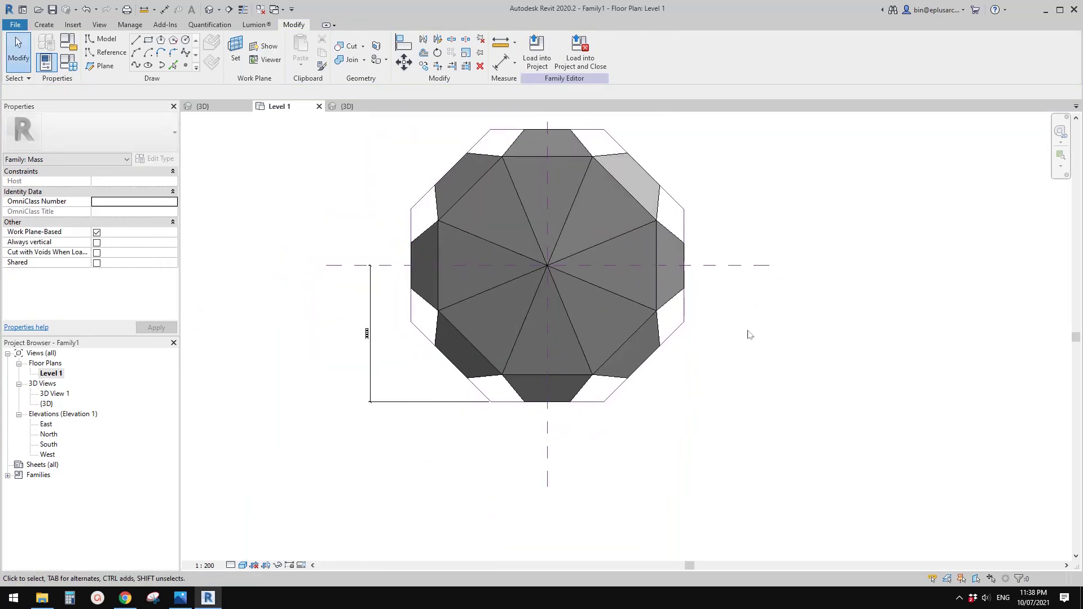
Examine the closed roof in the 3D view, selecting its panels one after another around the ring
left_click(209, 9)
middle_click_drag(507, 164, 587, 350, "shift")
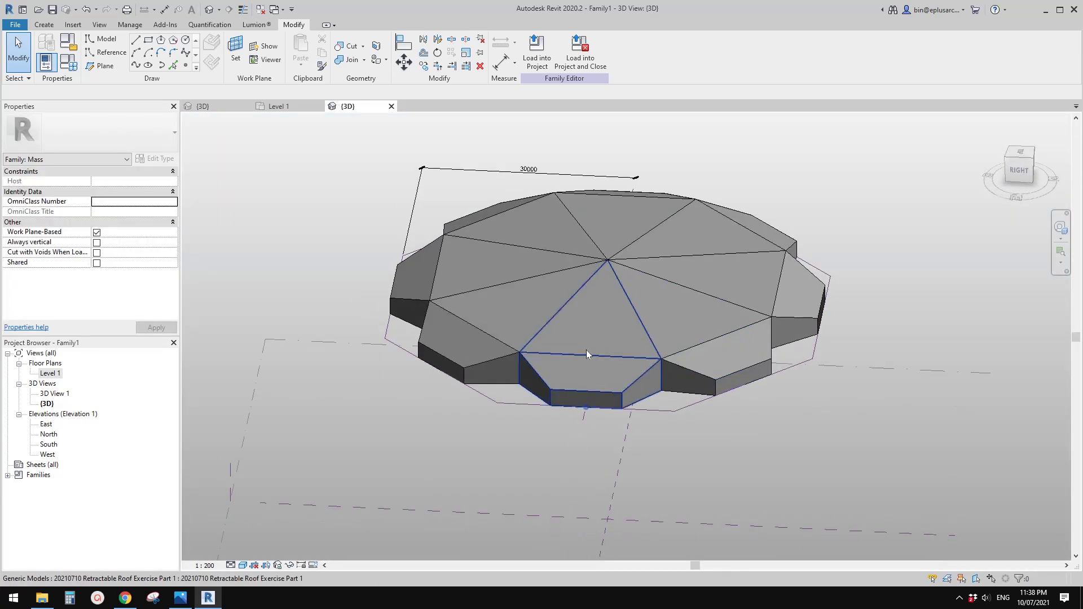
left_click(585, 322)
left_click(505, 274)
left_click(551, 227)
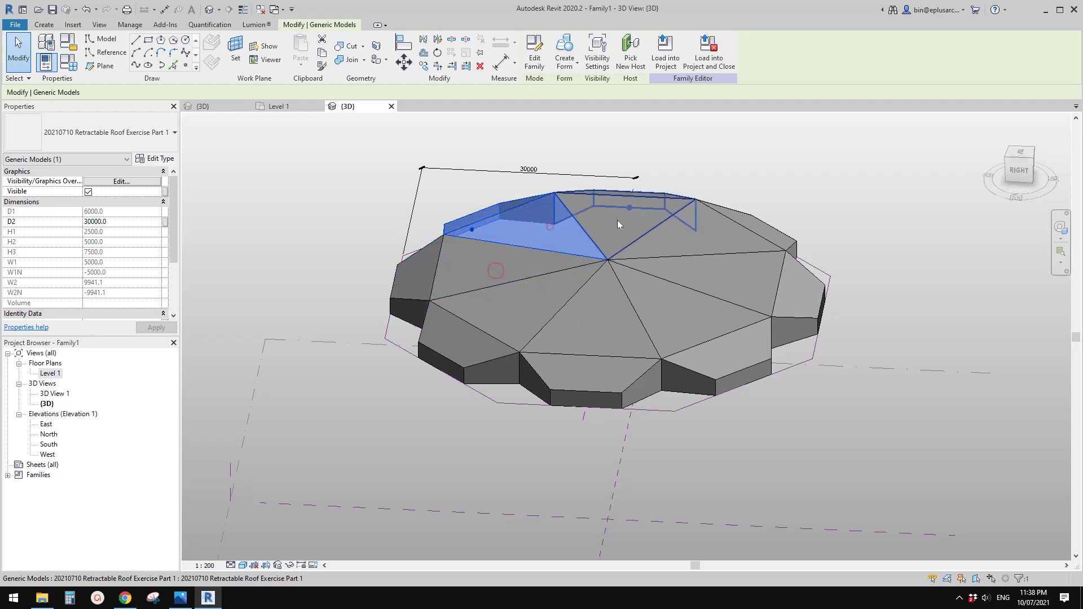
left_click(617, 220)
left_click(692, 235)
left_click(714, 274)
left_click(701, 344)
left_click(593, 354)
middle_click_drag(584, 359, 720, 232)
scroll(718, 298, "up", 1)
middle_click_drag(641, 319, 561, 401, "shift")
Open one roof panel's family for editing and show its family type parameters beside the panel model
left_click(512, 392)
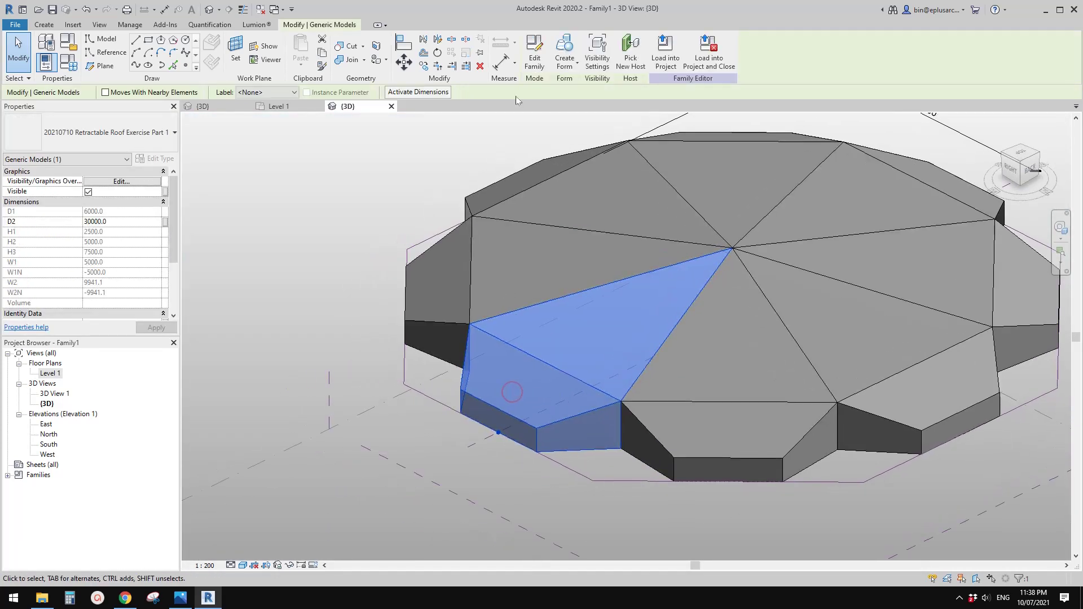
left_click(534, 60)
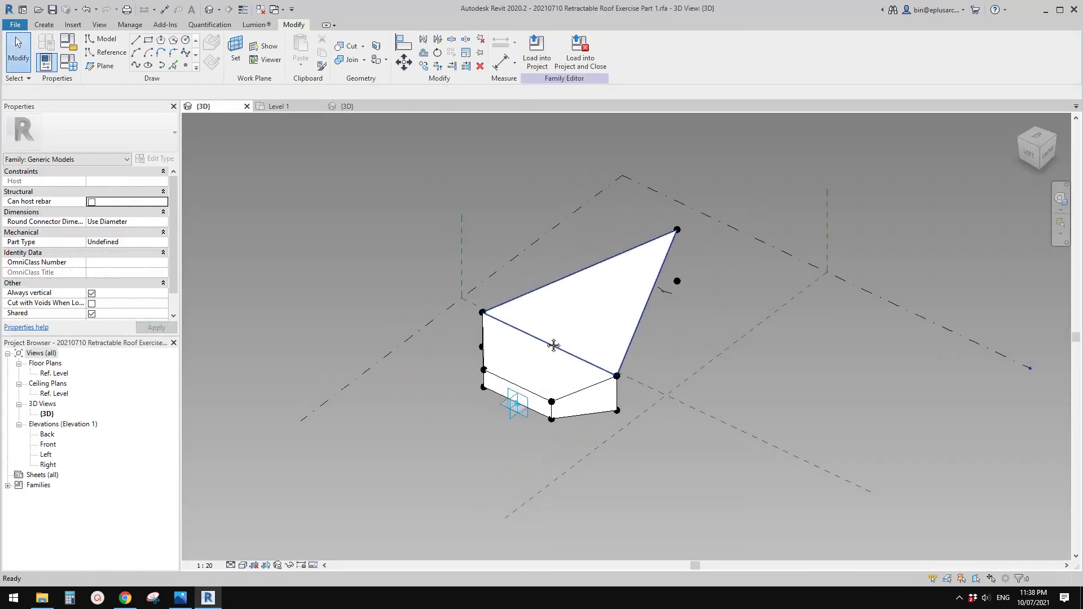
scroll(526, 335, "up", 1)
left_click(72, 65)
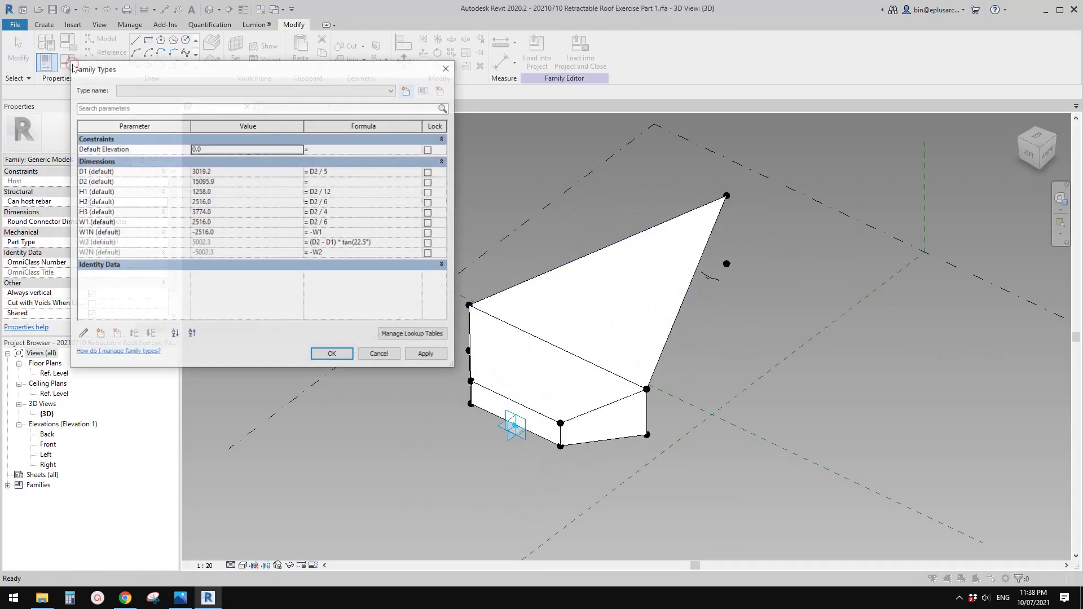
left_click_drag(158, 68, 278, 71)
left_click(567, 70)
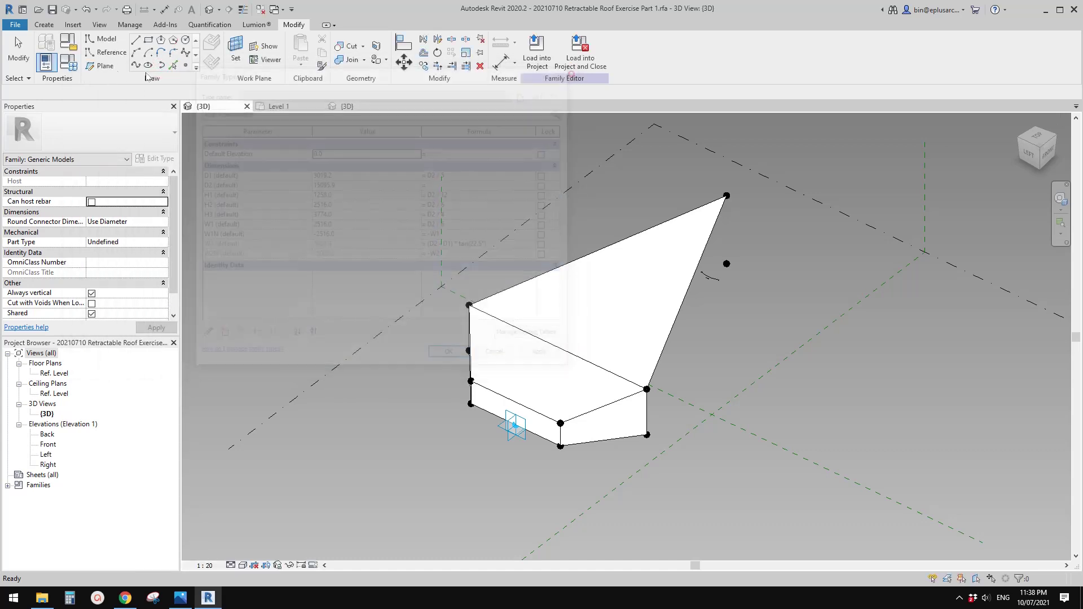
left_click(68, 64)
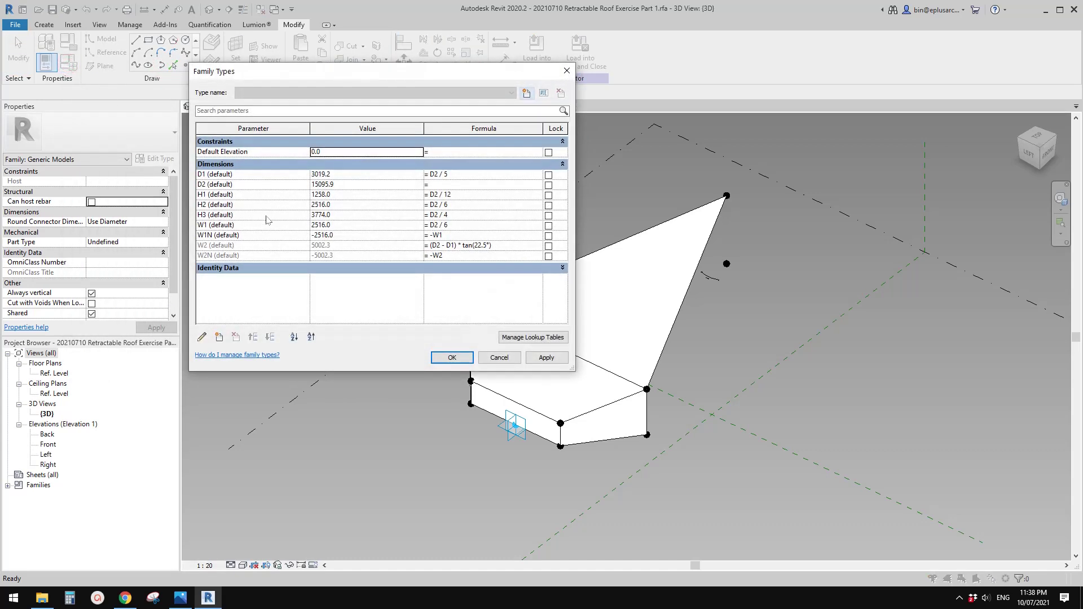
left_click_drag(488, 78, 372, 65)
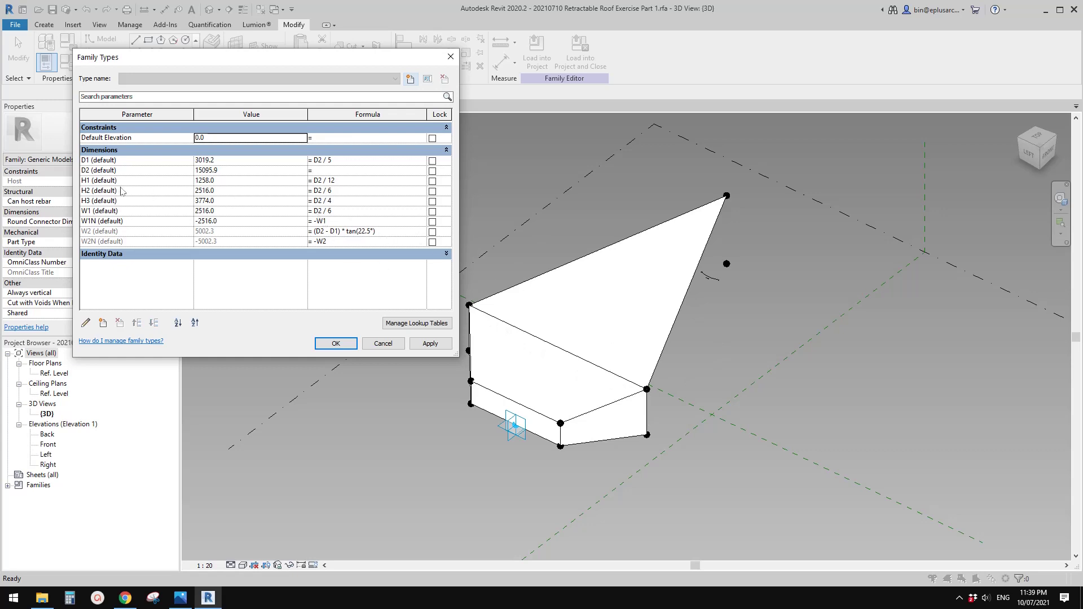
Set the H2 formula to D2 / 5 and H3 to D2 / 3.5, and reload the family into the mass, overwriting the existing version
left_click(326, 194)
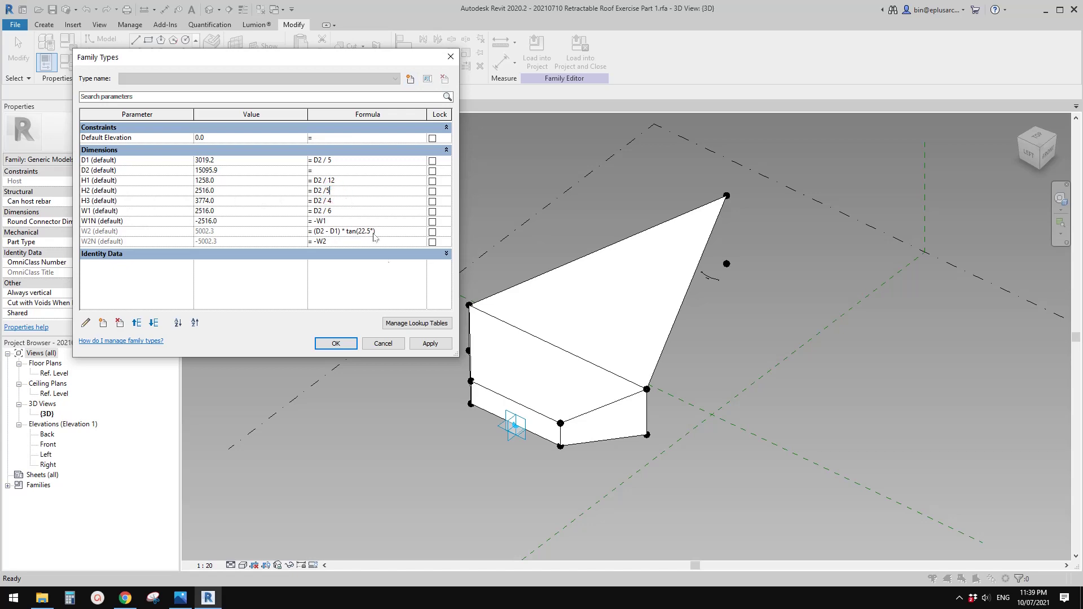
left_click(431, 344)
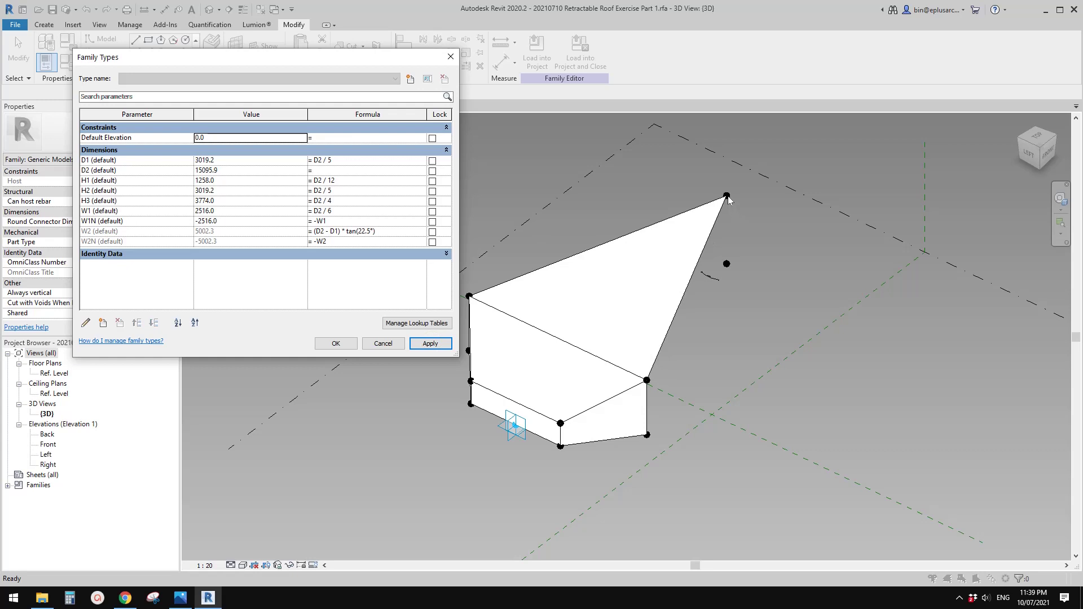
left_click(341, 200)
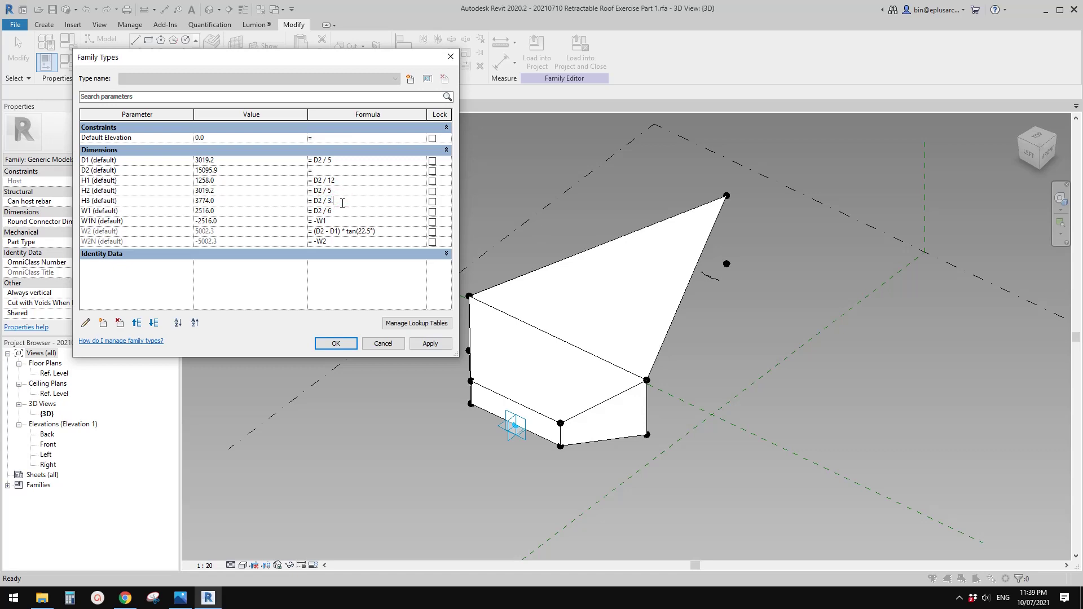
left_click(429, 346)
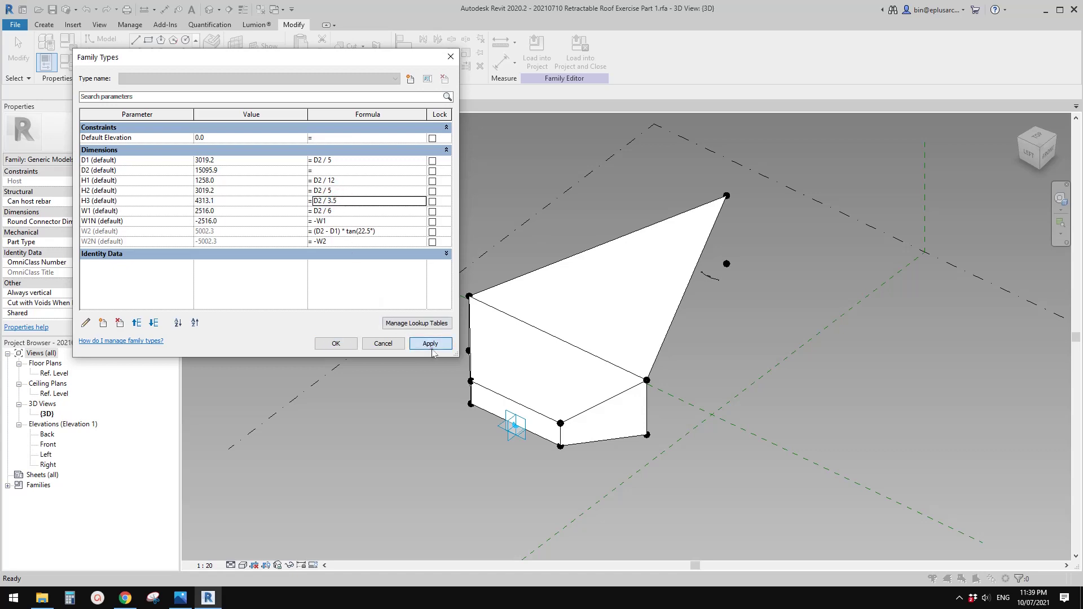
left_click(339, 343)
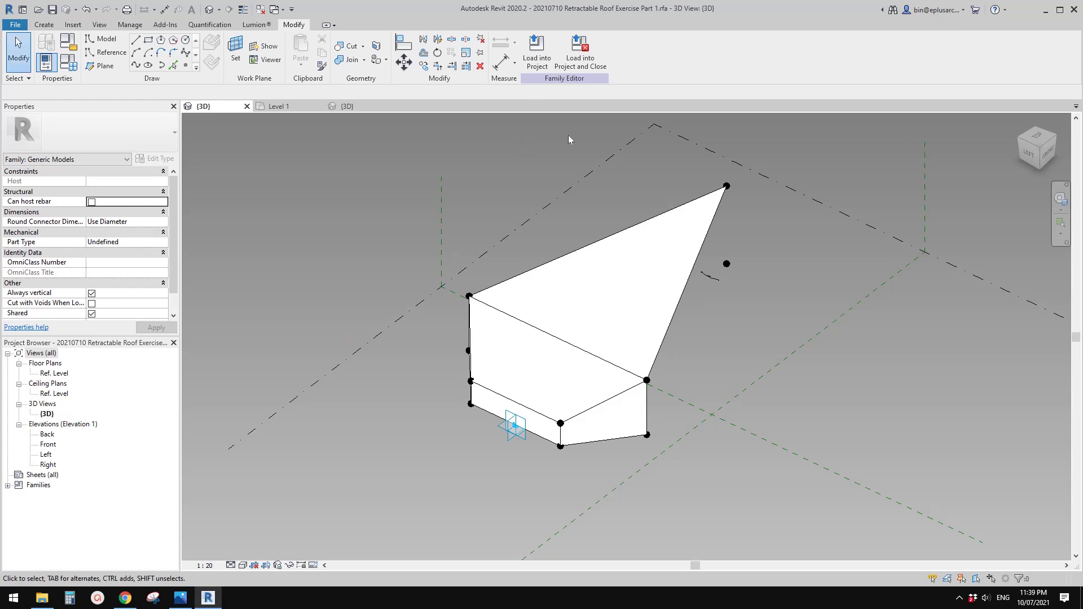
left_click(537, 52)
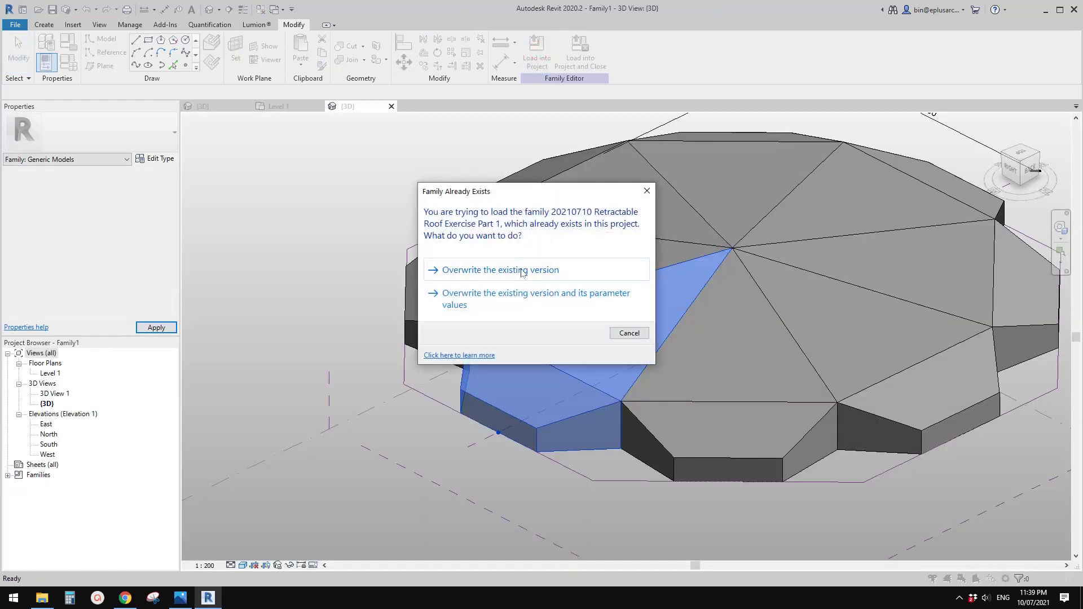
left_click(500, 270)
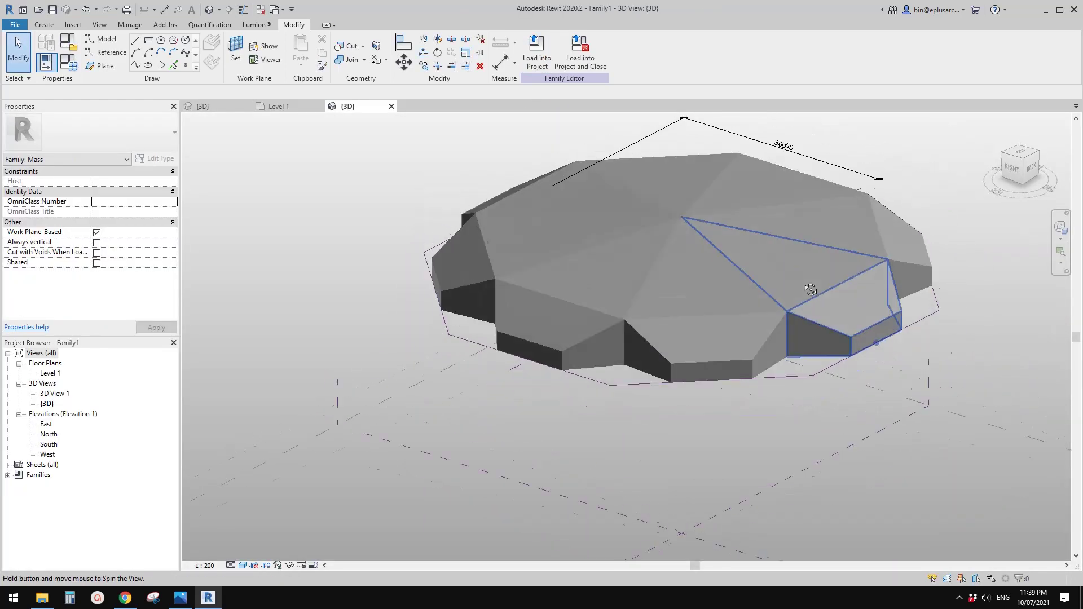
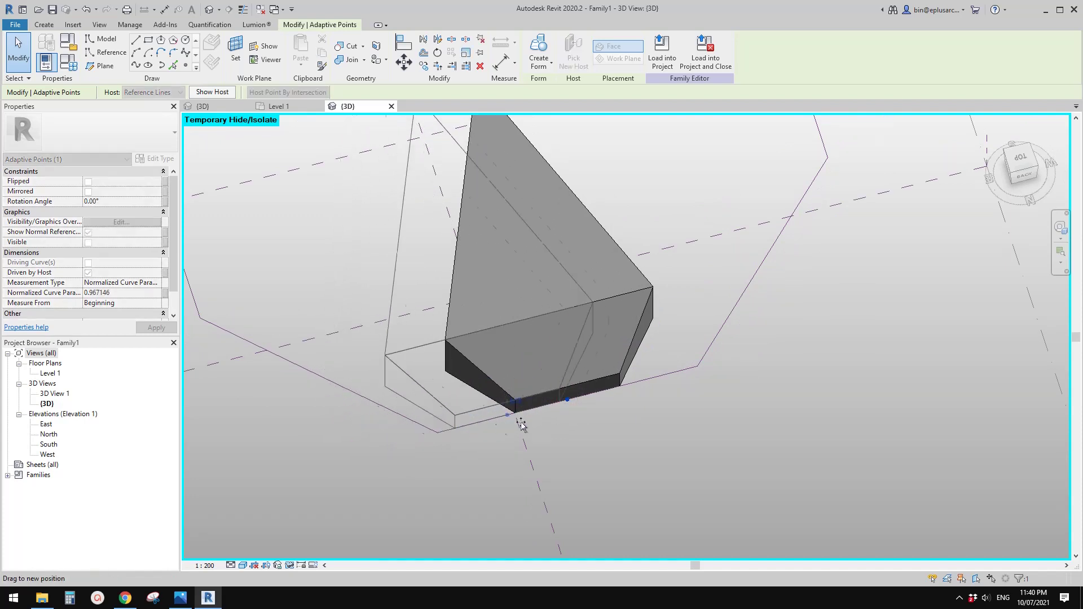
Set the Normalized Curve Parameter of the isolated panel's placement point to 0, moving the panel to one end of its edge
left_click(132, 293)
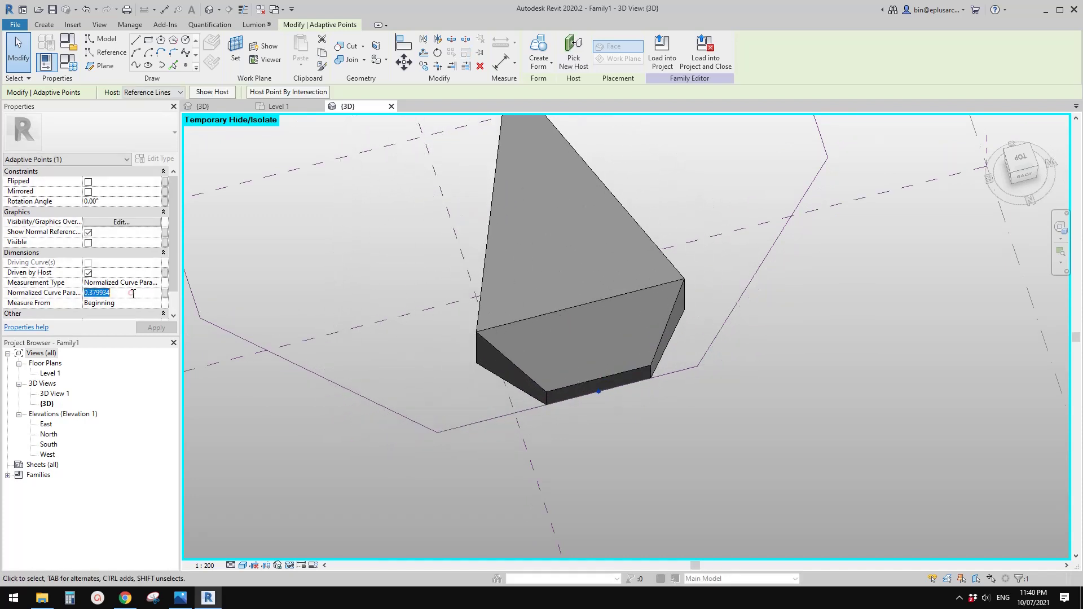
key("Return")
scroll(416, 256, "down", 2)
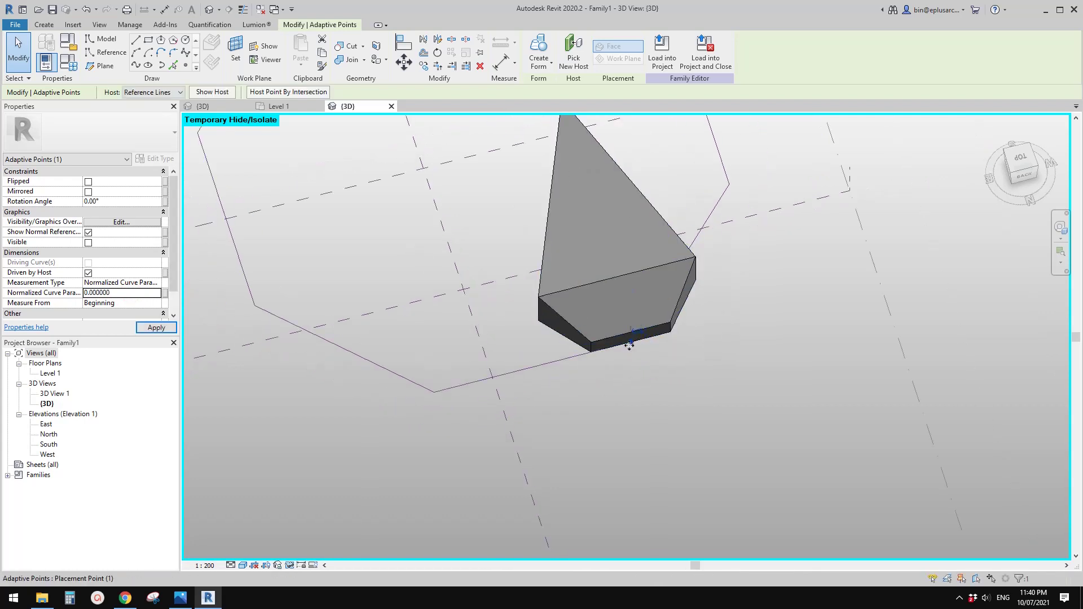
scroll(636, 345, "down", 1)
middle_click_drag(638, 347, 639, 363)
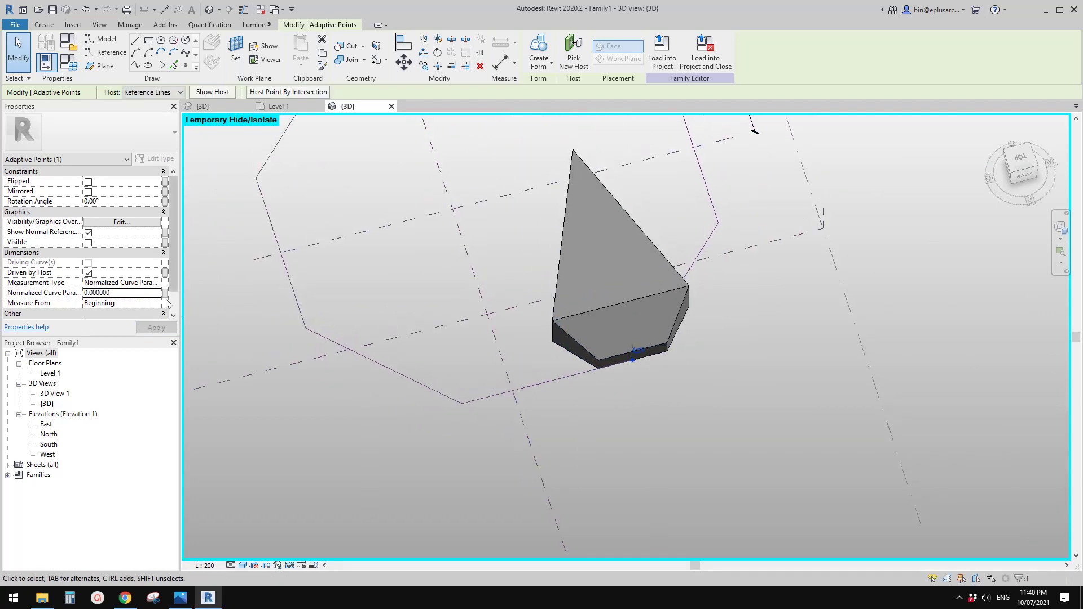
Set the isolated panel's Normalized Curve Parameter to 1 and reset the temporary isolation to show the other panels
left_click(145, 293)
type("1")
key("Return")
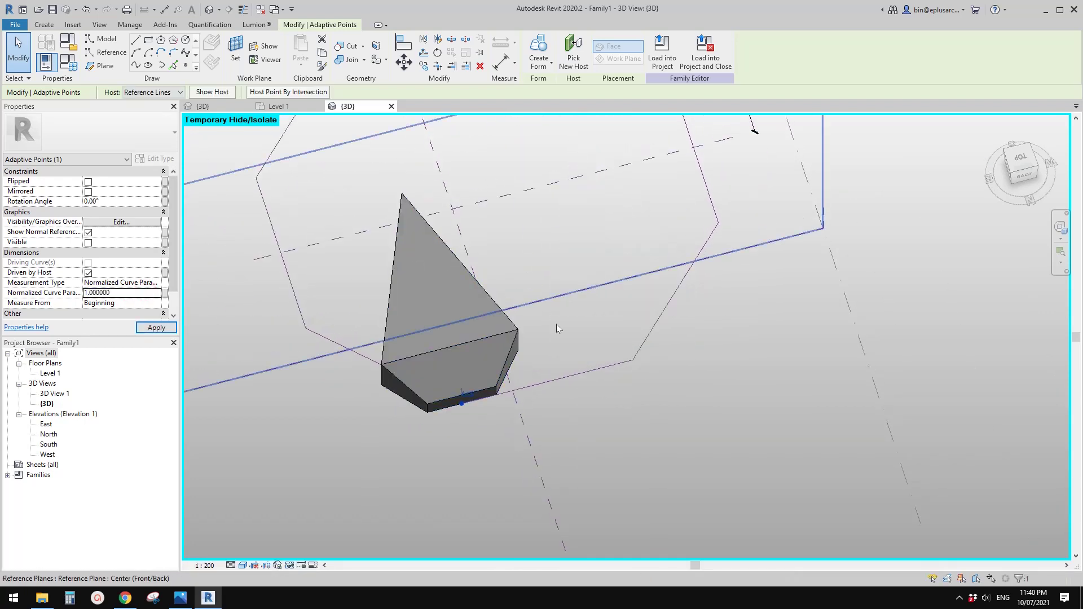
middle_click_drag(553, 337, 649, 371)
left_click(612, 314)
scroll(628, 291, "down", 1)
middle_click_drag(629, 291, 591, 339)
key("h")
key("r")
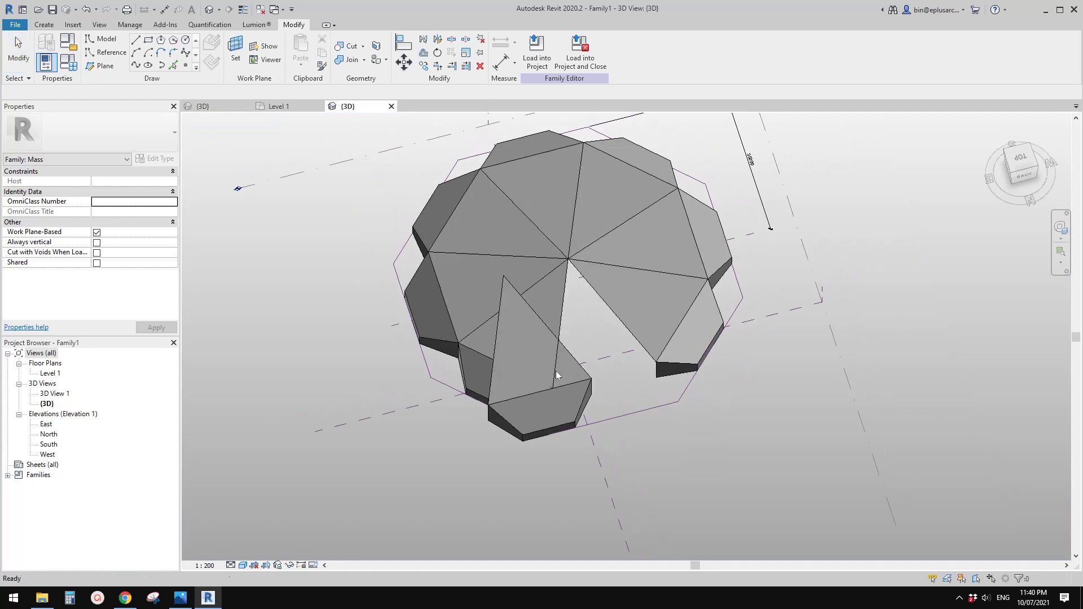
Select the adaptive placement point of the displaced panel at the octagon's corner
key("Tab")
scroll(553, 434, "up", 2)
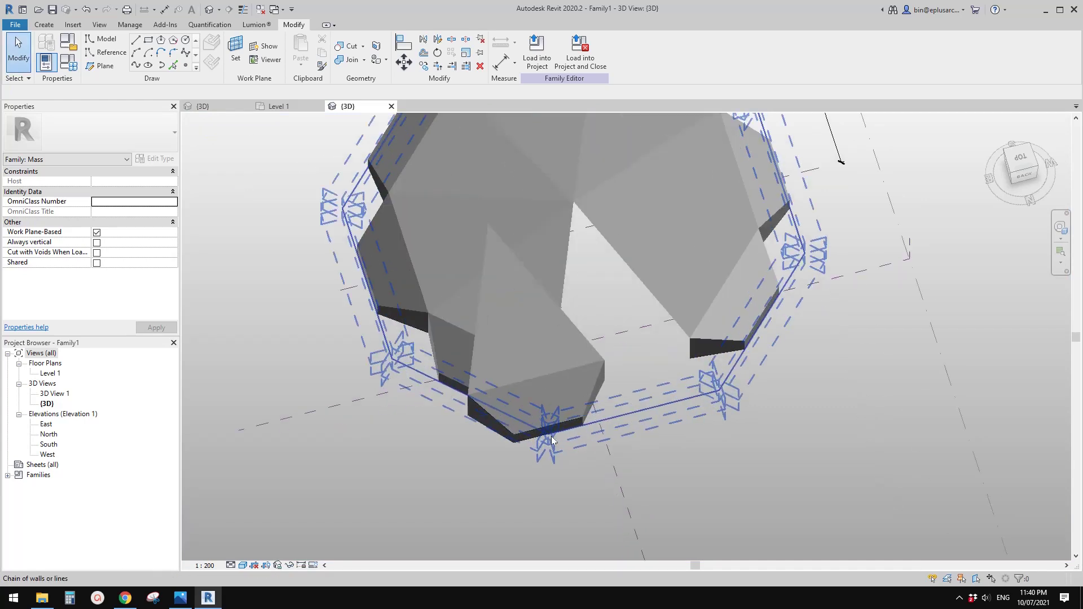
key("Tab")
key("Tab")
key("Tab")
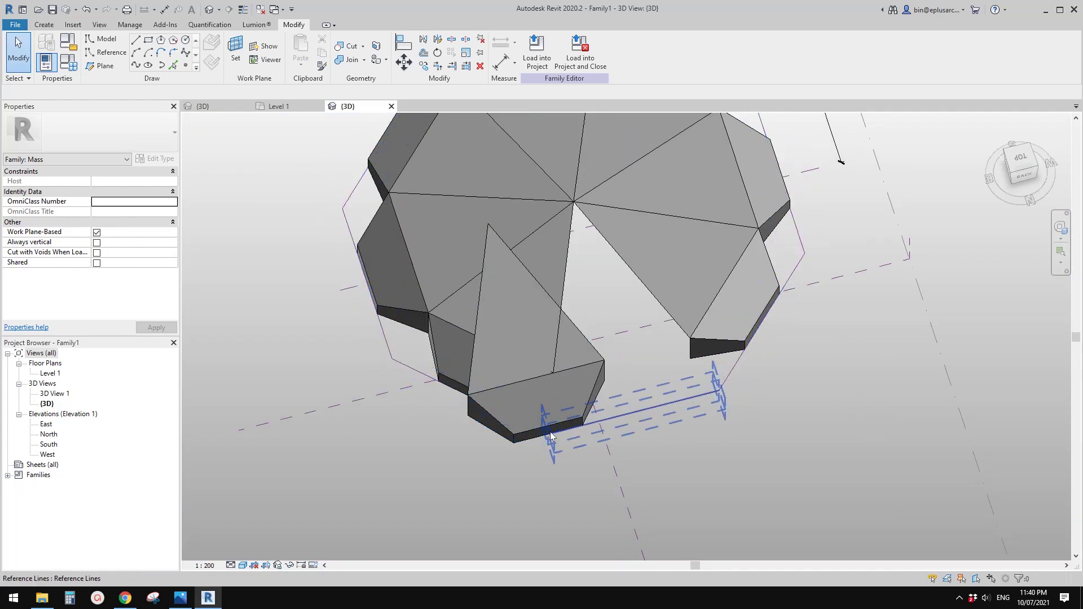
key("Tab")
key("Tab")
scroll(550, 433, "up", 2)
key("Tab")
key("Tab")
left_click(547, 439)
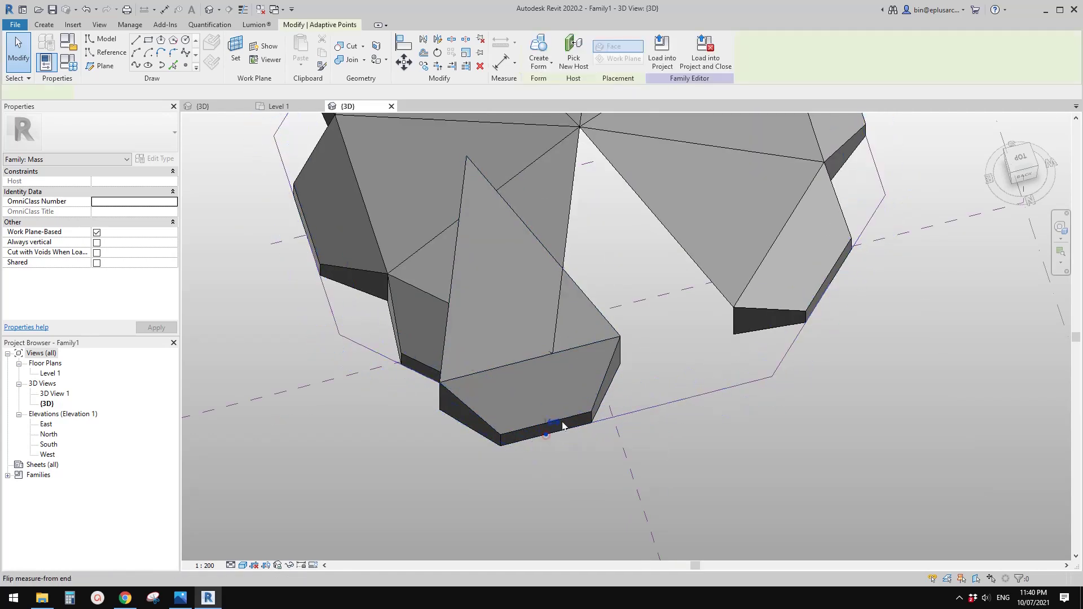
Add the adaptive placement points of the next four panels around the octagon to the selection
scroll(550, 438, "down", 3)
scroll(514, 402, "up", 2)
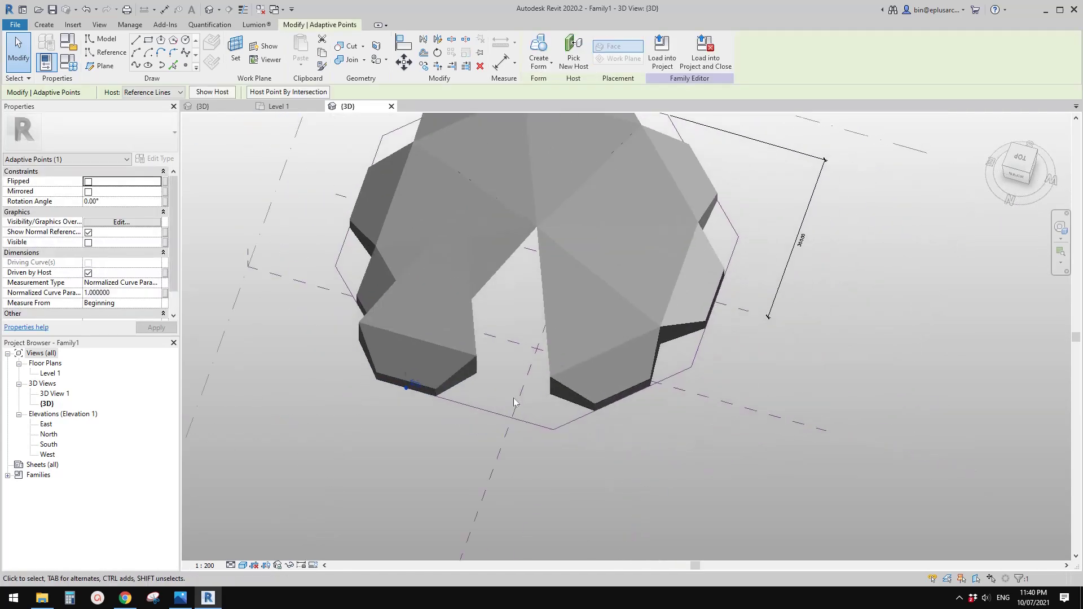
left_click(624, 399, "ctrl")
middle_click_drag(677, 389, 626, 384, "shift")
left_click(717, 402, "ctrl")
middle_click_drag(762, 405, 583, 363)
key("Tab")
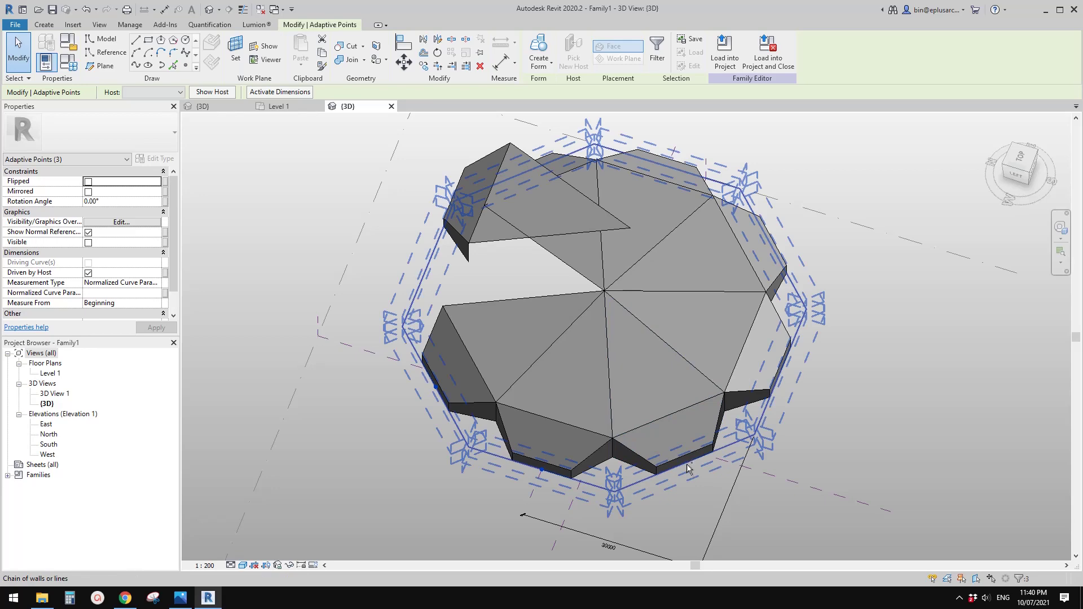
left_click(688, 467, "ctrl")
middle_click_drag(723, 556, 632, 391)
left_click(589, 397, "ctrl")
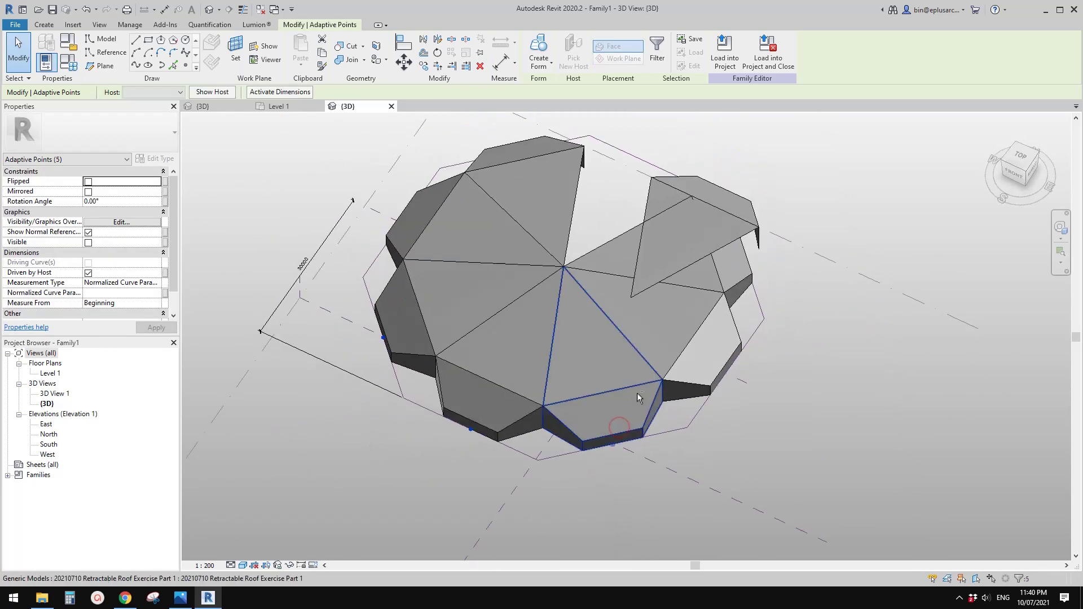
Add the last three panels' adaptive placement points so that all eight are selected
left_click(615, 450, "ctrl")
middle_click_drag(615, 450, 597, 396, "shift")
left_click(595, 392, "ctrl")
middle_click_drag(692, 359, 689, 243, "shift")
scroll(672, 285, "up", 2)
left_click(679, 323, "ctrl")
middle_click_drag(679, 323, 588, 305, "shift")
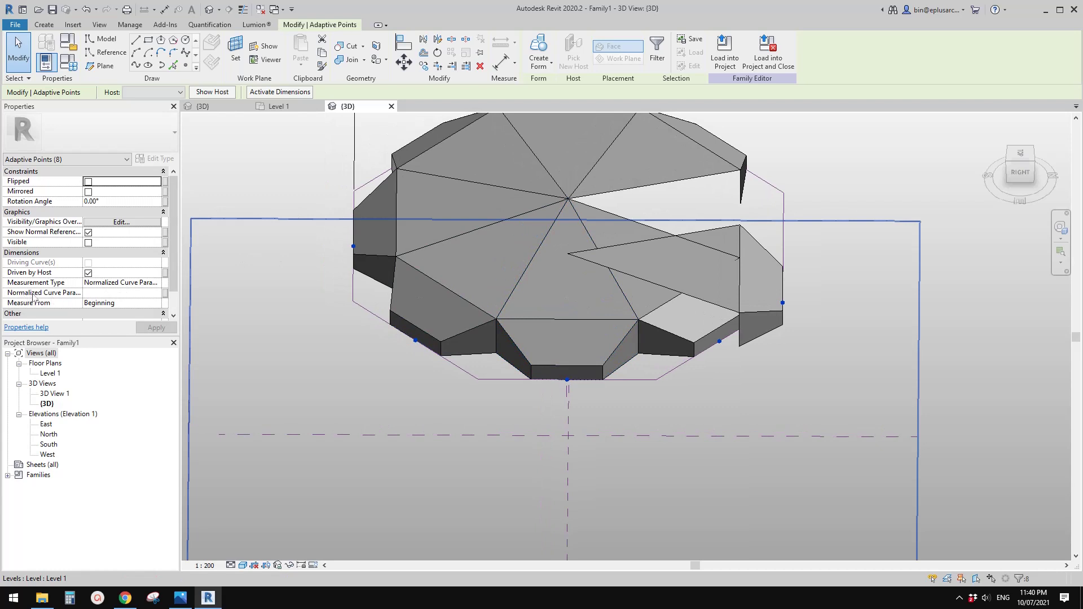
Associate the eight selected points' Normalized Curve Parameter with a new instance family parameter named A
left_click(165, 294)
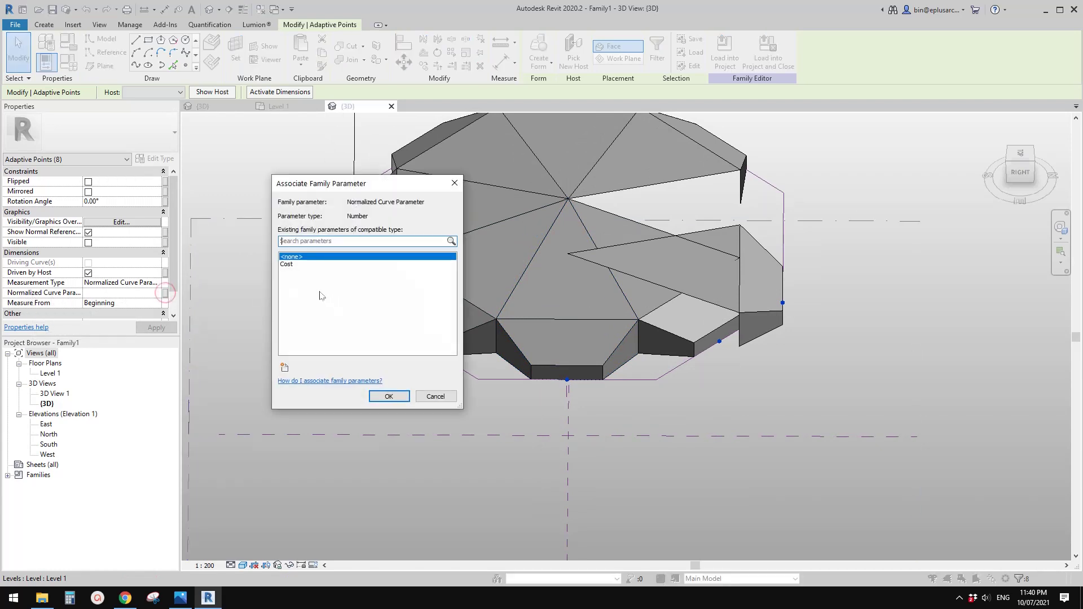
left_click(285, 369)
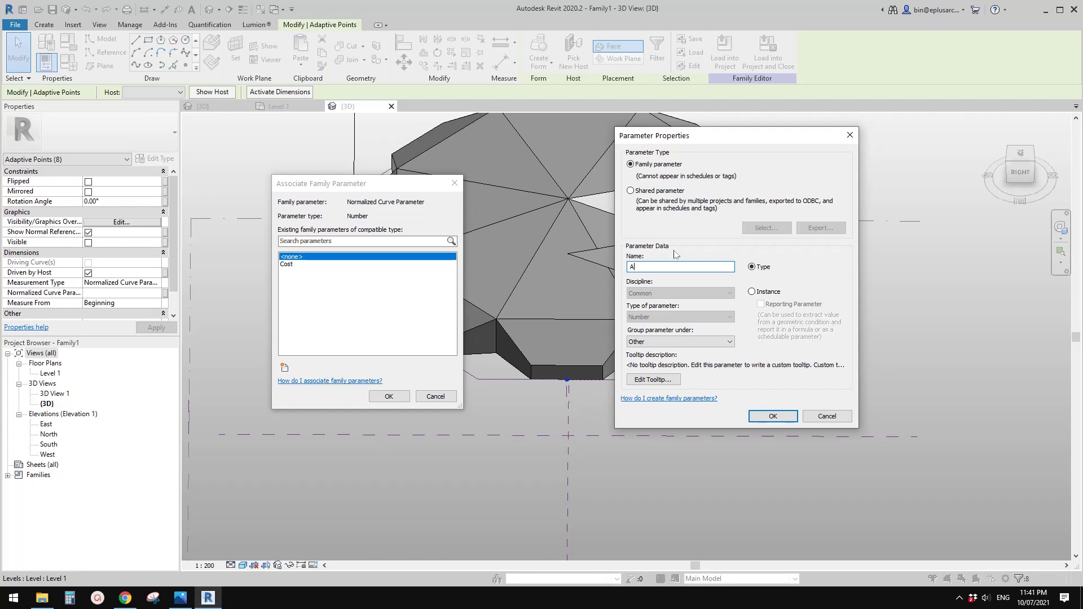
left_click(773, 416)
left_click(398, 395)
Set family parameter A to 0 in the family types and apply it to the panels
scroll(694, 345, "down", 1)
middle_click_drag(694, 346, 883, 427)
middle_click_drag(783, 395, 822, 396)
left_click(69, 63)
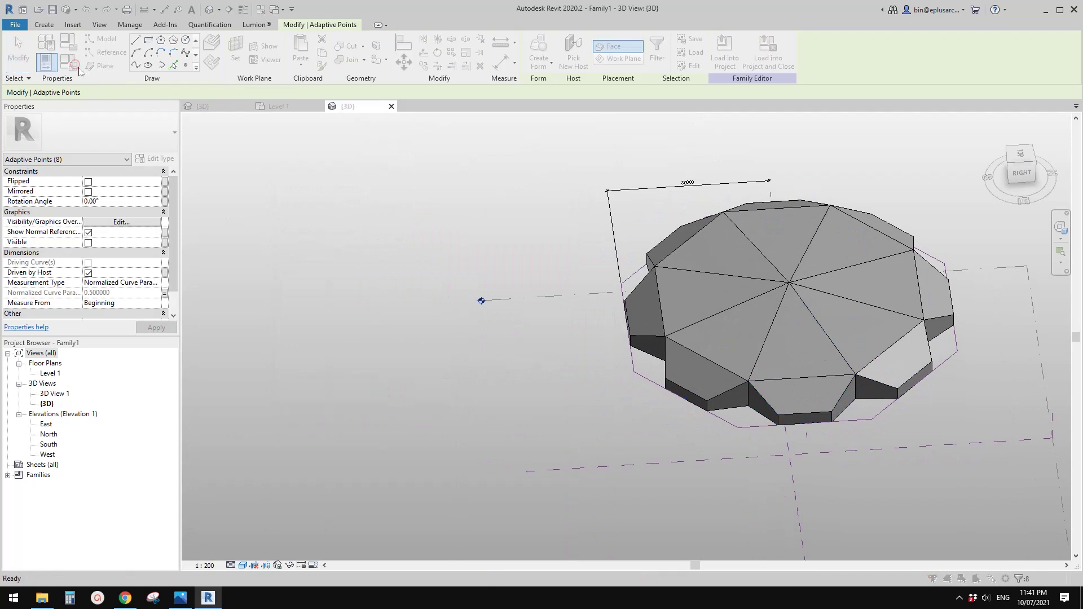
double_click(244, 191)
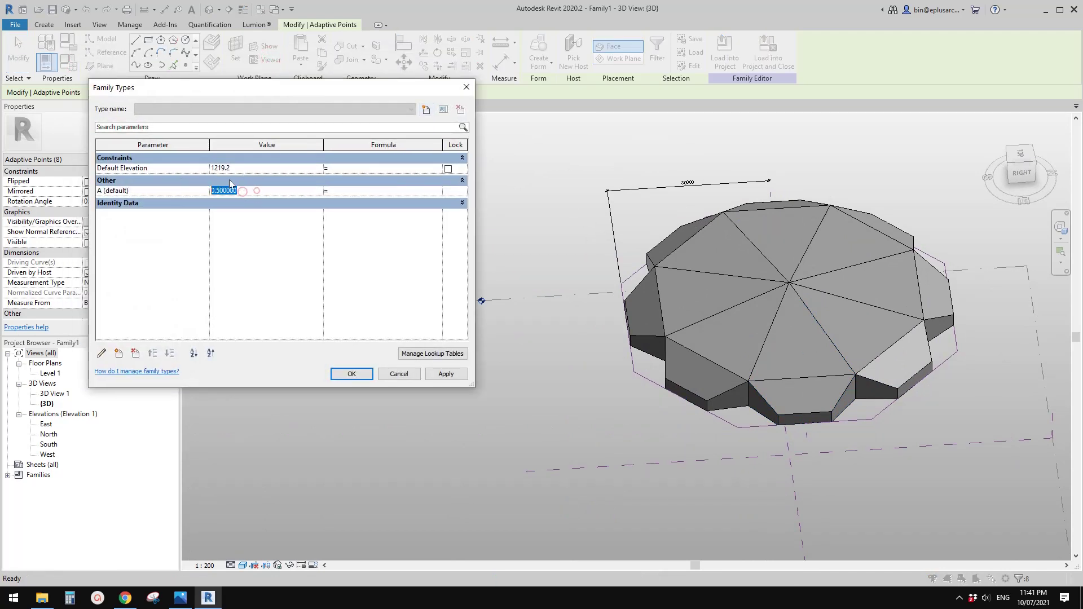
type("0")
left_click(450, 376)
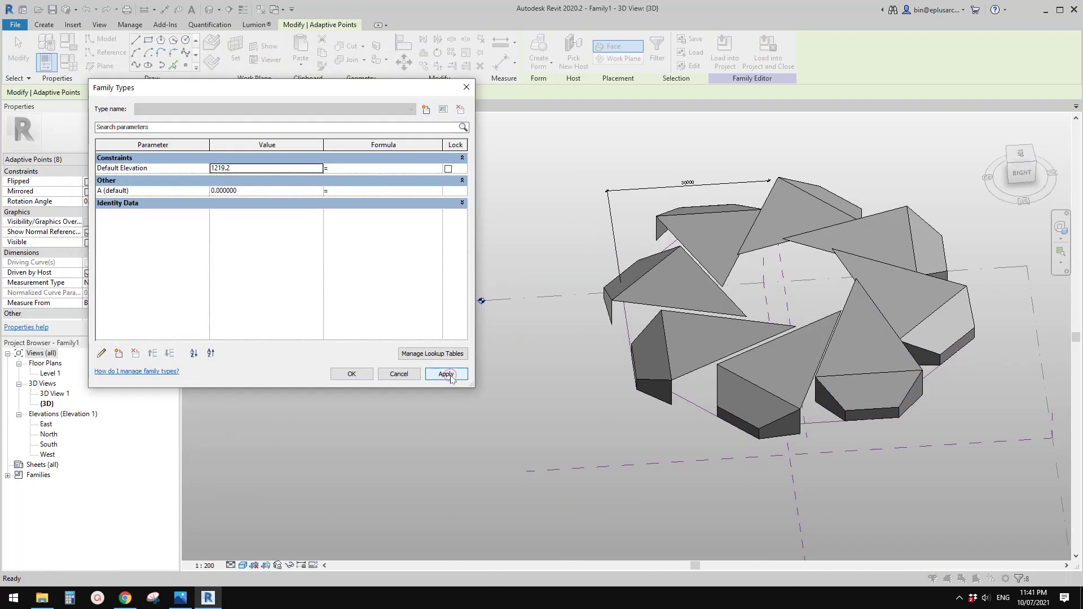
Flex the roof by applying 0.1, 0.2, 0.3 and 0.5 in turn to parameter A
left_click(277, 192)
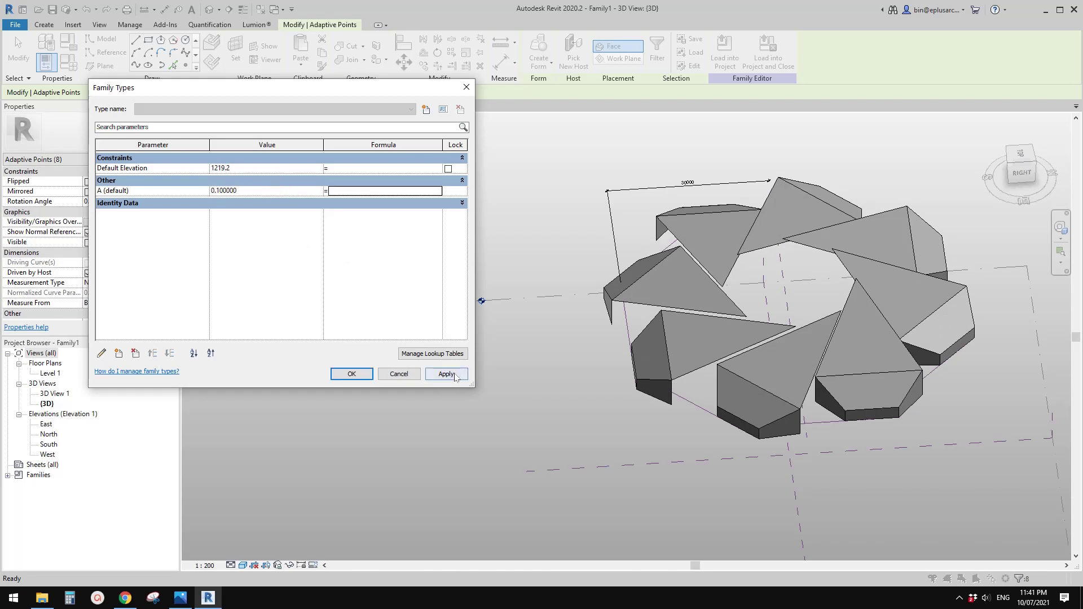
left_click(455, 374)
left_click(273, 191)
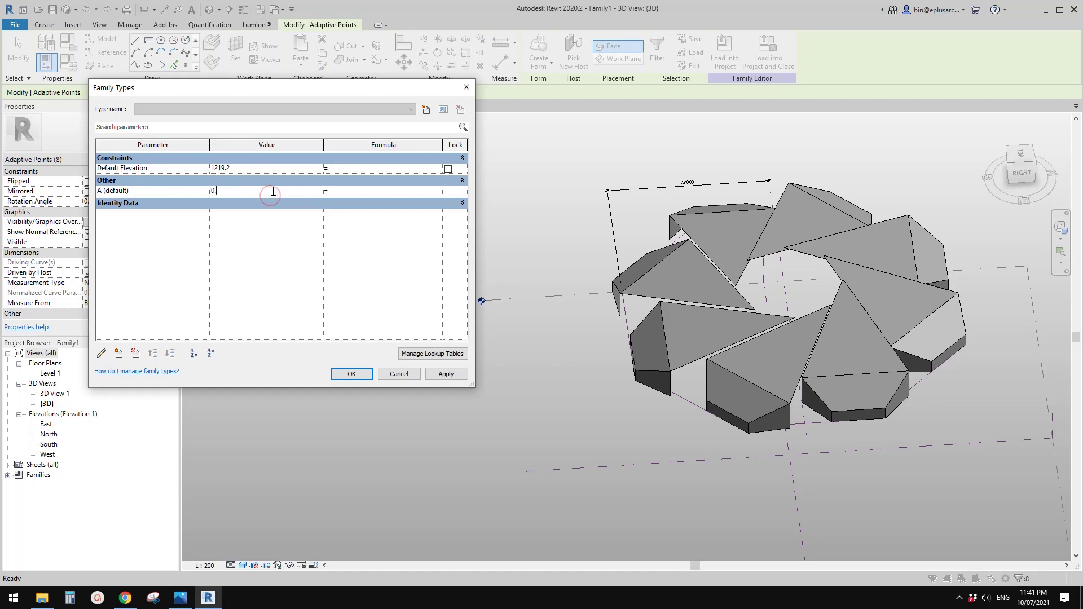
left_click(446, 374)
left_click(261, 191)
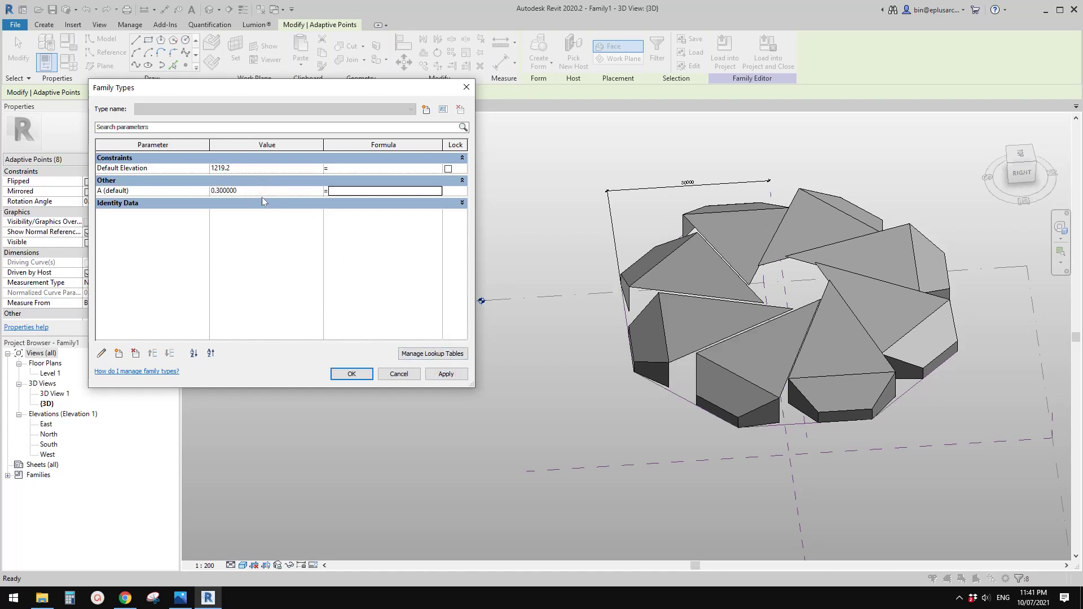
left_click(449, 374)
left_click(250, 193)
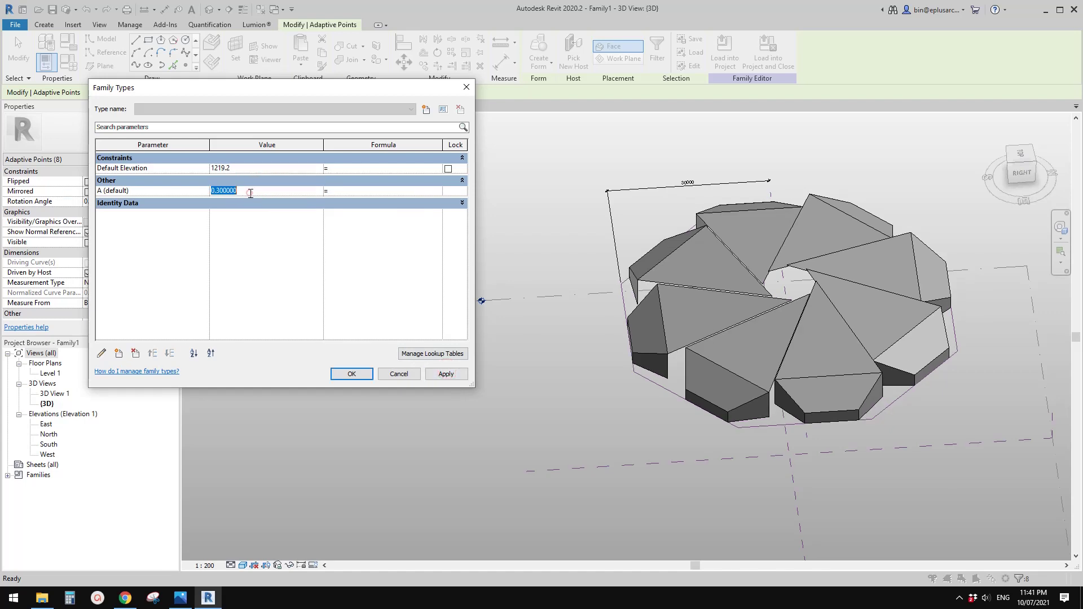
left_click(440, 376)
Continue flexing parameter A with 0.6, 0.9 and 1, and accept the family types
left_click(269, 191)
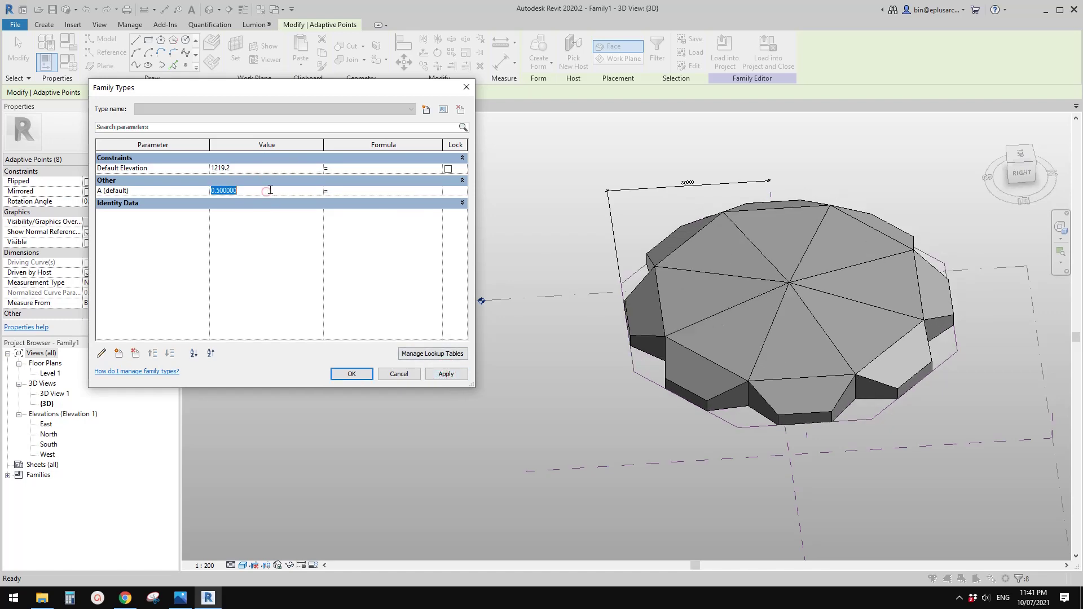
left_click(446, 374)
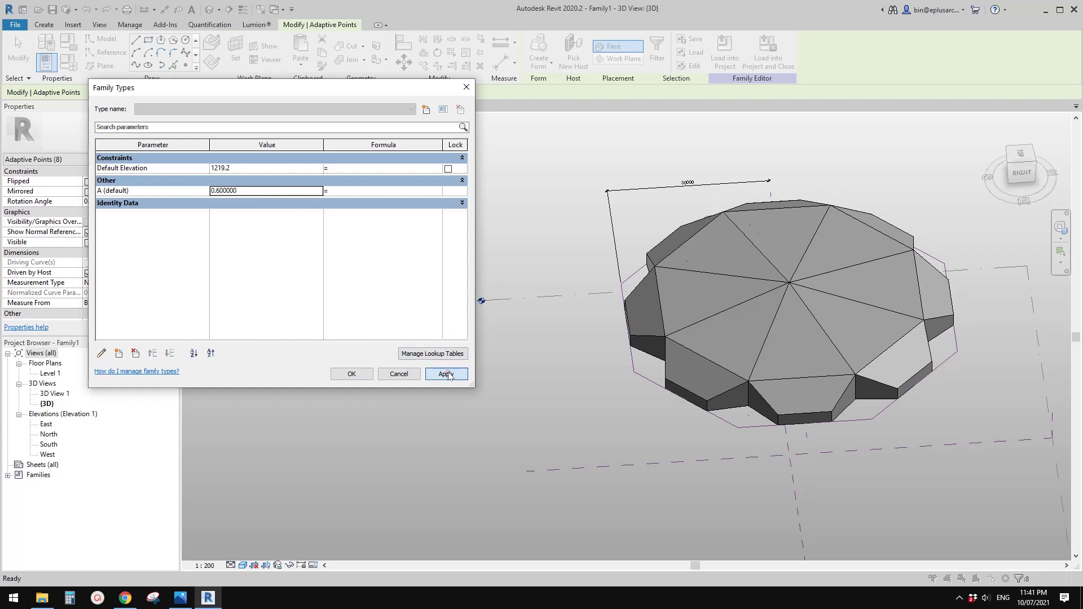
left_click(250, 191)
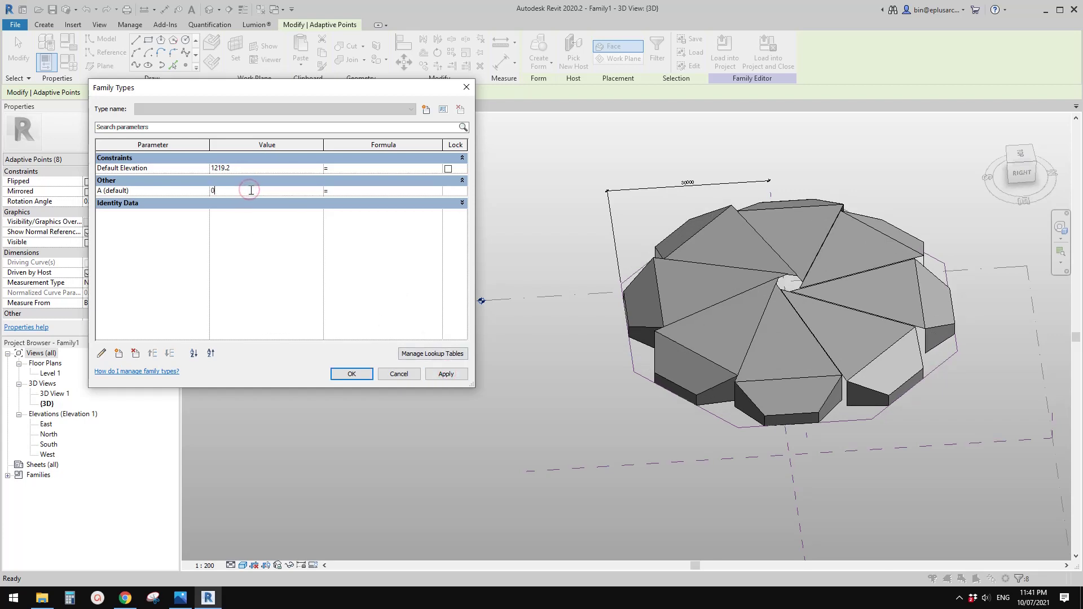
left_click(447, 374)
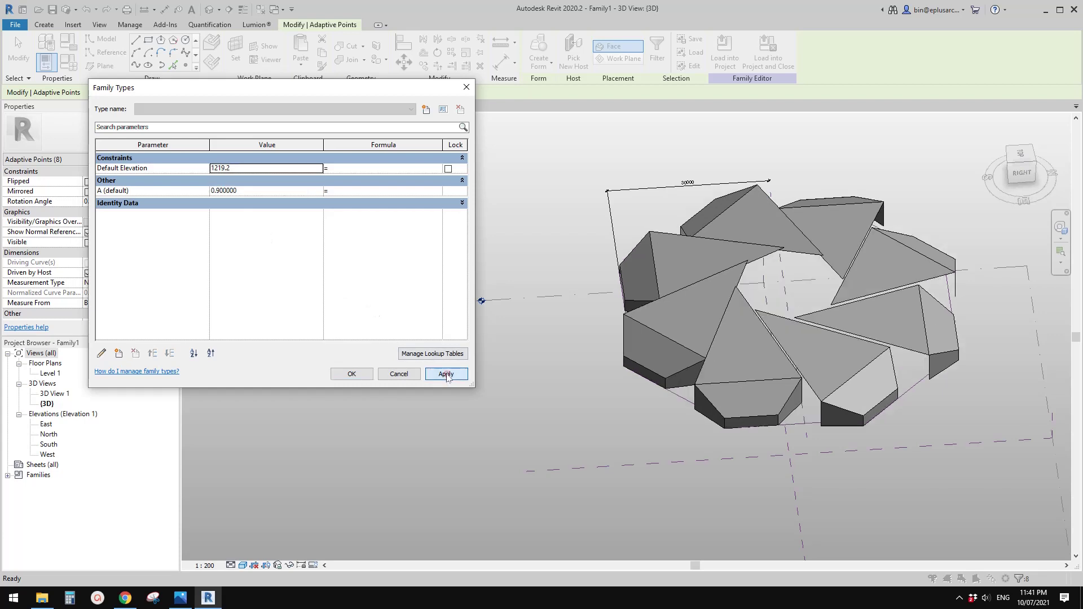
left_click(257, 192)
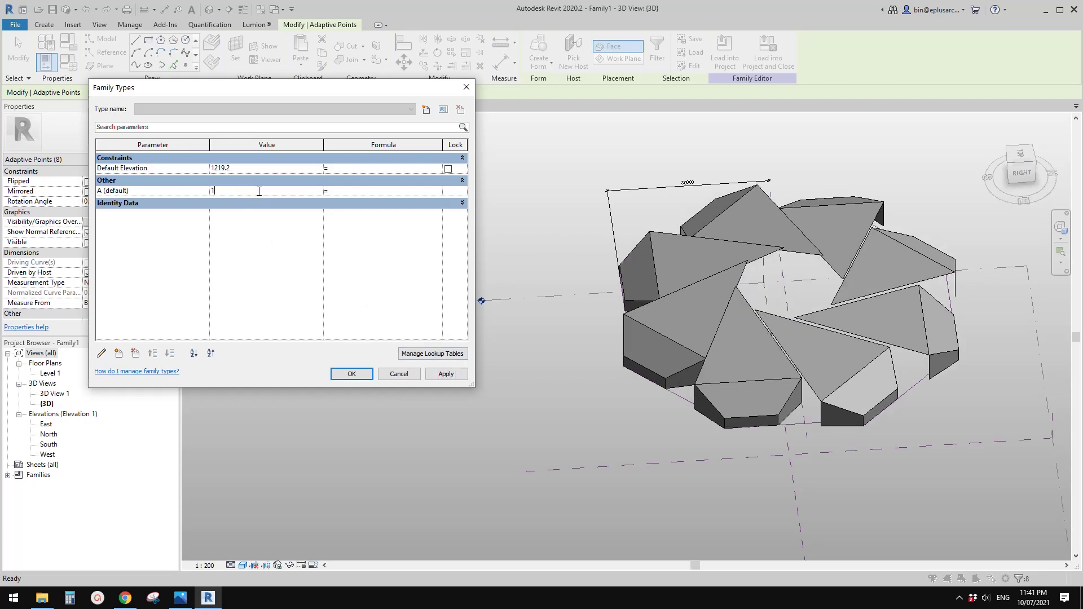
type("1")
left_click(445, 374)
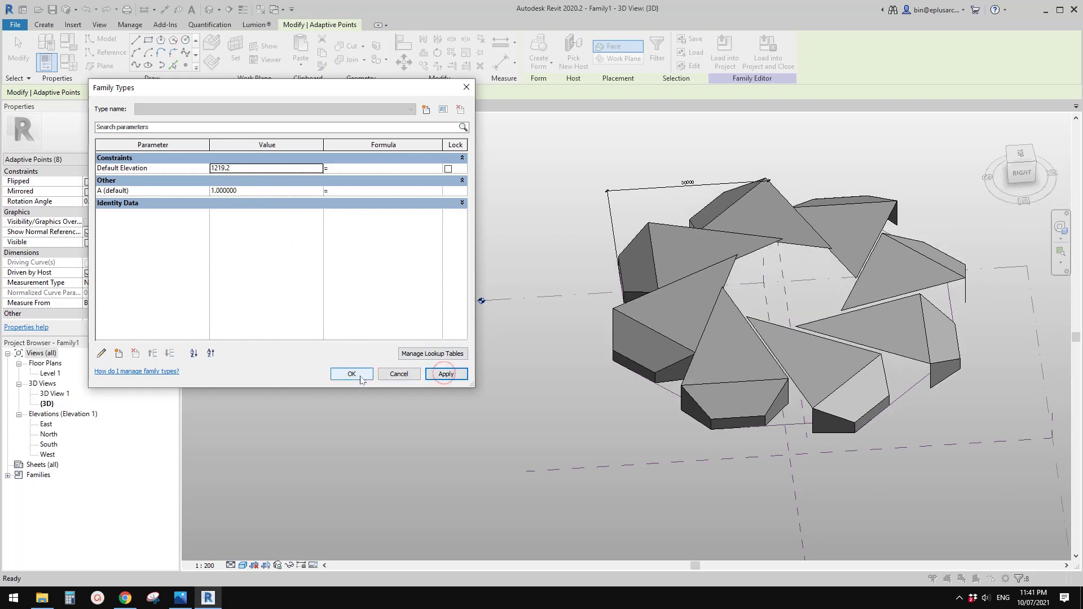
left_click(357, 376)
Set parameter A to 0.5 in the family types and accept it
middle_click_drag(711, 330, 729, 357, "shift")
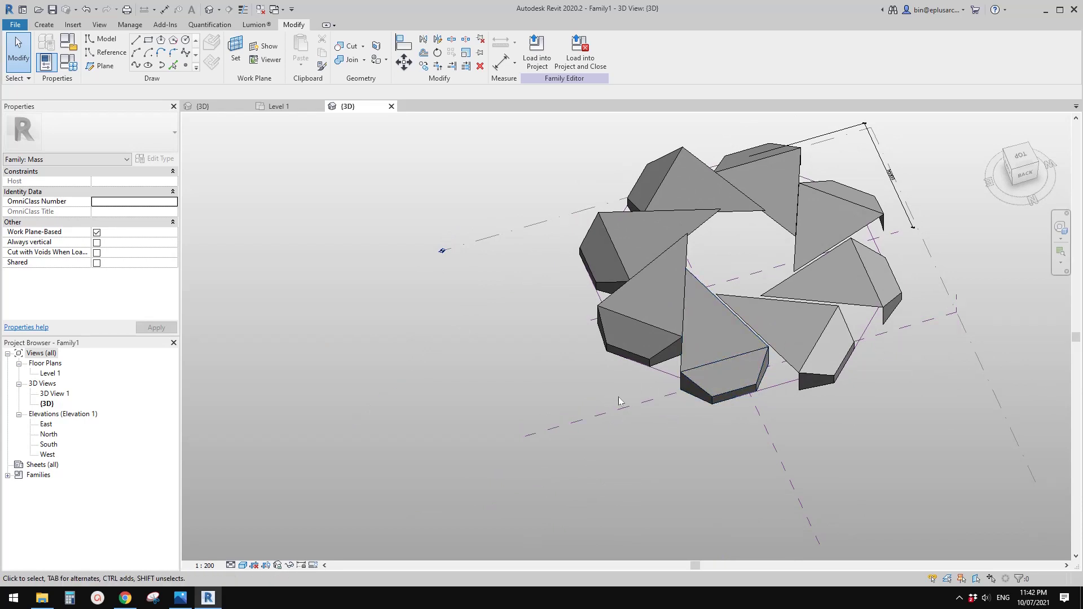
middle_click_drag(744, 376, 740, 377, "shift")
scroll(746, 372, "up", 2)
middle_click_drag(751, 310, 756, 323, "shift")
key("Tab")
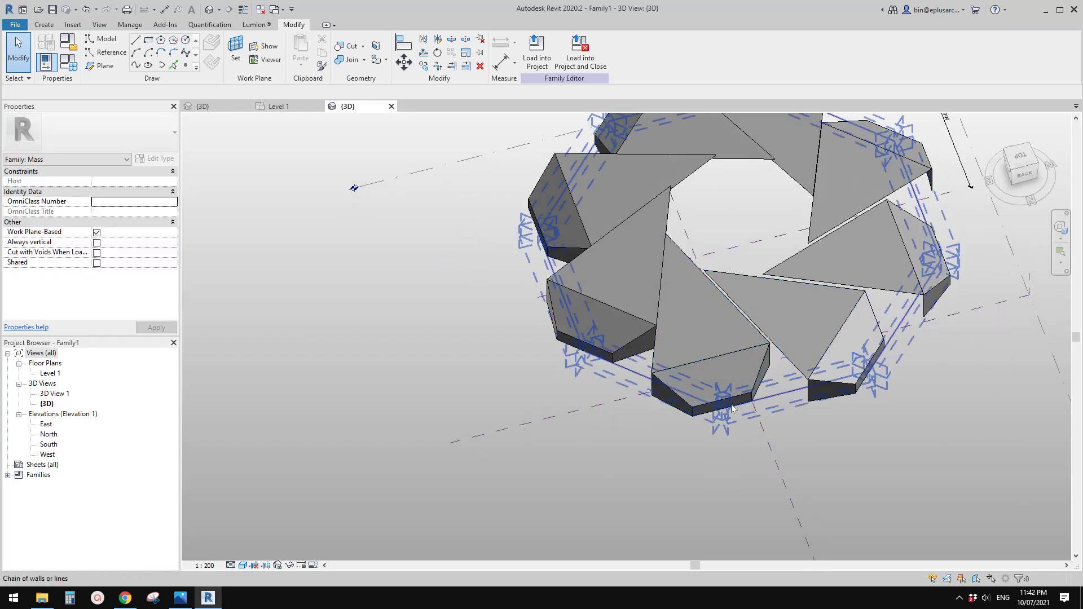
left_click(61, 64)
left_click(264, 191)
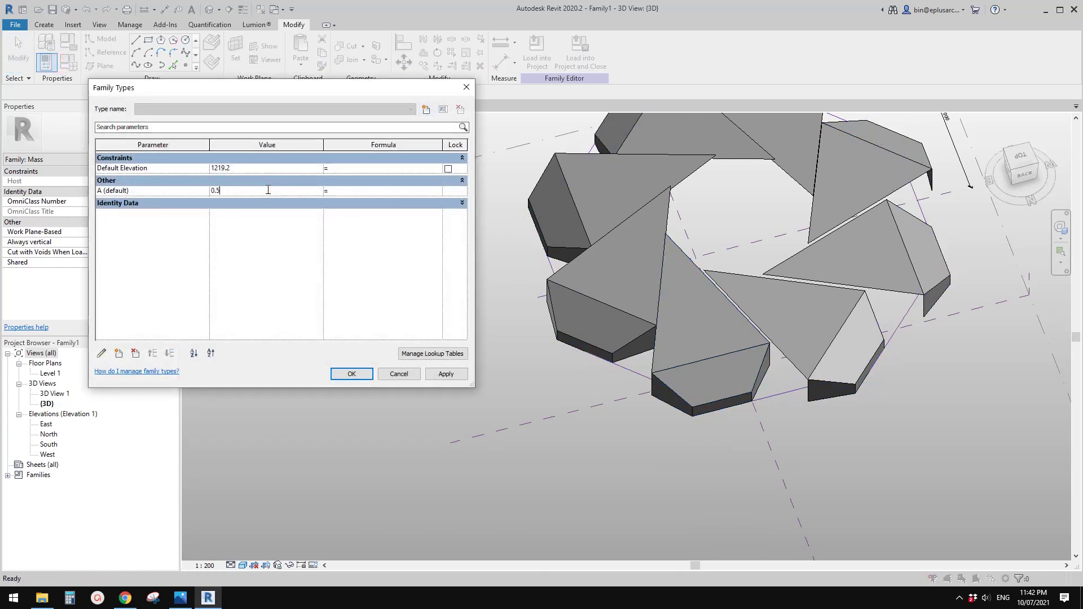
left_click(446, 375)
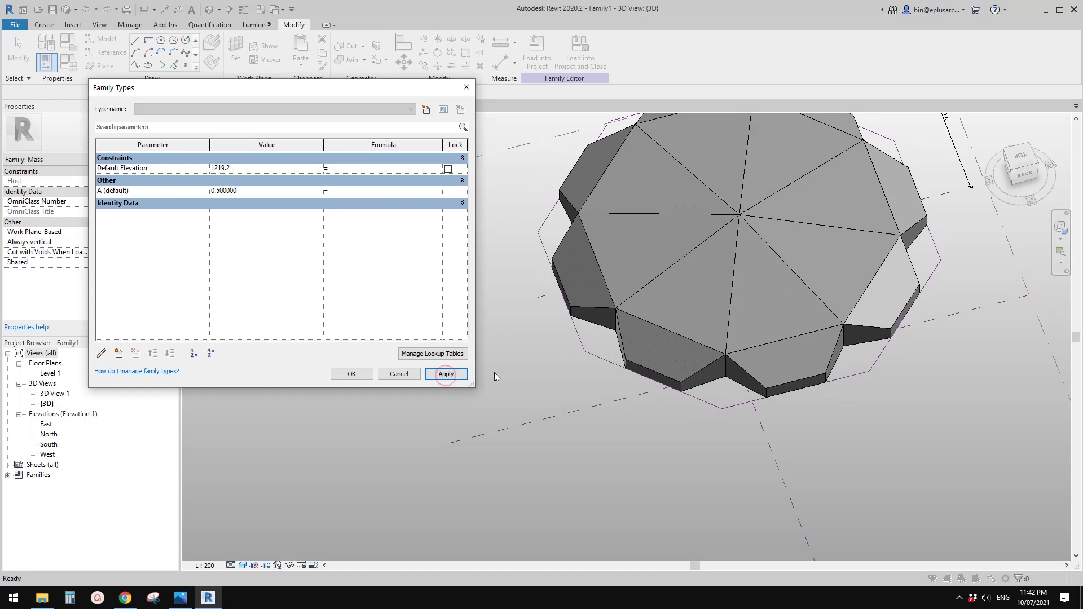
left_click(351, 374)
Select the octagon's whole chain of reference lines and temporarily isolate it in the 3D view
middle_click_drag(642, 337, 822, 322)
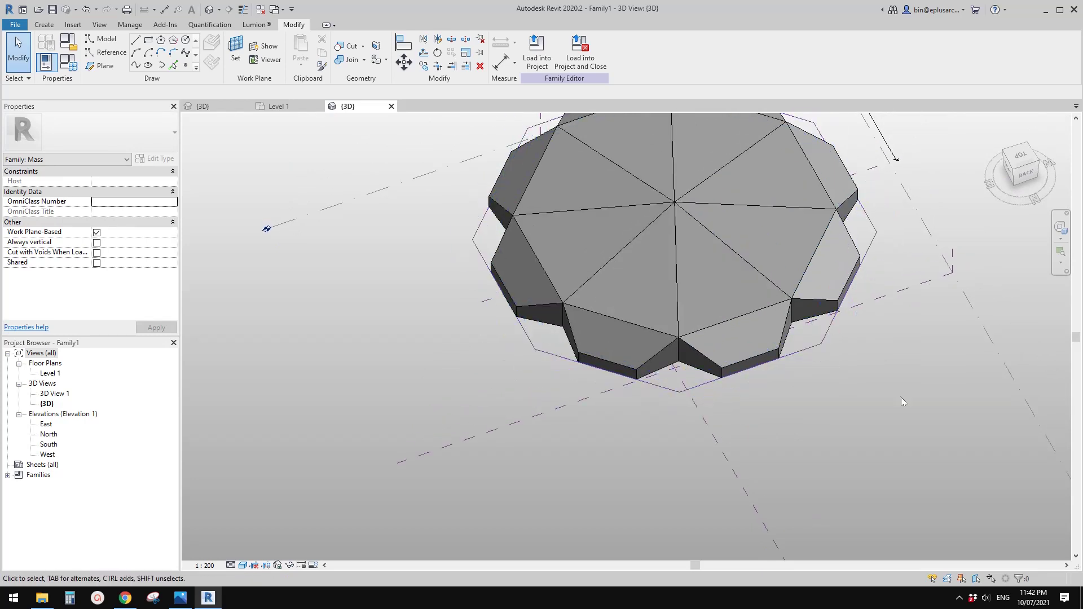
left_click(803, 356)
middle_click_drag(790, 314, 774, 334)
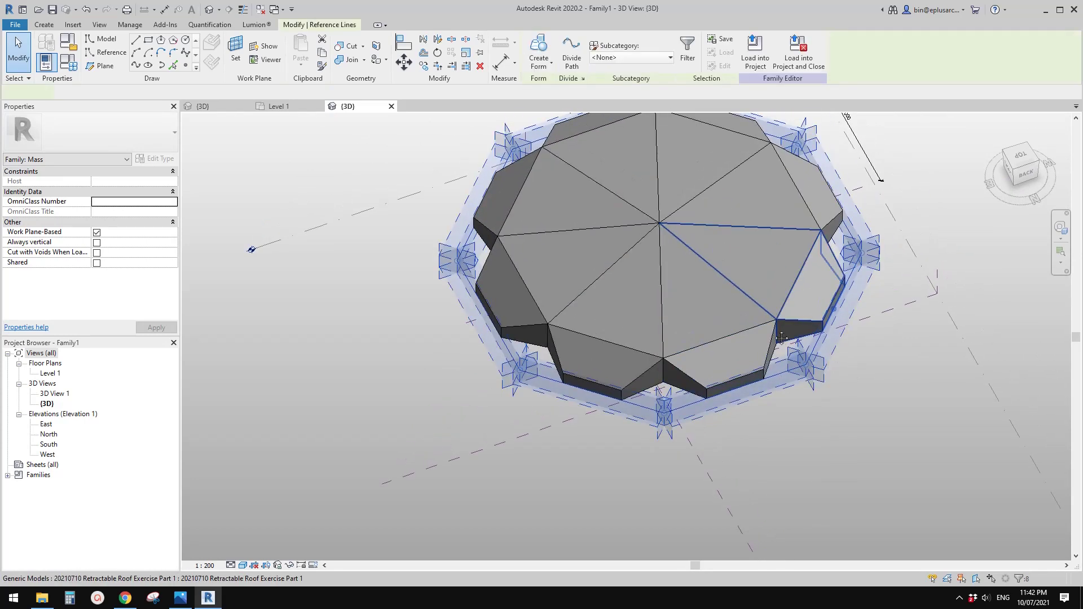
key("i")
key("Escape")
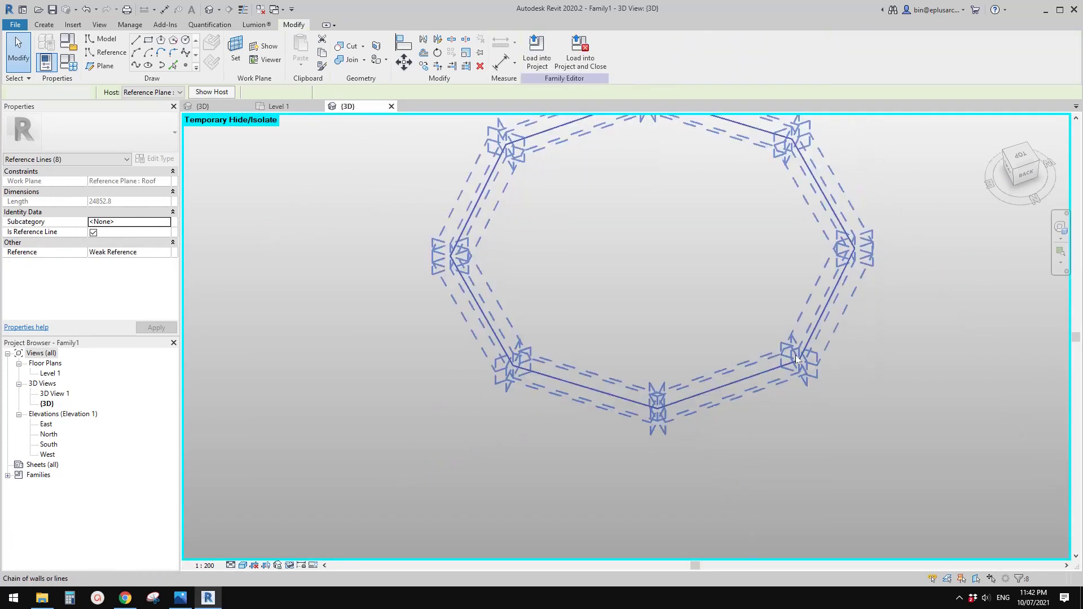
Examine the isolated octagon's connected chain of reference lines from several angles
middle_click_drag(730, 385, 727, 351, "shift")
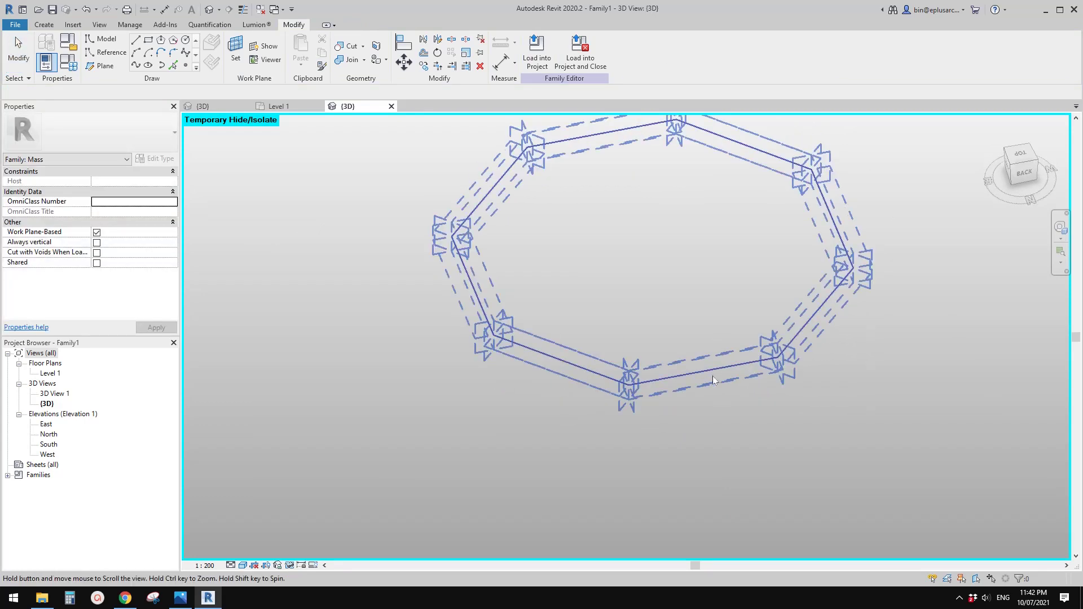
key("Tab")
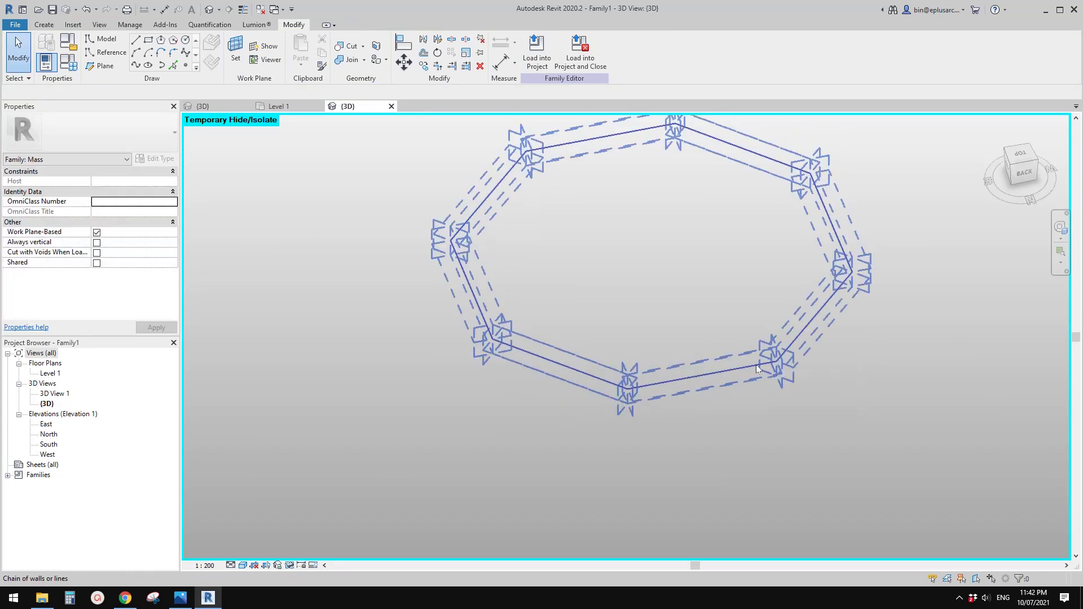
middle_click_drag(711, 374, 710, 375)
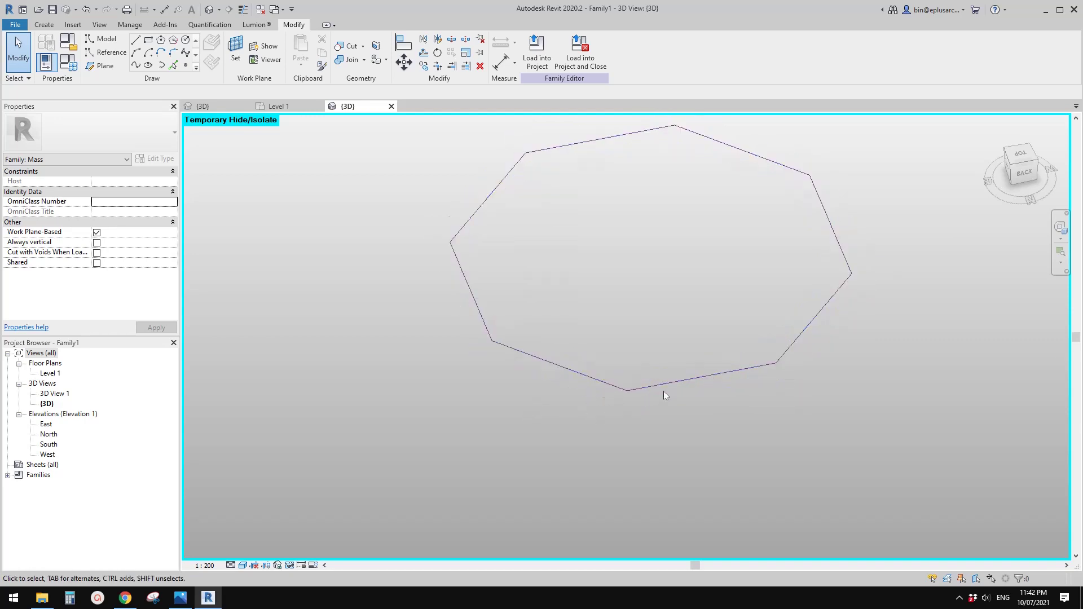
scroll(548, 401, "down", 1)
middle_click_drag(604, 393, 660, 371)
key("Escape")
key("Tab")
left_click(719, 349)
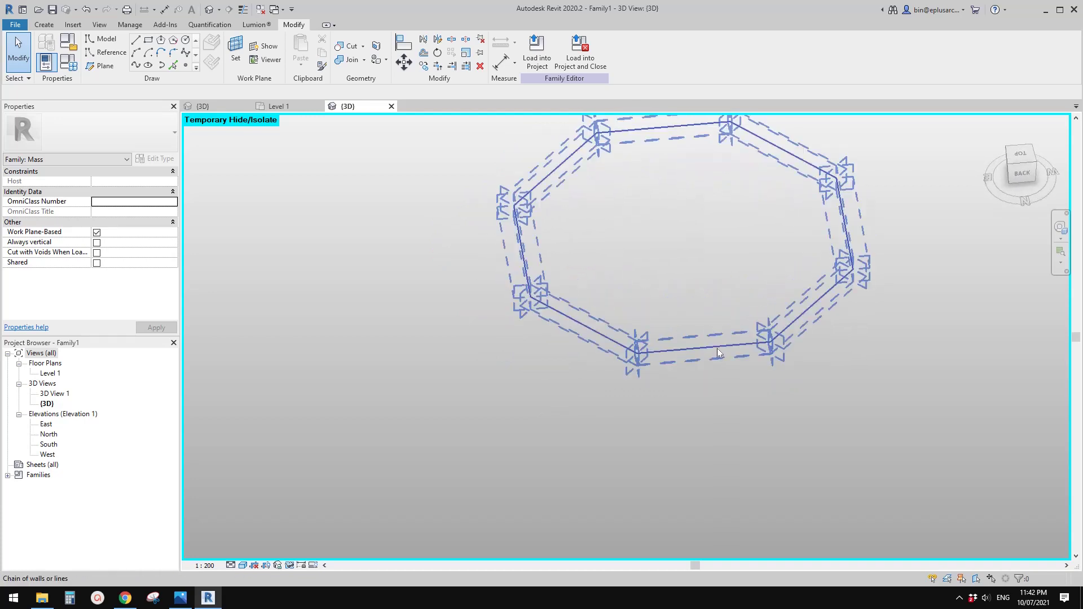
scroll(719, 355, "down", 1)
key("Escape")
key("Tab")
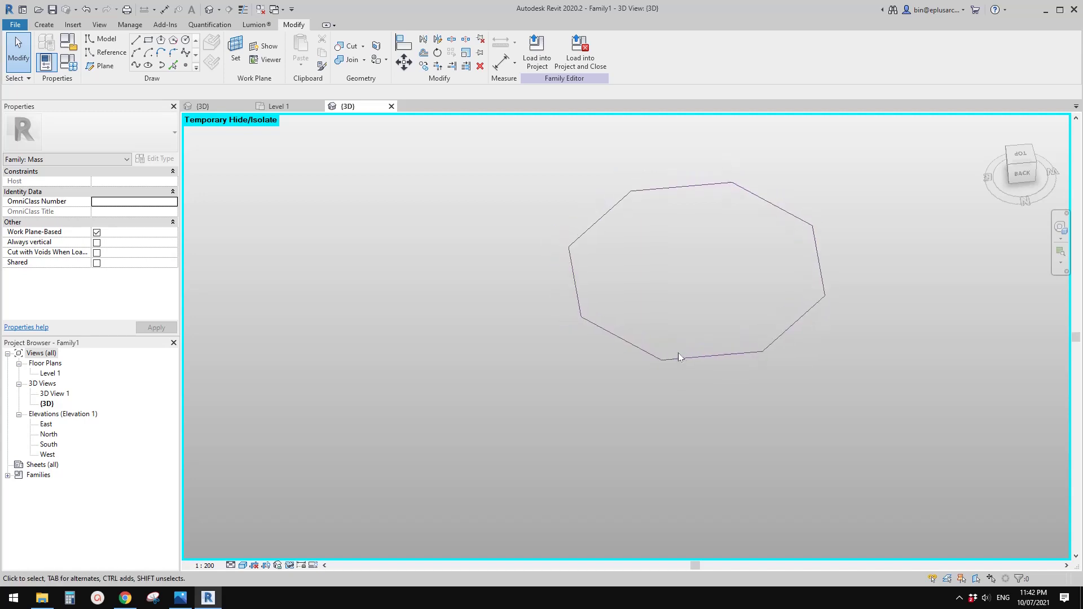
key("Tab")
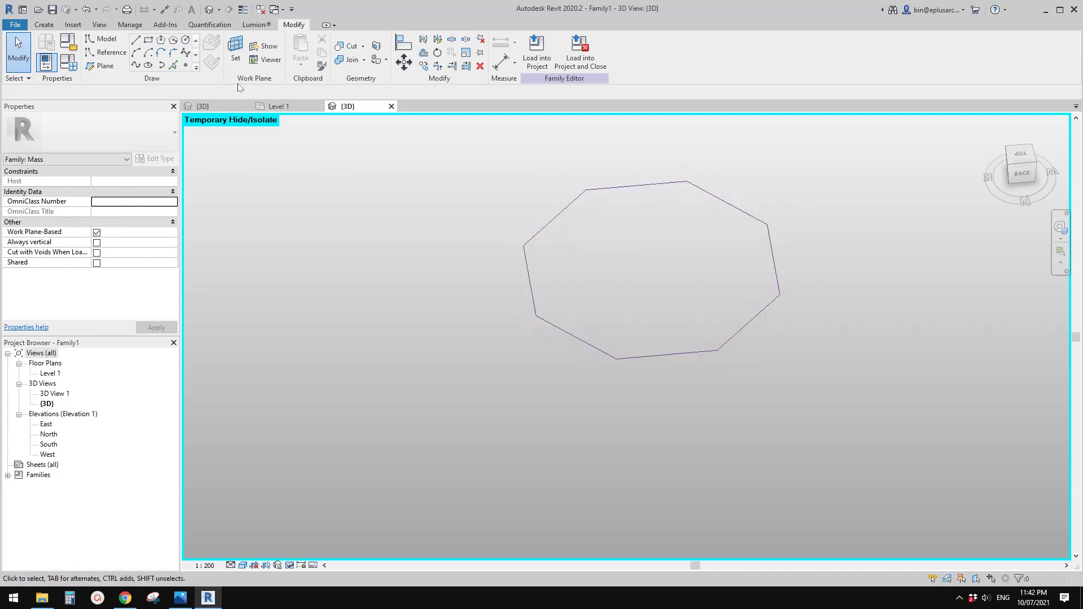
middle_click_drag(556, 289, 530, 293)
key("Tab")
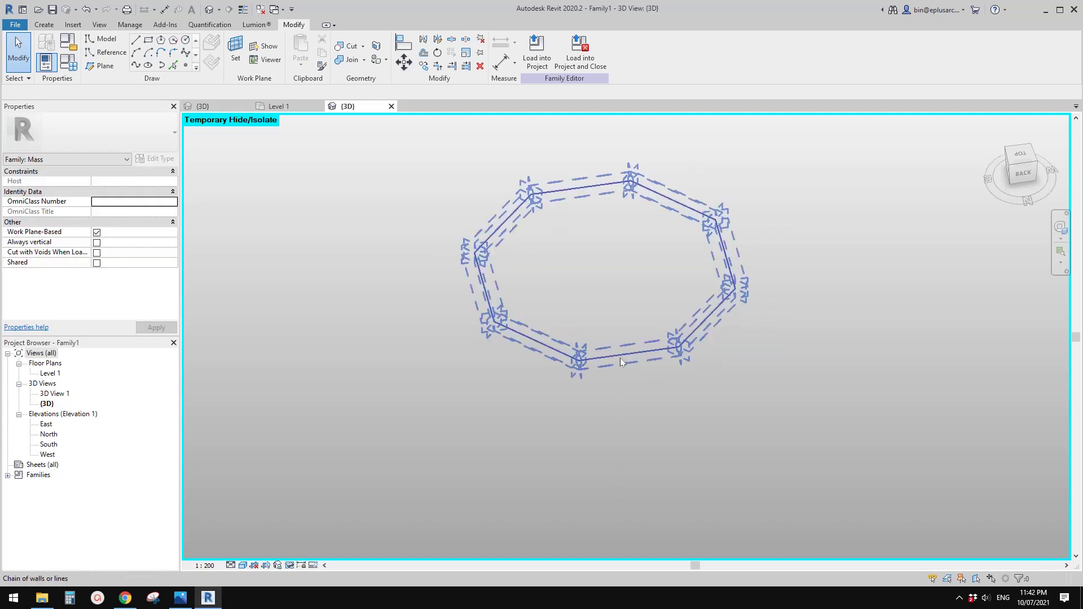
On the Roof reference plane, draw a reference line from the midpoint of the octagon's near side along that side and past its corner
left_click(105, 54)
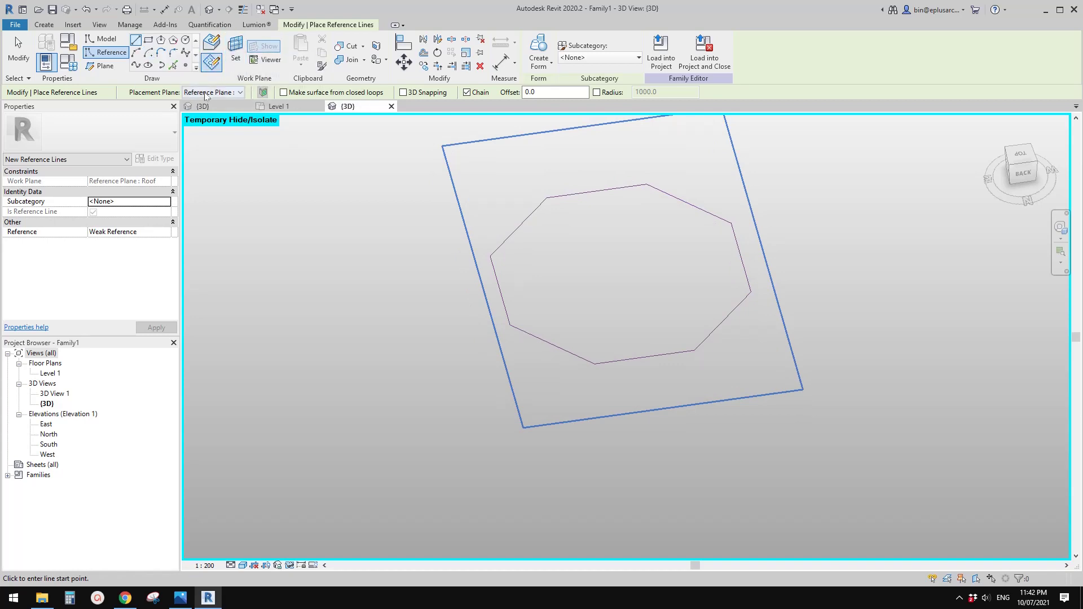
left_click(223, 93)
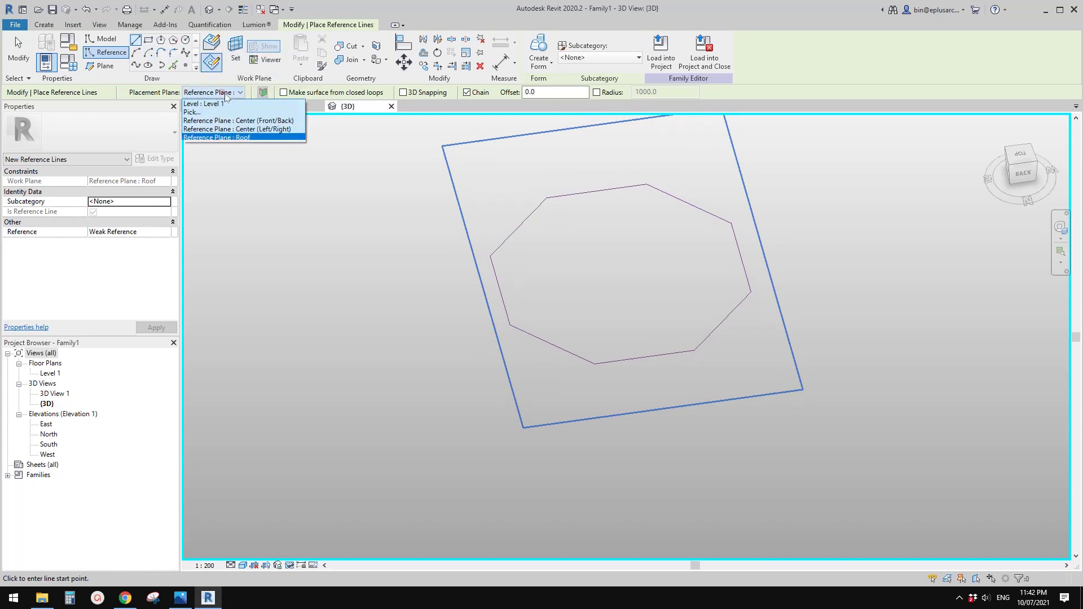
left_click(243, 138)
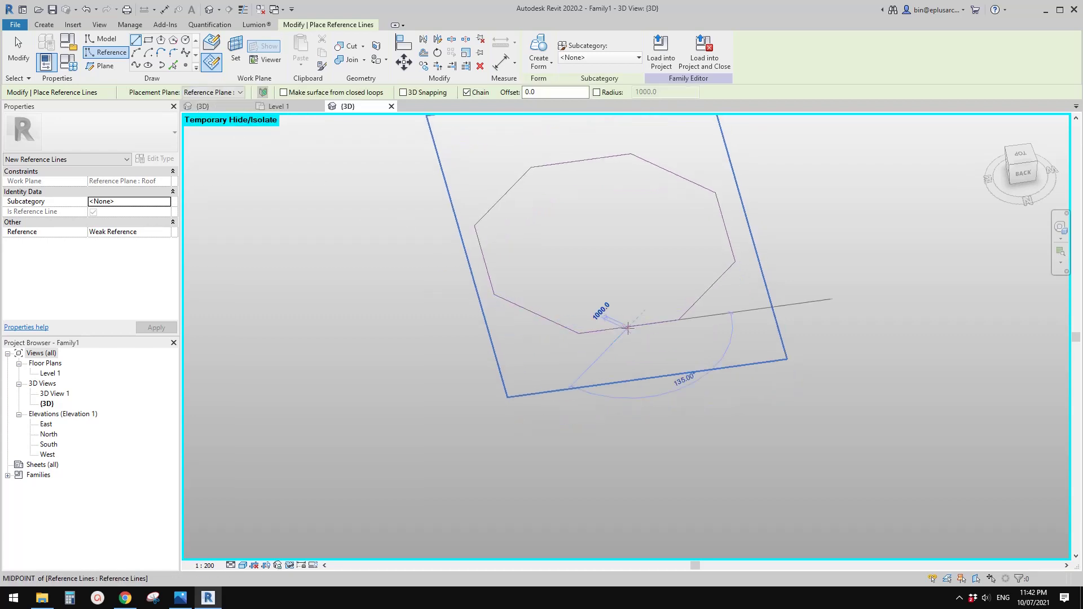
left_click(628, 328)
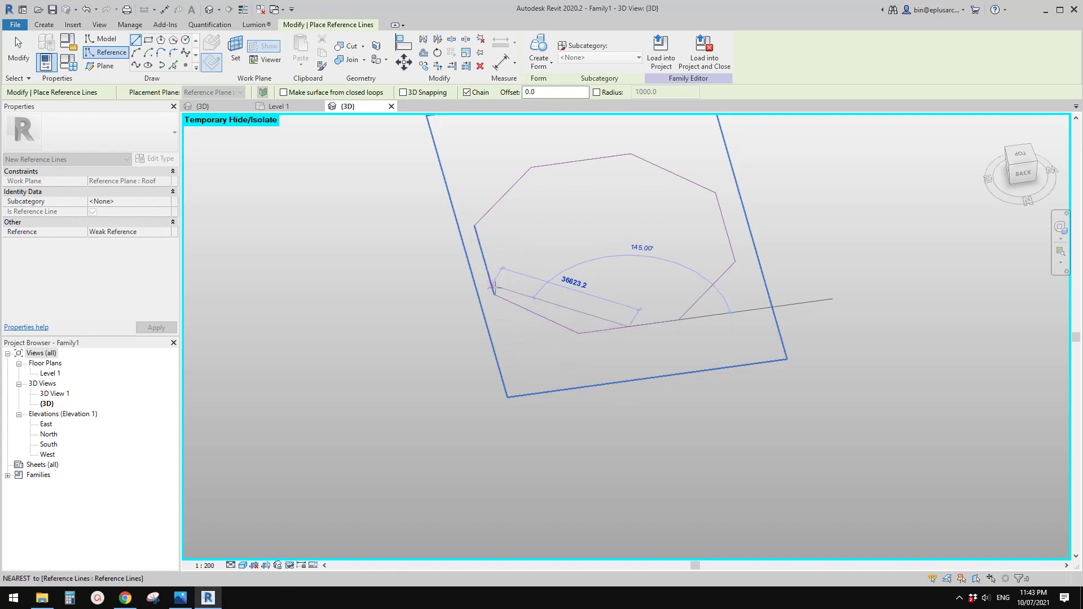
left_click(508, 342)
key("Escape")
Draw reference lines from the midpoints of the next two octagon sides clockwise, each running along its side and past the corner
left_click(534, 312)
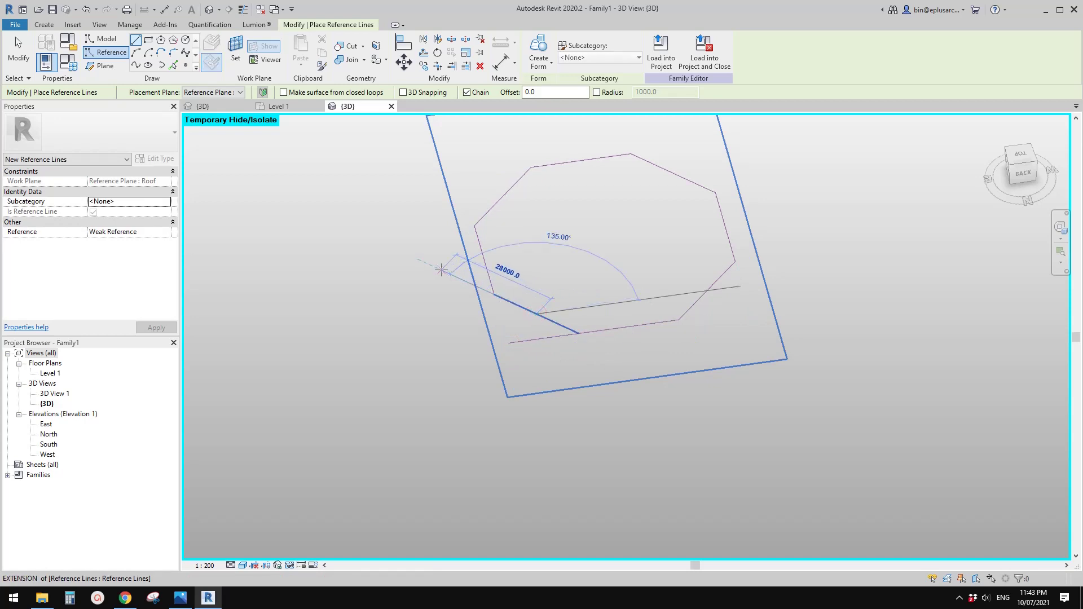
left_click(436, 268)
key("Escape")
left_click(484, 261)
left_click(463, 177)
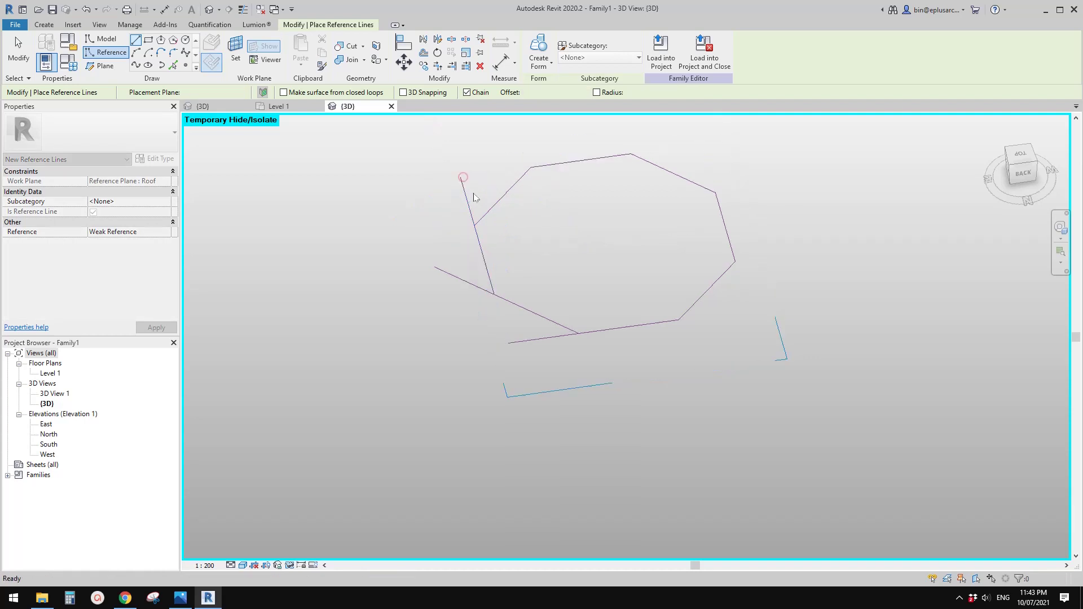
Continue clockwise with reference lines from the midpoints of the next three octagon sides, each running along its side and past the corner
left_click(504, 195)
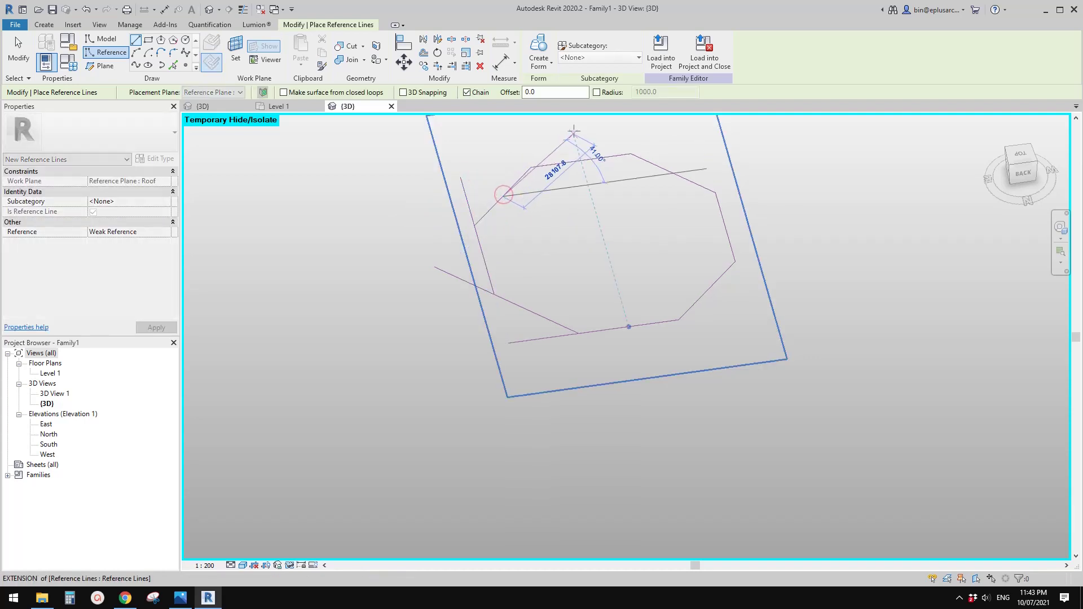
left_click(570, 126)
key("Escape")
left_click(581, 159)
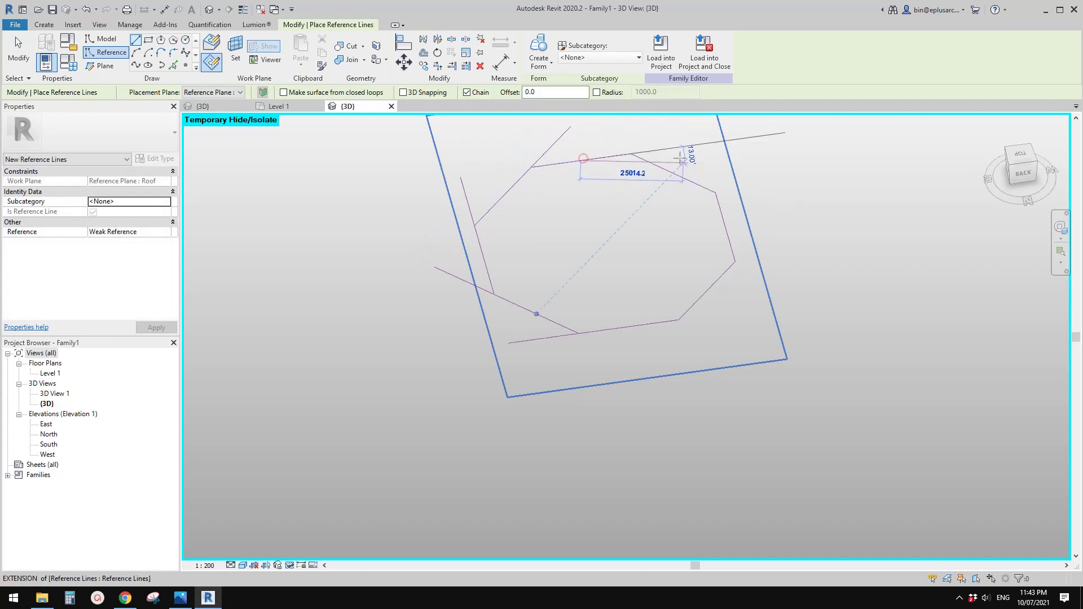
left_click(675, 174)
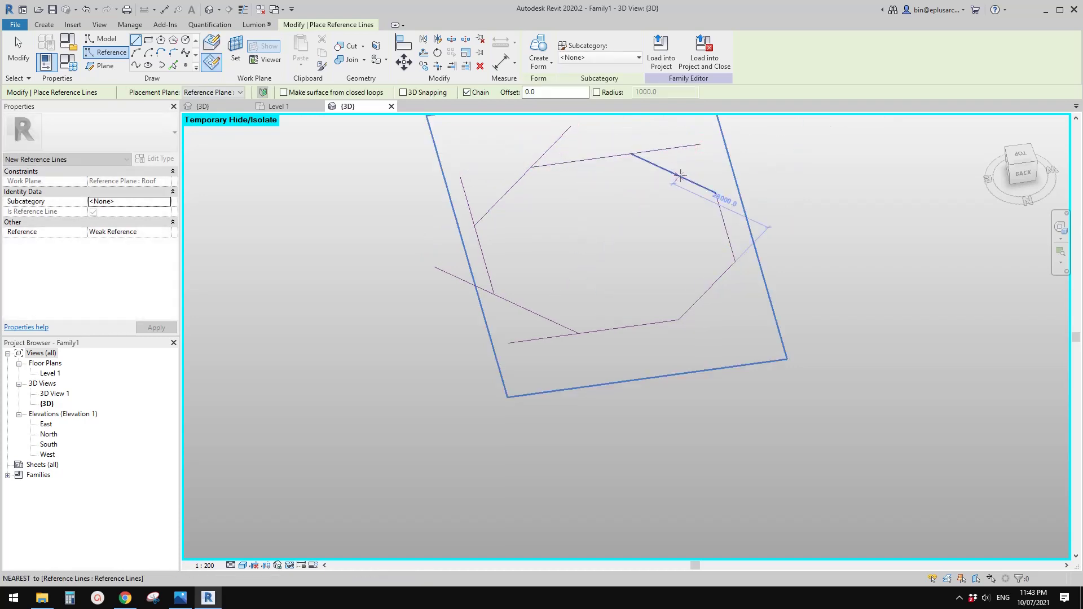
left_click(775, 220)
key("Escape")
Draw 30000 mm reference lines from the midpoints of the last two octagon sides, each along its side and past the corner
left_click(725, 227)
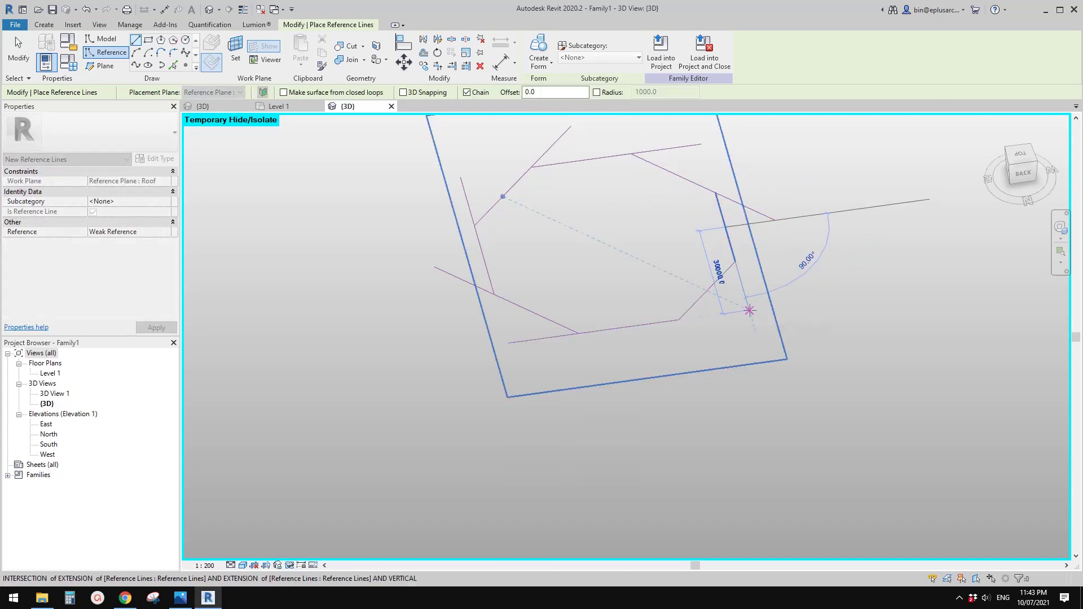
left_click(749, 311)
key("Escape")
left_click(708, 290)
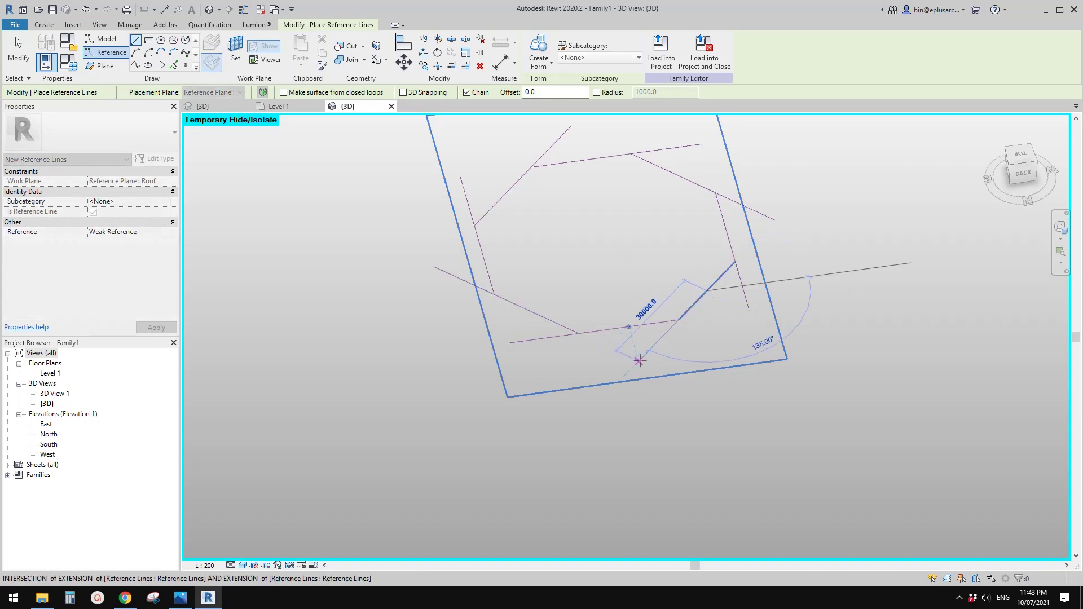
left_click(640, 358)
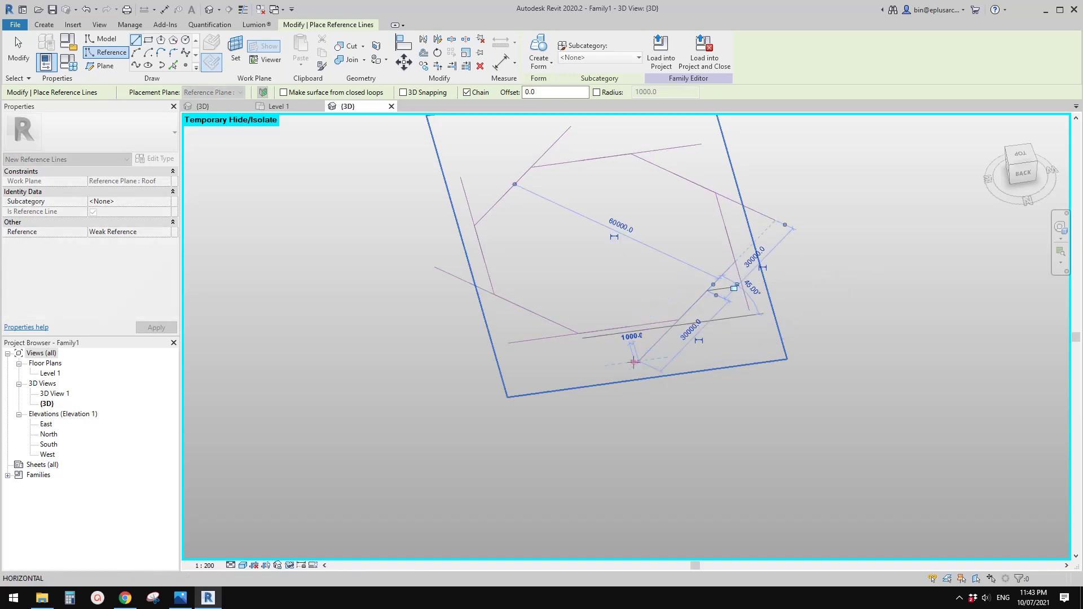
key("Escape")
key("Escape")
Delete the octagon's whole chain of original reference lines and reset the temporary isolation in the 3D view
key("Tab")
left_click(648, 326)
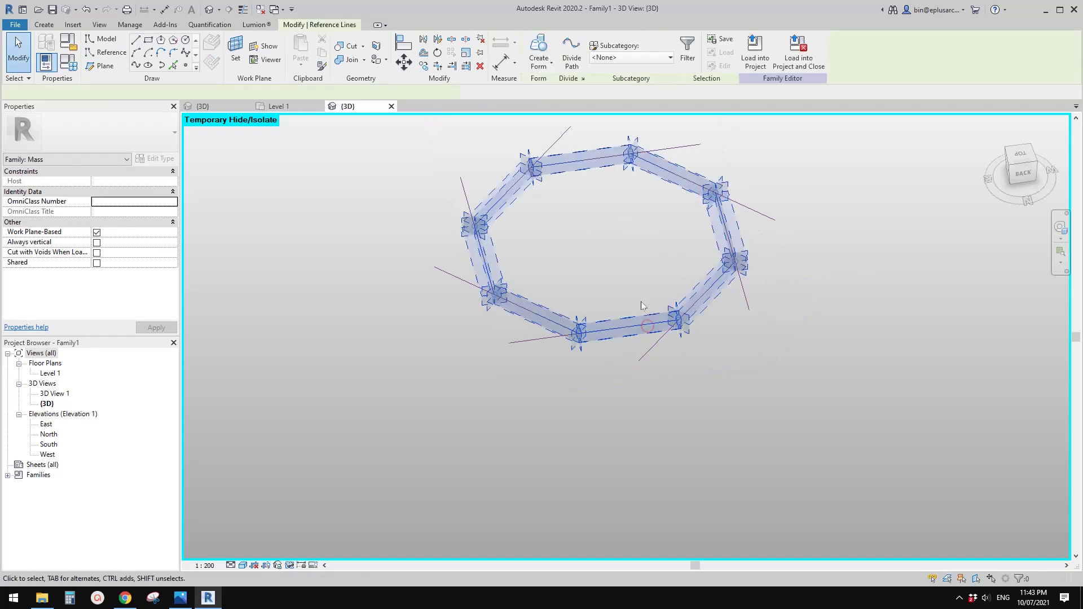
scroll(648, 308, "down", 1)
middle_click_drag(648, 308, 658, 318, "shift")
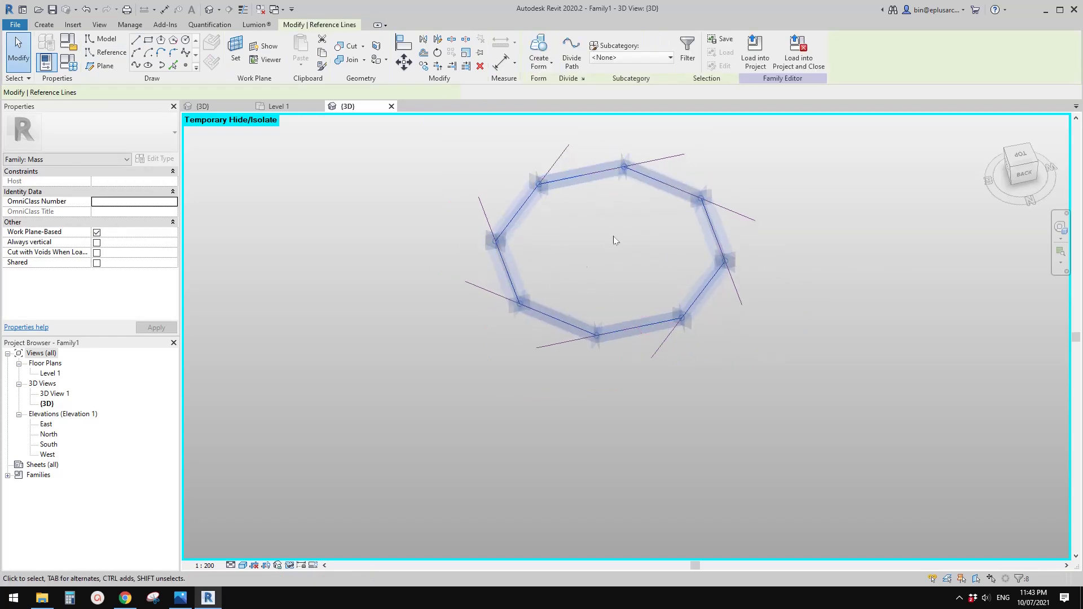
key("Delete")
mouse_move(641, 300)
middle_mouse_down("shift")
mouse_move(786, 194)
mouse_move(718, 115)
mouse_move(717, 276)
mouse_move(818, 245)
mouse_move(600, 305)
mouse_move(646, 365)
mouse_move(650, 320)
middle_mouse_up("shift")
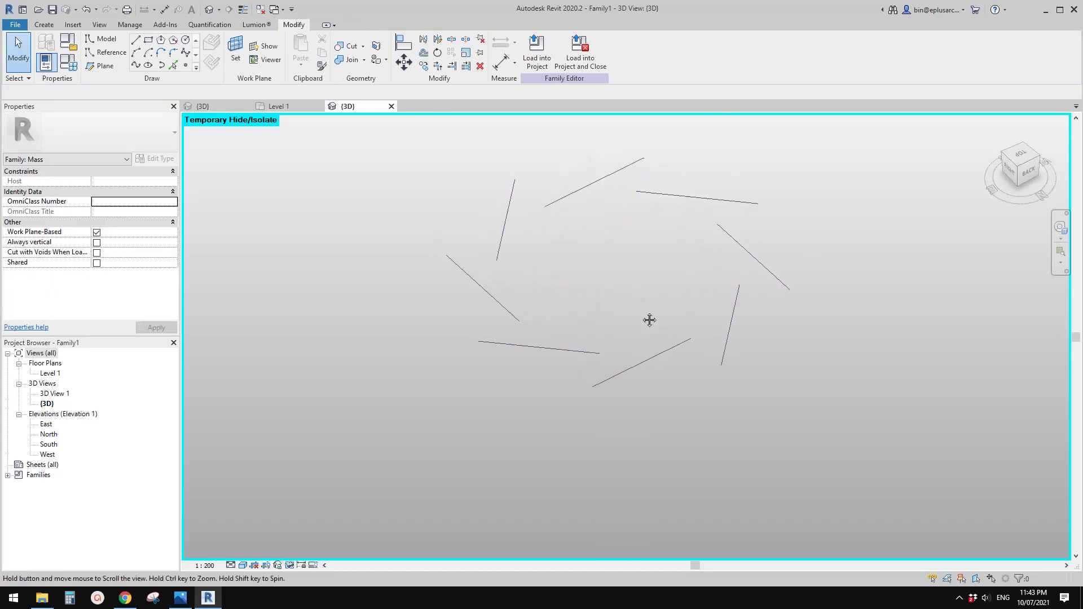
key("r")
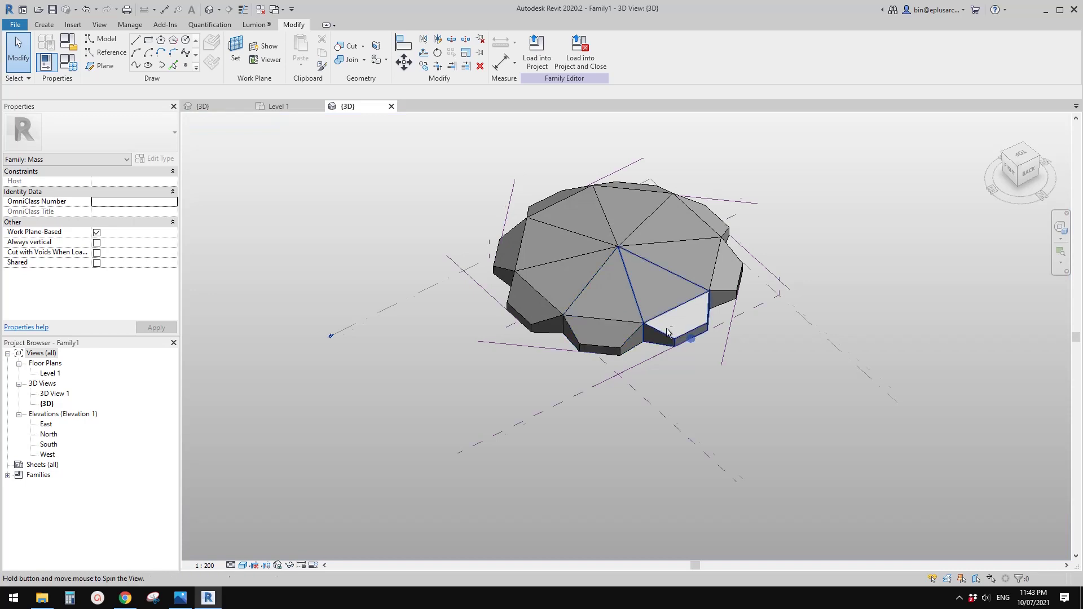
Try to rehost the near panel's adaptive point from the Roof plane onto its extended reference line
scroll(667, 332, "up", 3)
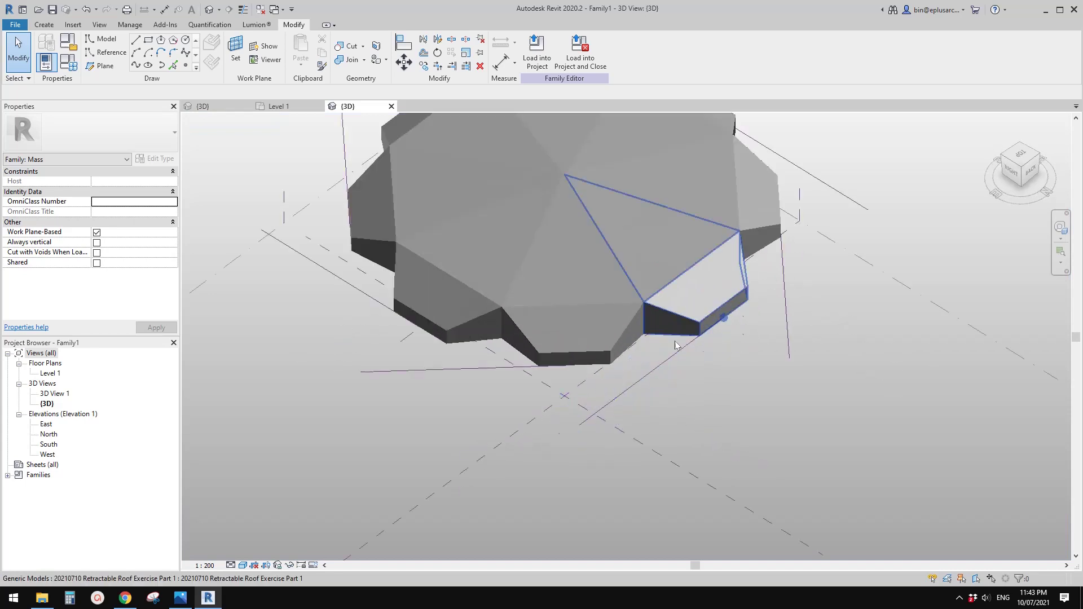
left_click(575, 368)
middle_click_drag(580, 367, 611, 344)
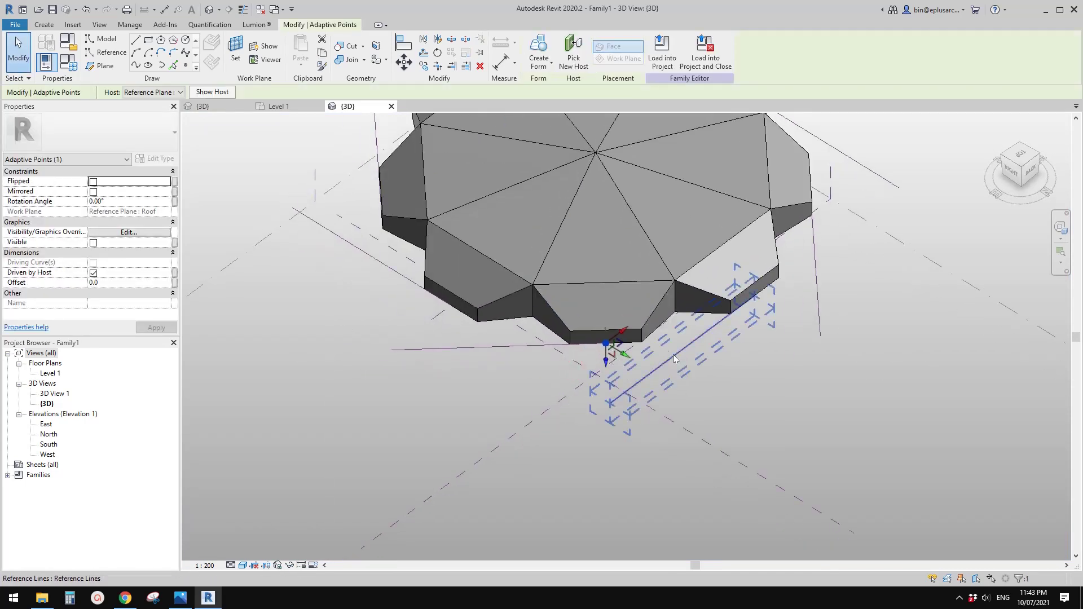
left_click(568, 307)
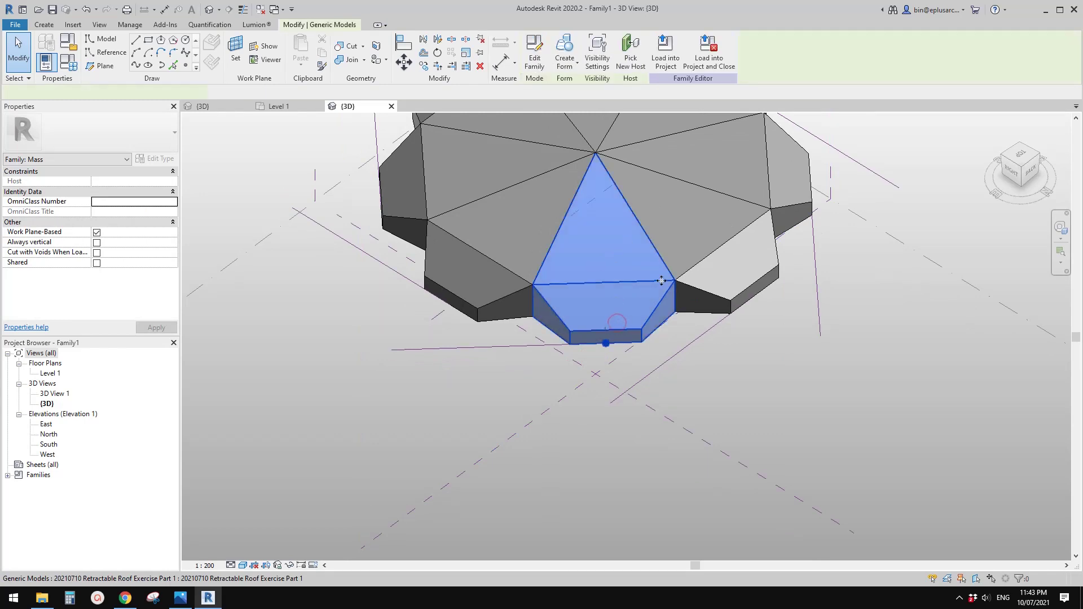
middle_click_drag(623, 293, 632, 297)
key("Escape")
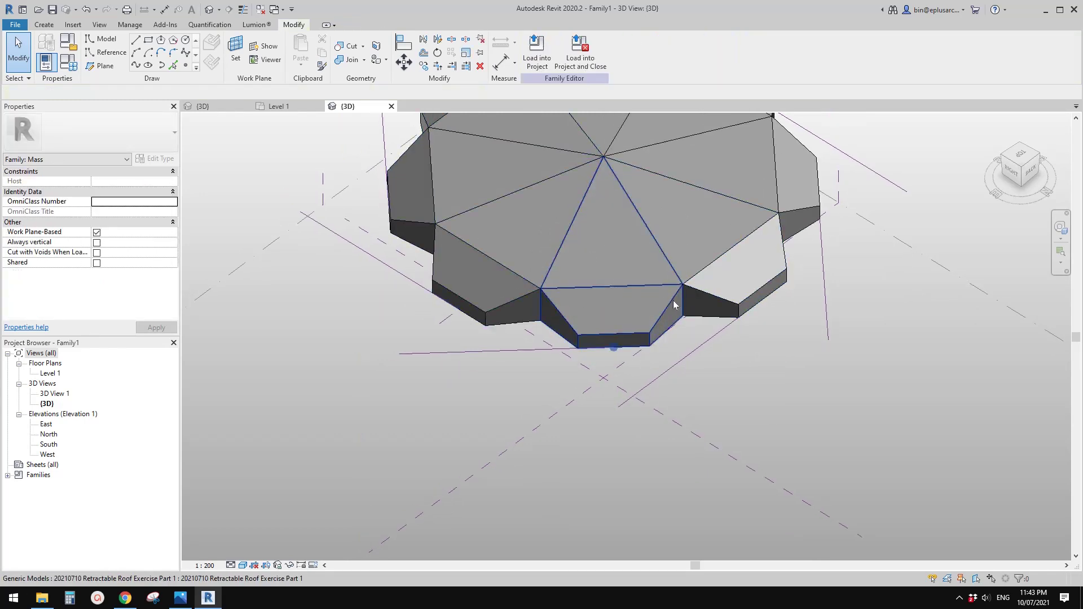
left_click(614, 351)
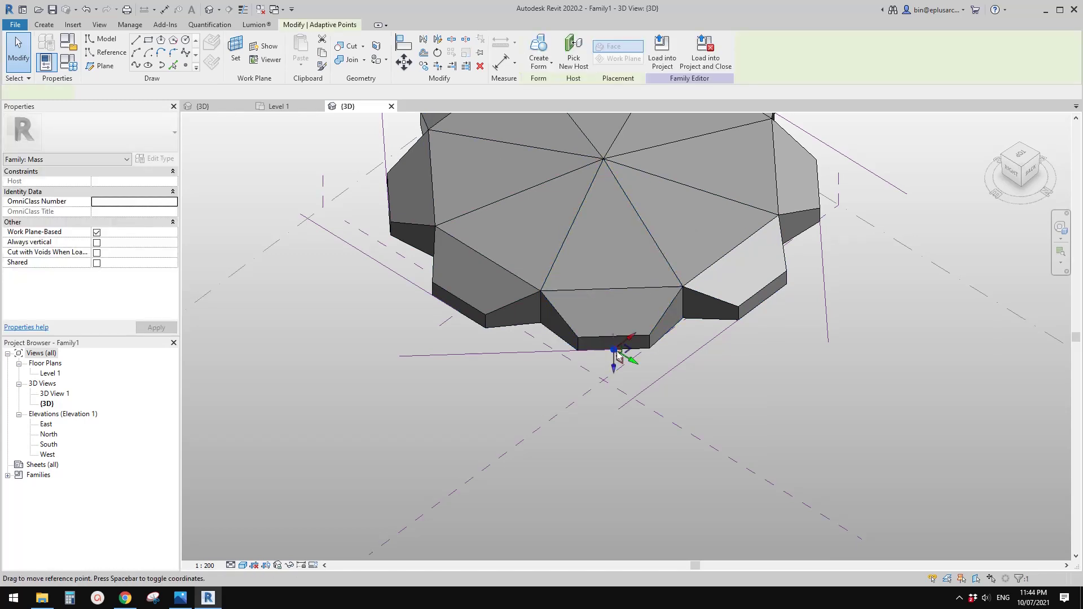
left_click(575, 61)
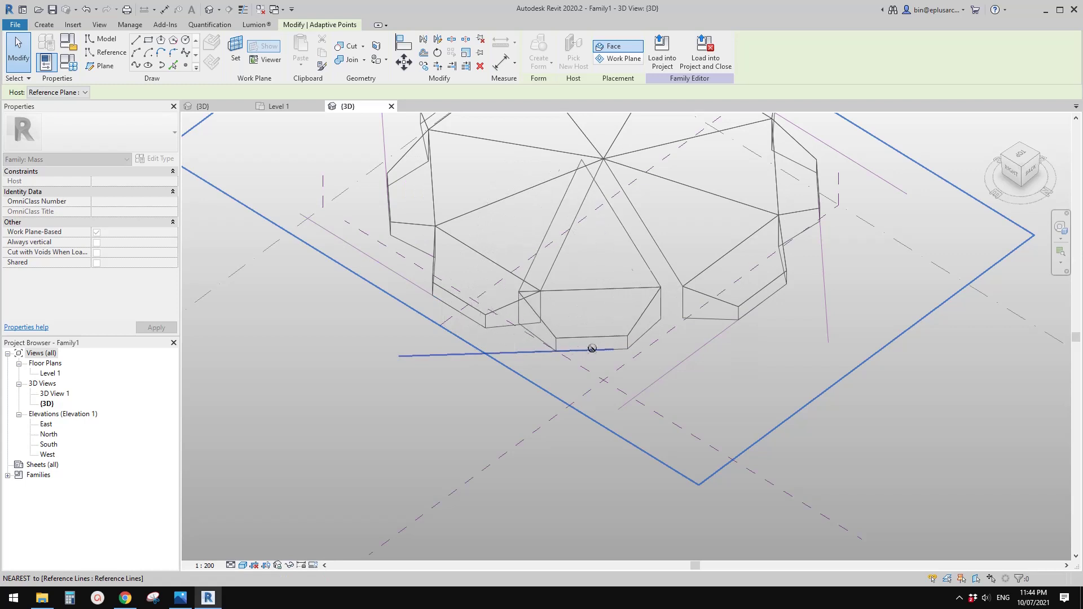
left_click(592, 350)
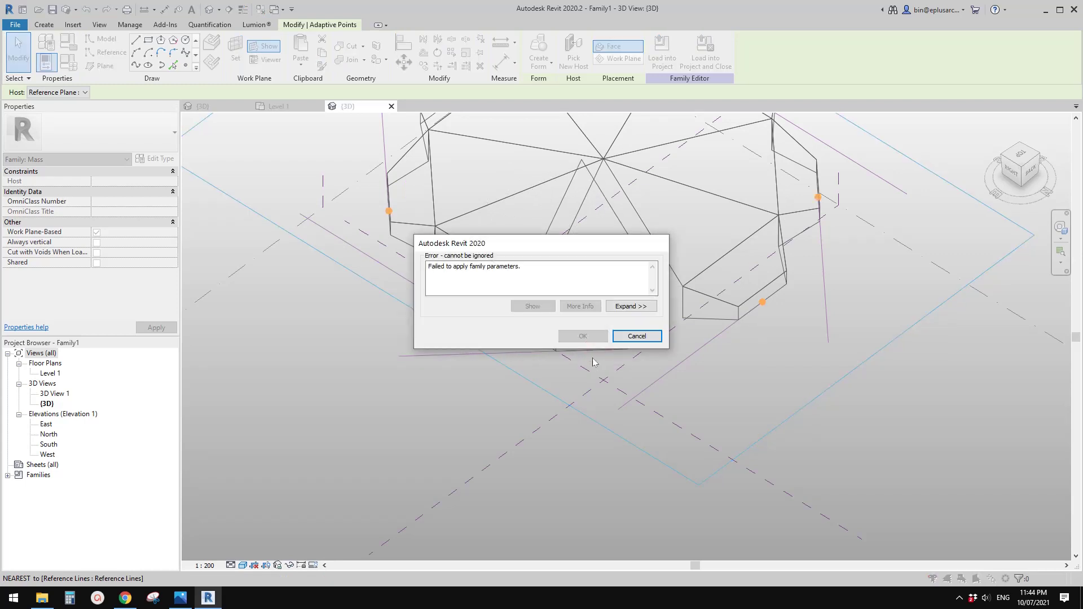
left_click(638, 337)
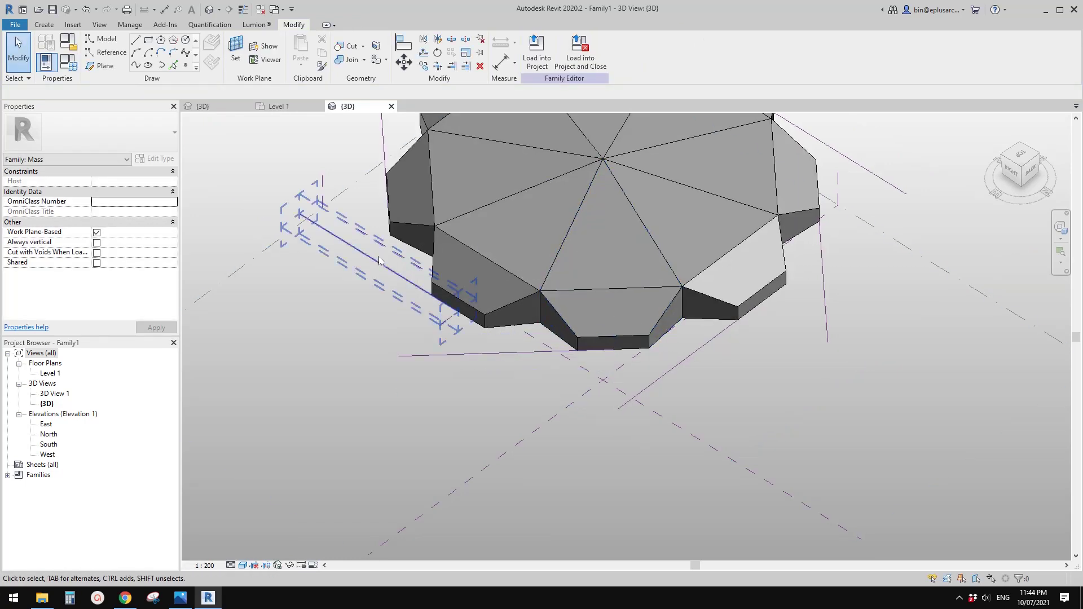
Try again to rehost the near panel's adaptive point, picking a spot farther along the same reference line
scroll(576, 296, "down", 2)
scroll(576, 297, "up", 1)
scroll(599, 316, "down", 2)
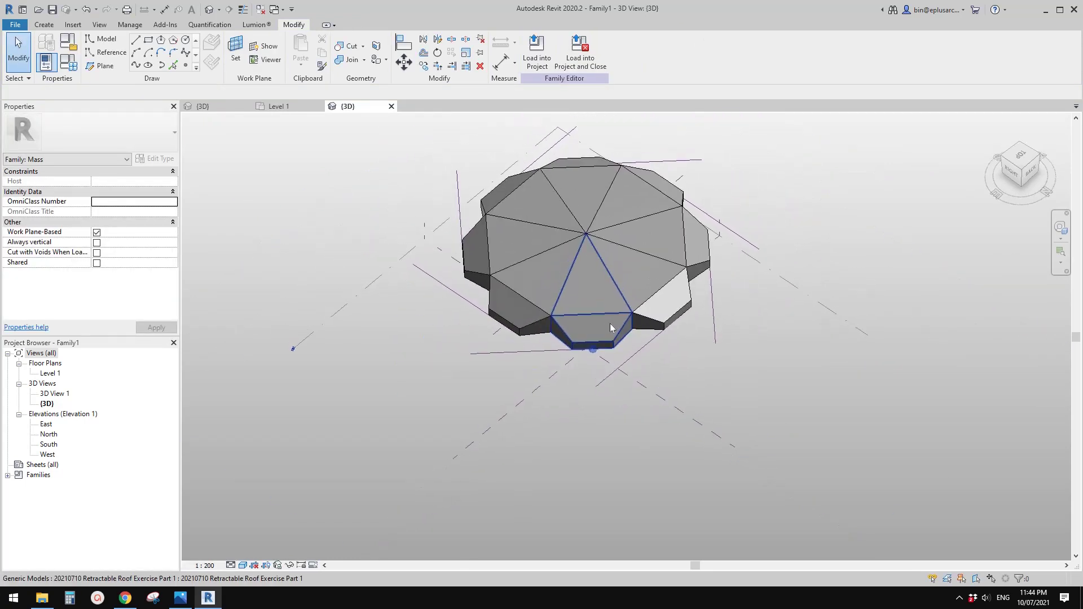
left_click(609, 332)
scroll(602, 342, "up", 2)
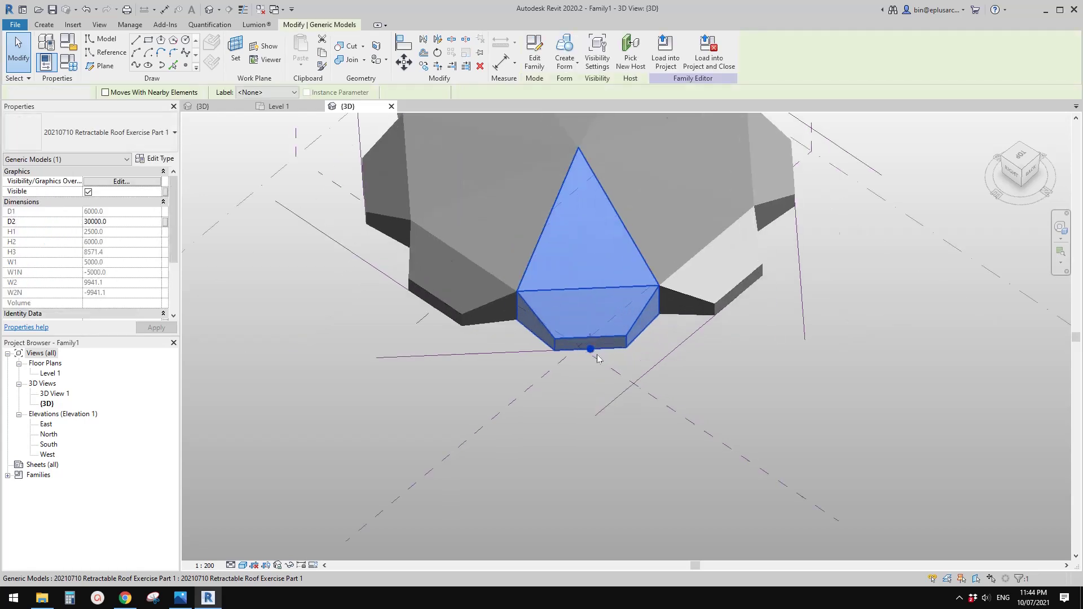
key("Escape")
left_click(591, 350)
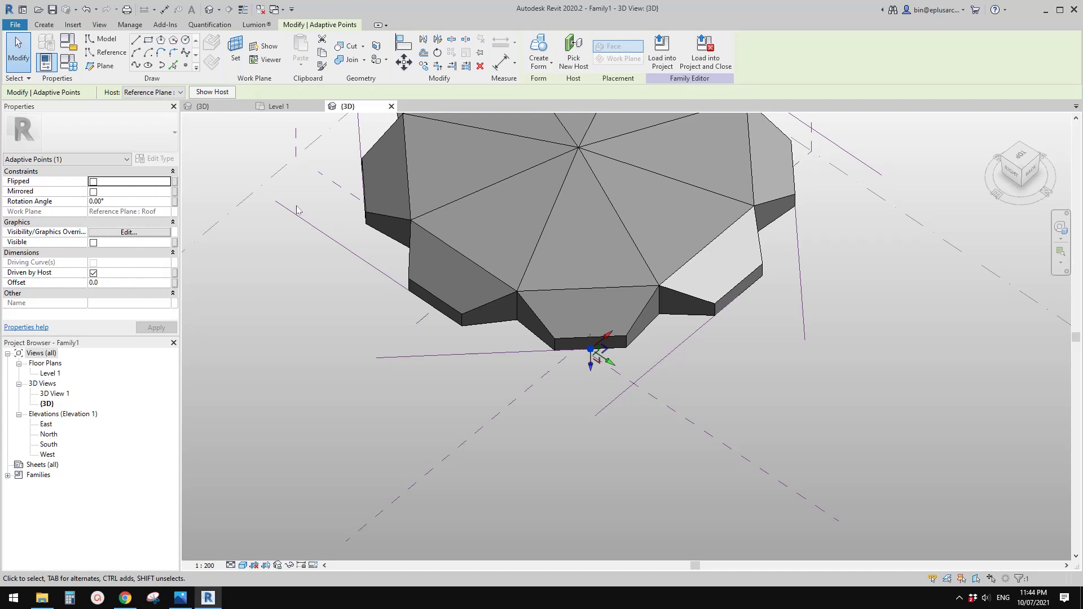
left_click(574, 54)
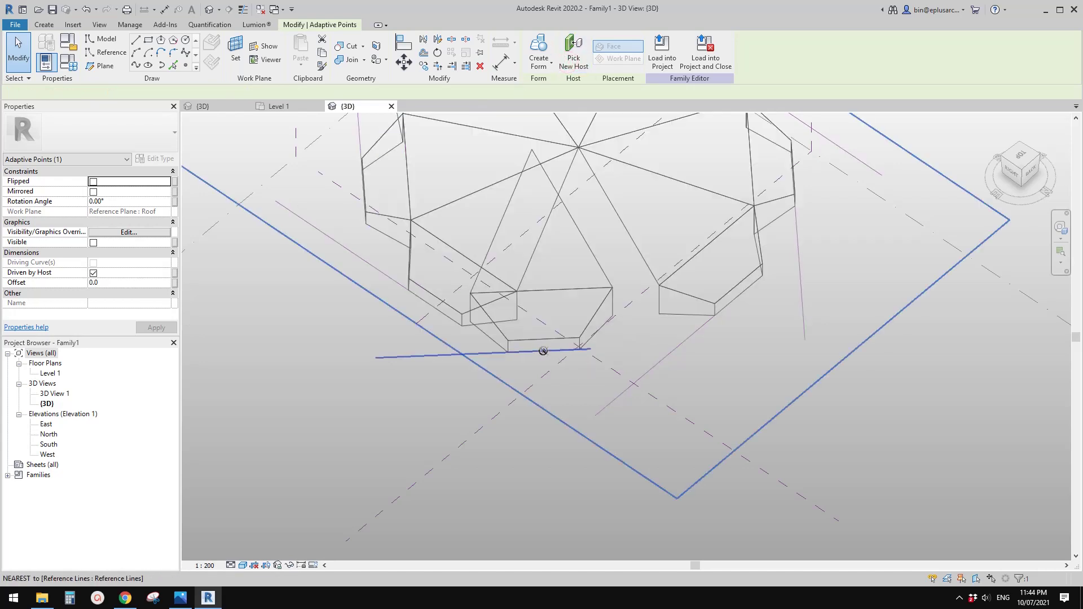
left_click(551, 351)
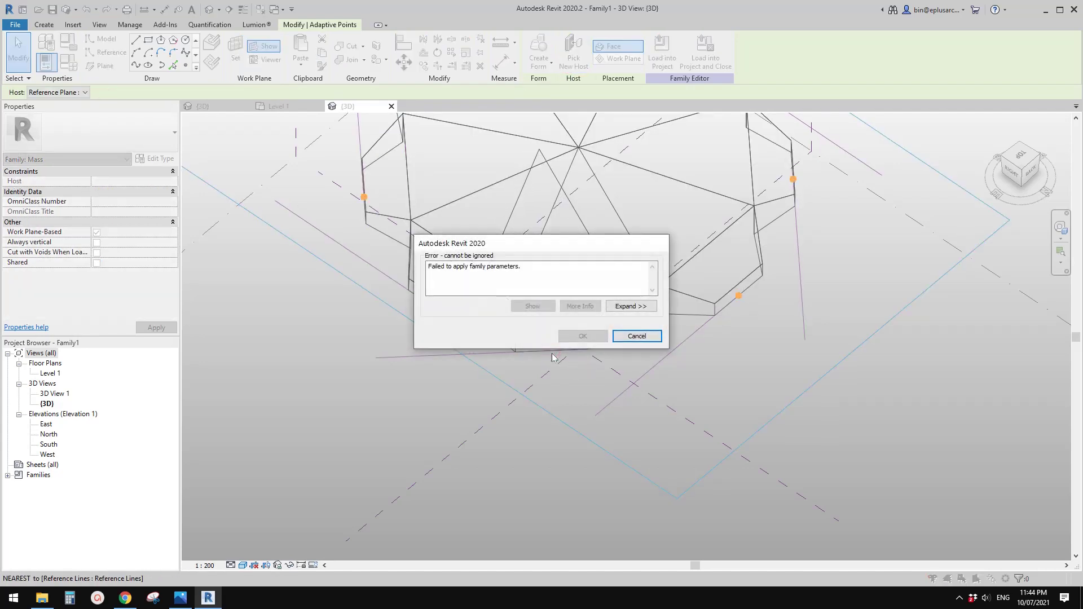
left_click(625, 336)
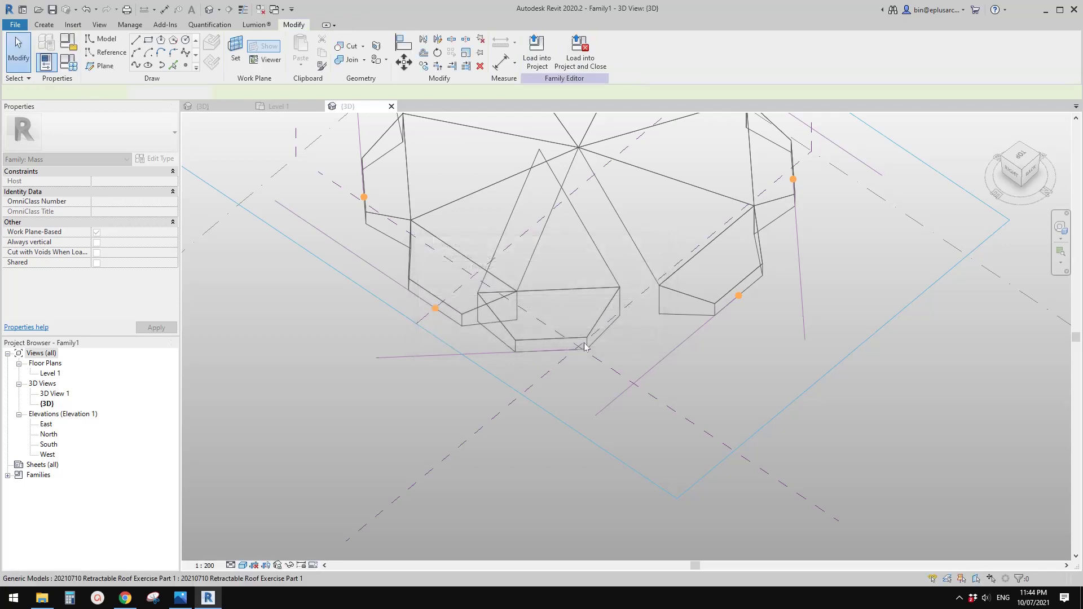
Select all eight roof panels and delete them, keeping the eight reference lines
scroll(616, 337, "down", 3)
scroll(641, 333, "up", 1)
mouse_move(660, 293)
middle_mouse_down("shift")
mouse_move(667, 277)
mouse_move(612, 268)
mouse_move(637, 302)
middle_mouse_up("shift")
left_click(610, 289)
scroll(611, 276, "down", 1)
scroll(621, 277, "up", 2)
left_click(650, 271, "ctrl")
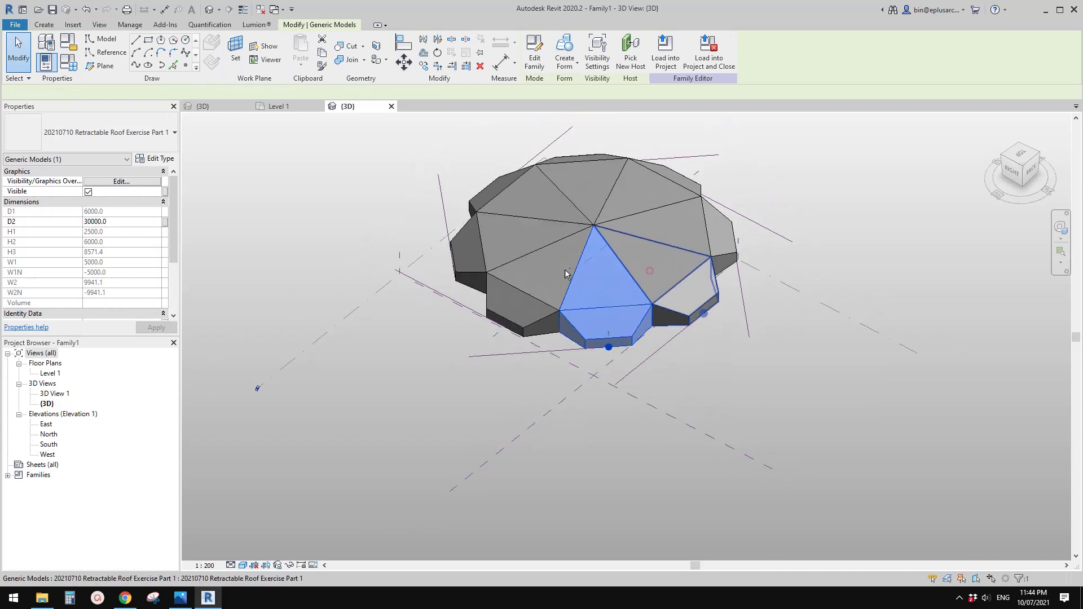
left_click(562, 271, "ctrl")
left_click(533, 234, "ctrl")
left_click(538, 209, "ctrl")
left_click(583, 192, "ctrl")
left_click(634, 193, "ctrl")
left_click(669, 228, "ctrl")
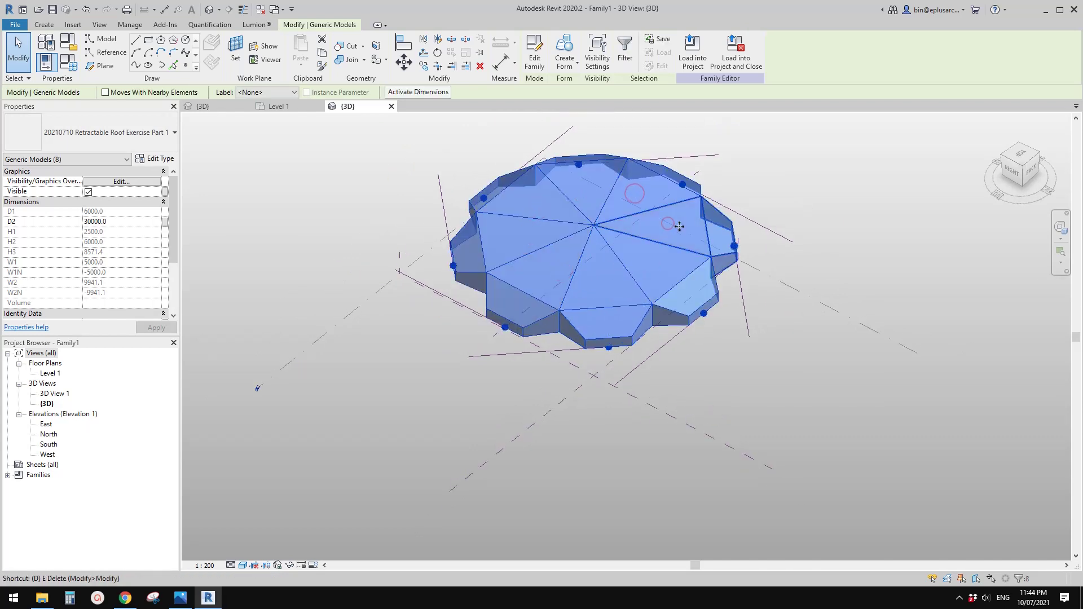
key("Delete")
Place a 20210710 Retractable Roof Exercise Part 1 component on the near reference line using Place on Face
left_click(50, 26)
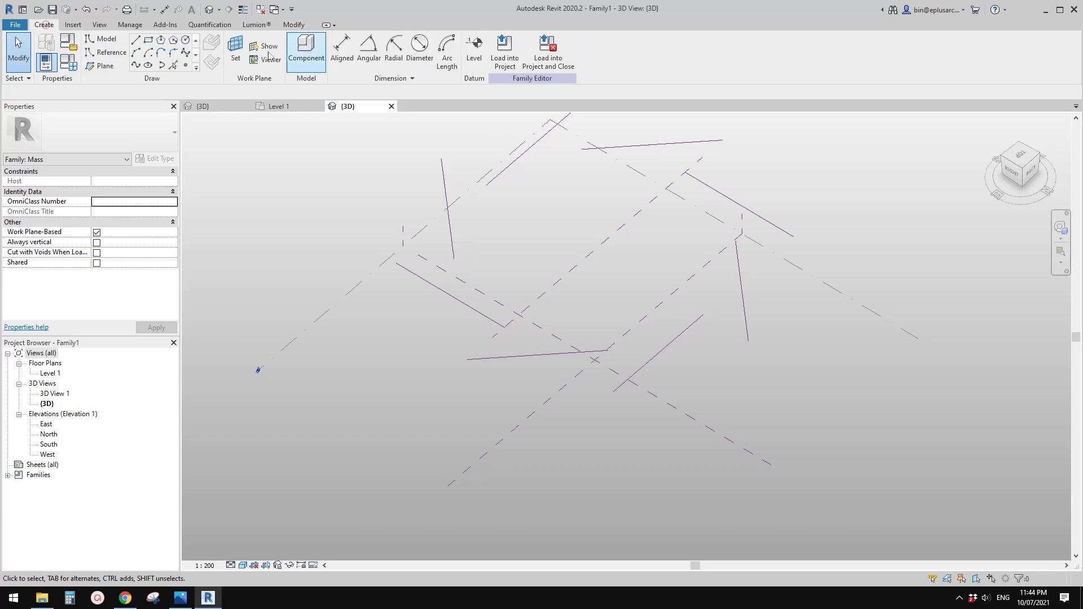
left_click(308, 54)
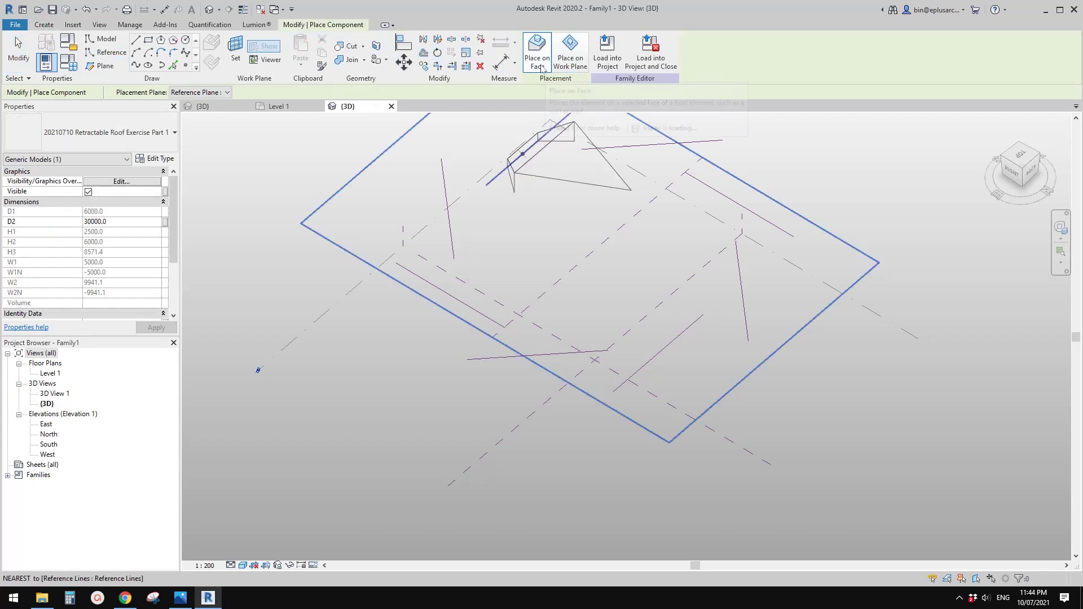
scroll(606, 353, "up", 3)
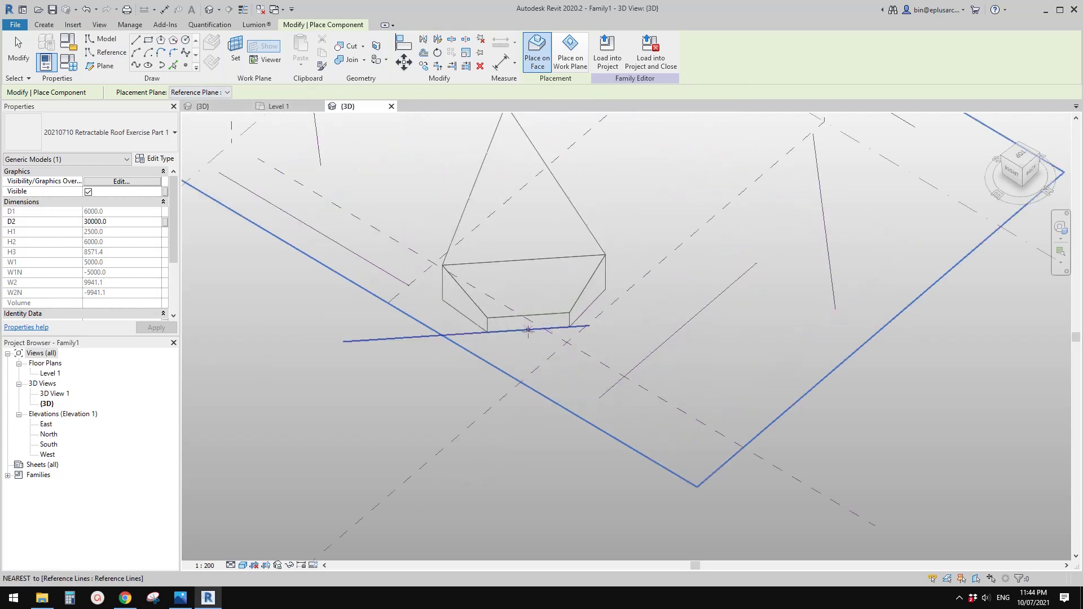
scroll(619, 388, "down", 2)
middle_click_drag(619, 389, 653, 411)
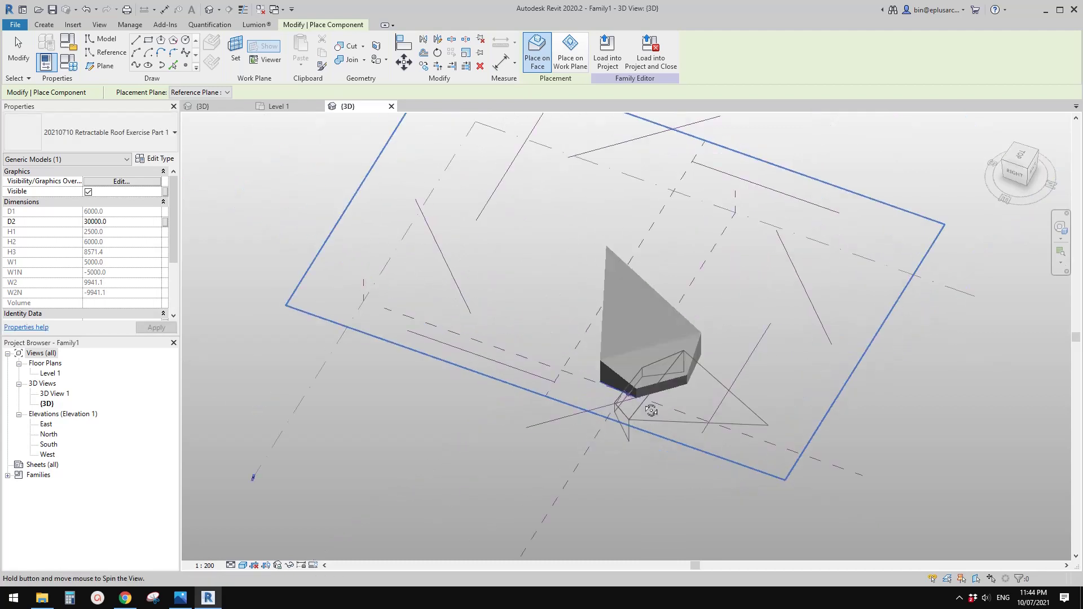
Place the same roof panel component on each of the seven remaining reference lines around the octagon
left_click(525, 373)
left_click(459, 281)
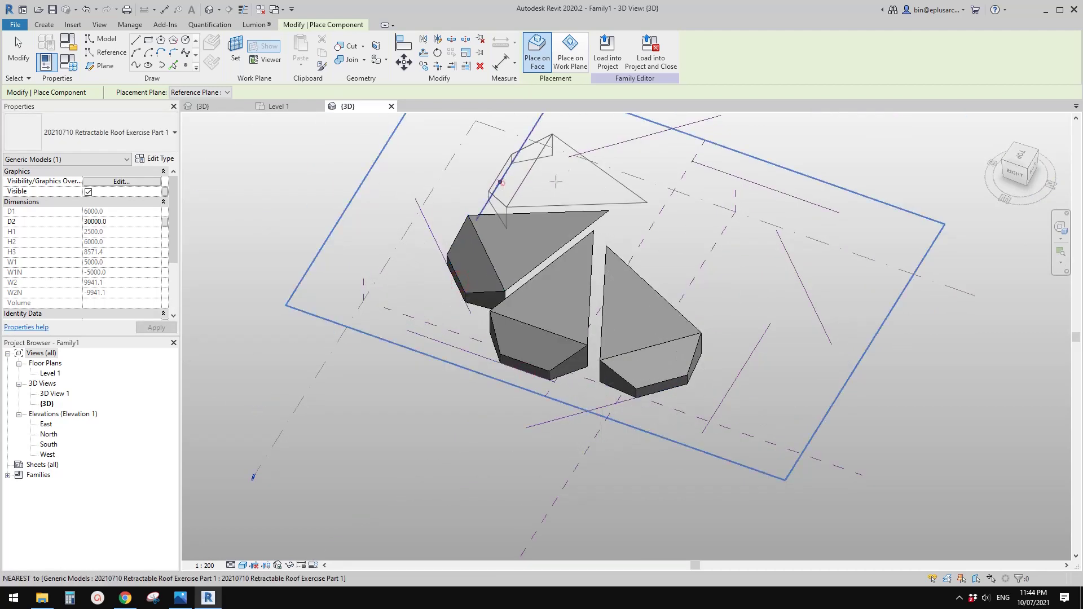
left_click(501, 182)
middle_click_drag(555, 181, 508, 264)
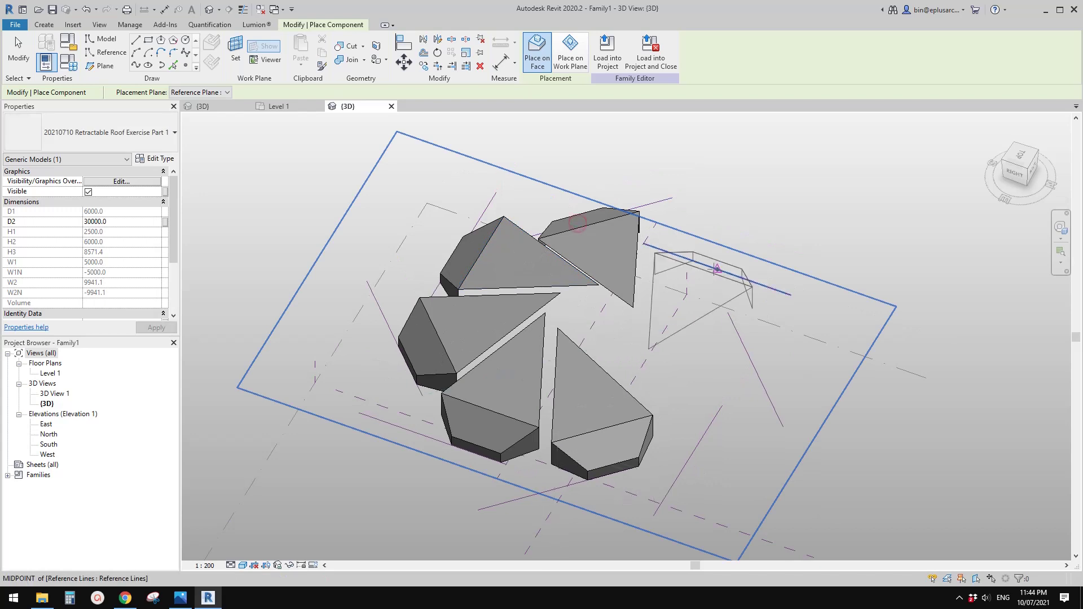
left_click(704, 264)
middle_click_drag(746, 330, 728, 263)
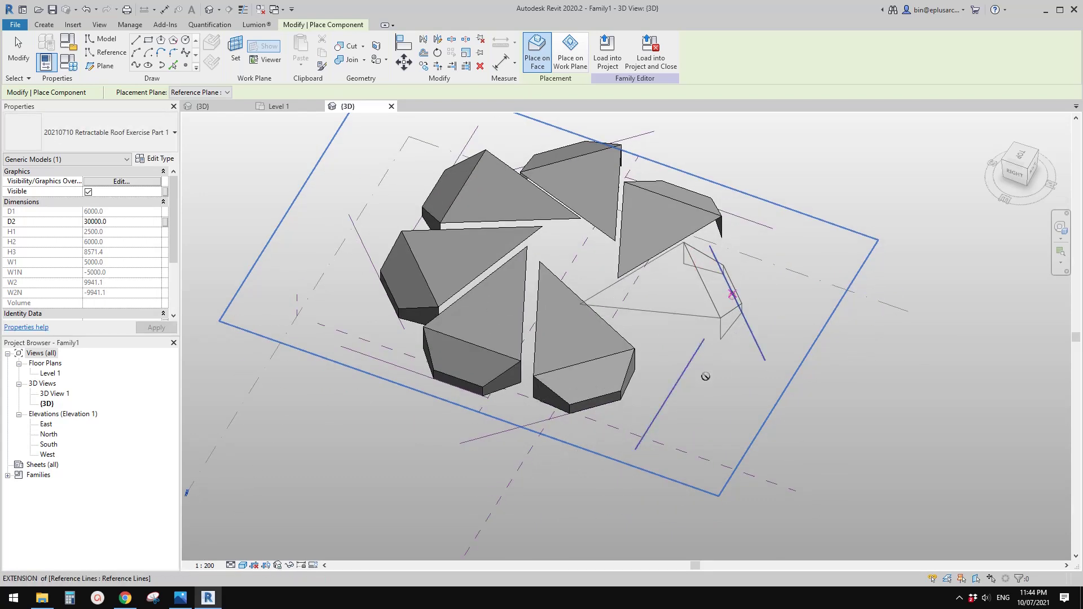
left_click(682, 374)
key("Escape")
Place the roof panel component on the last free reference lines to complete the ring of eight, and end the placement
middle_click_drag(759, 342, 703, 336, "shift")
left_click(722, 319)
left_click_drag(702, 333, 666, 340)
middle_click_drag(666, 340, 706, 372, "shift")
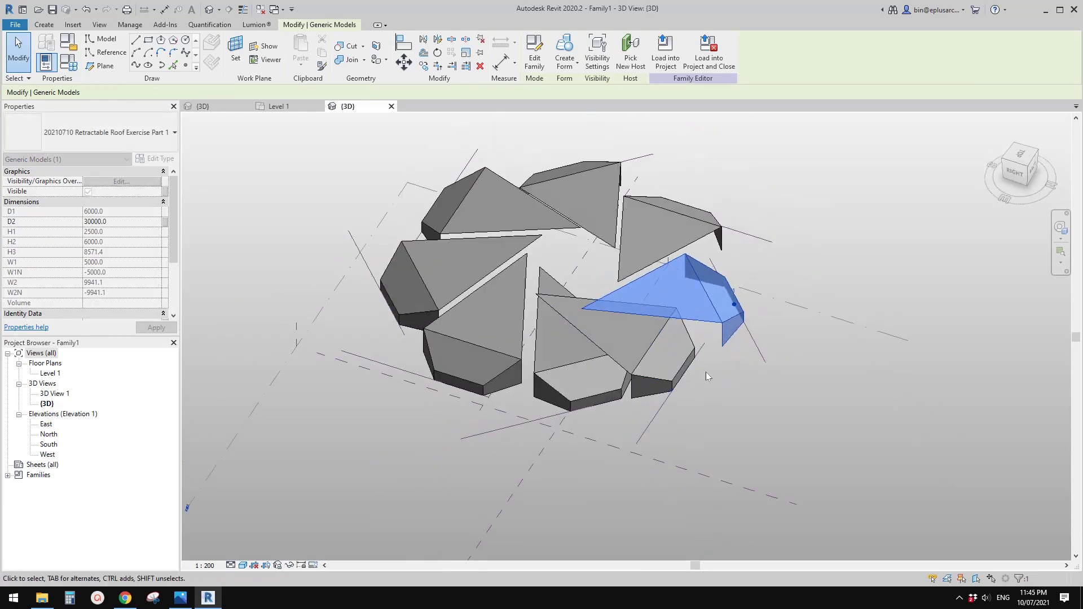
Select the placement points of neighbouring roof panels on their reference lines
left_click(706, 372)
scroll(687, 373, "up", 2)
left_click(681, 375)
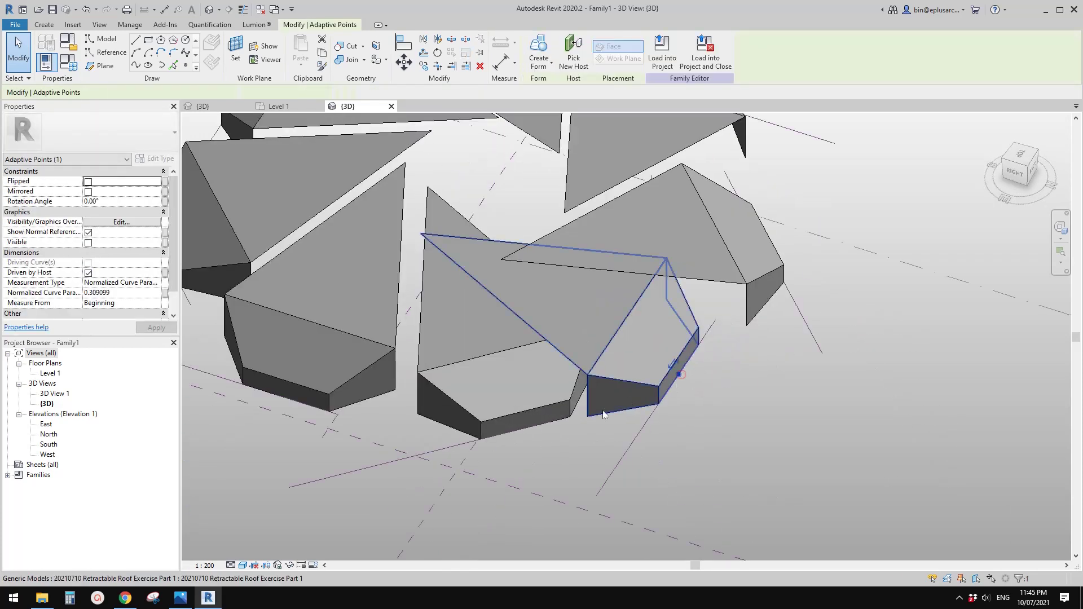
left_click(529, 427)
key("Escape")
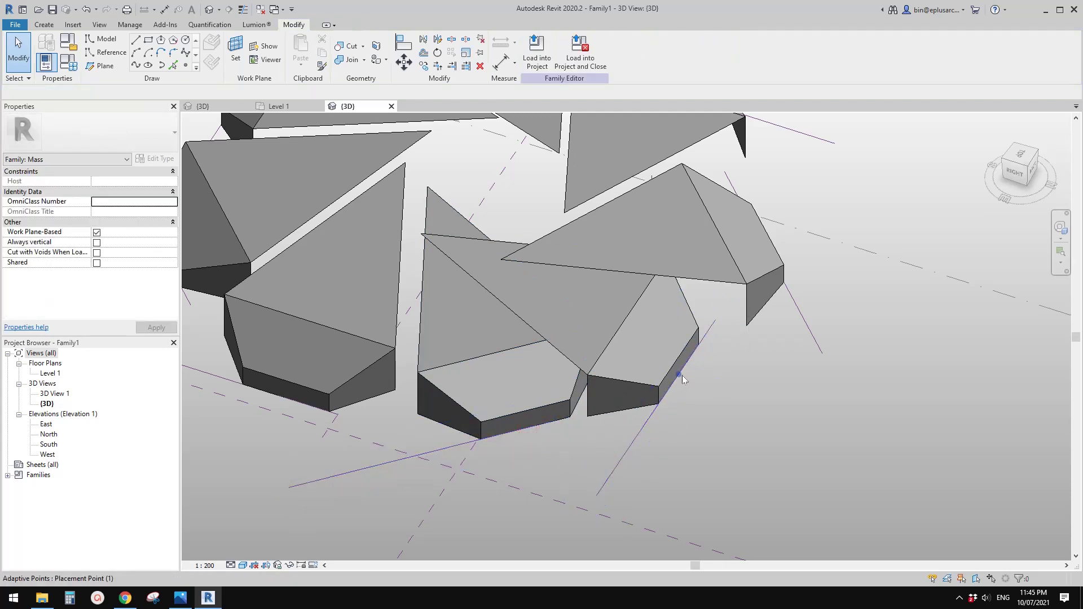
left_click(681, 374)
left_click(524, 427)
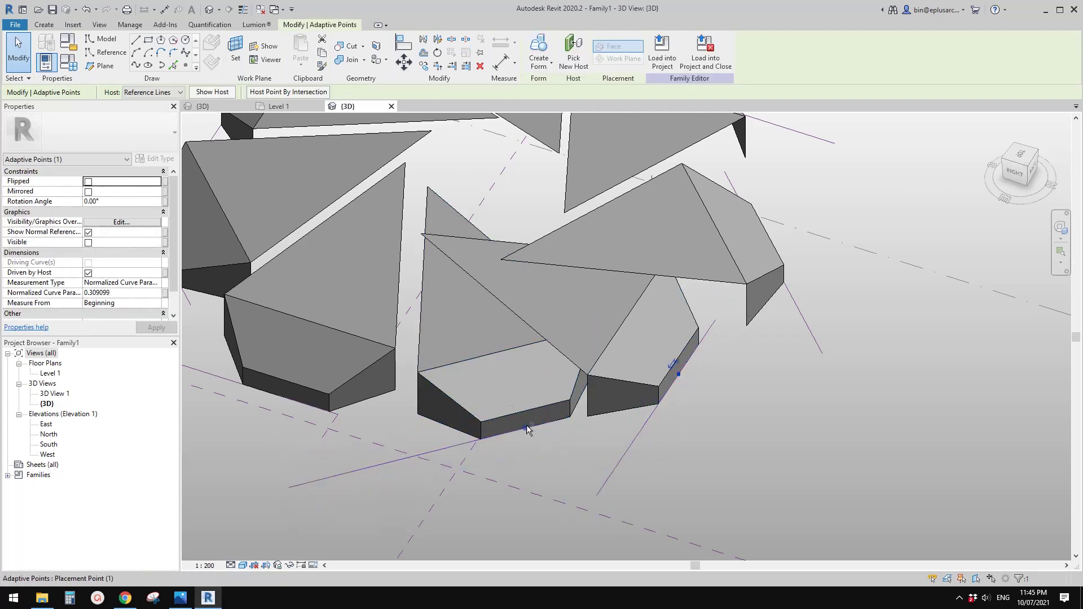
scroll(518, 418, "down", 3)
left_click(509, 449, "ctrl")
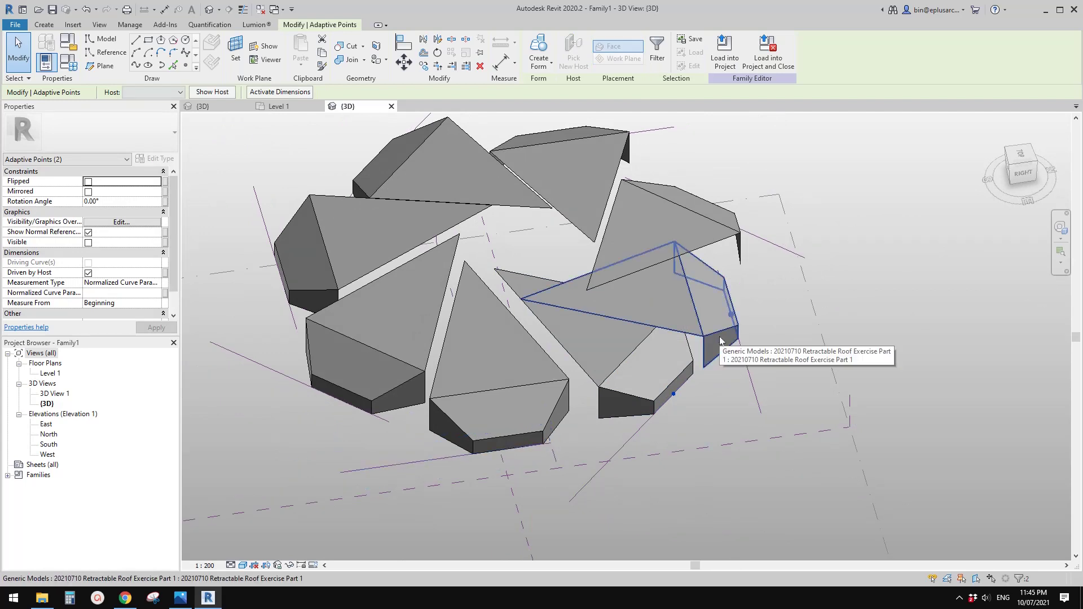
Try to temporarily isolate the adaptive points and window-select them all, and reset the temporary isolation
key("c")
left_click_drag(805, 285, 597, 435)
left_click_drag(312, 208, 701, 433)
left_click_drag(362, 218, 788, 473)
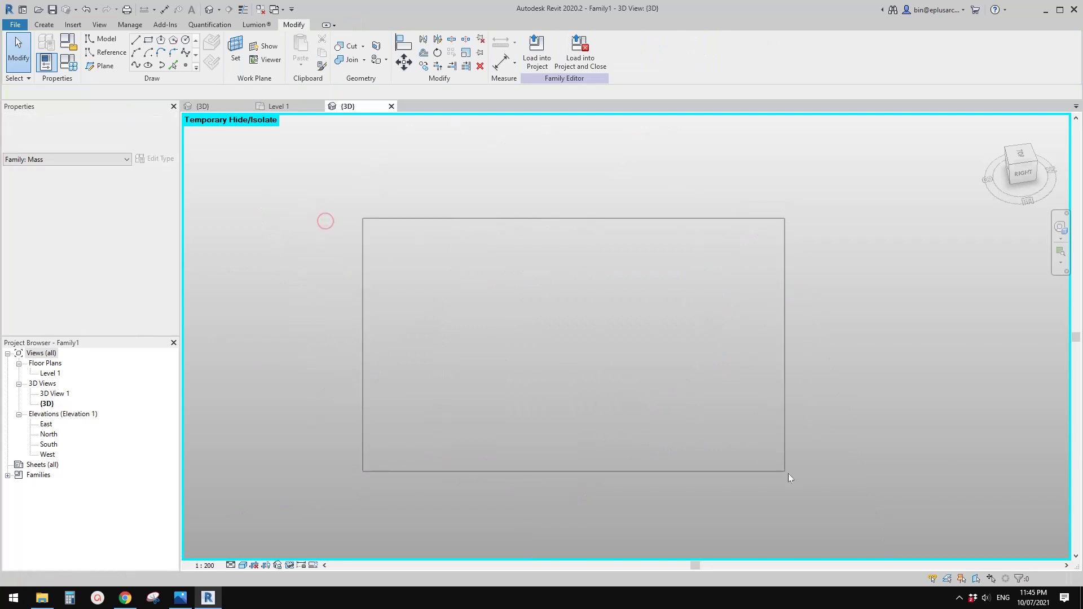
key("r")
Select the placement points of all eight roof panels and associate their Normalized Curve Parameter with family parameter A
scroll(662, 408, "up", 1)
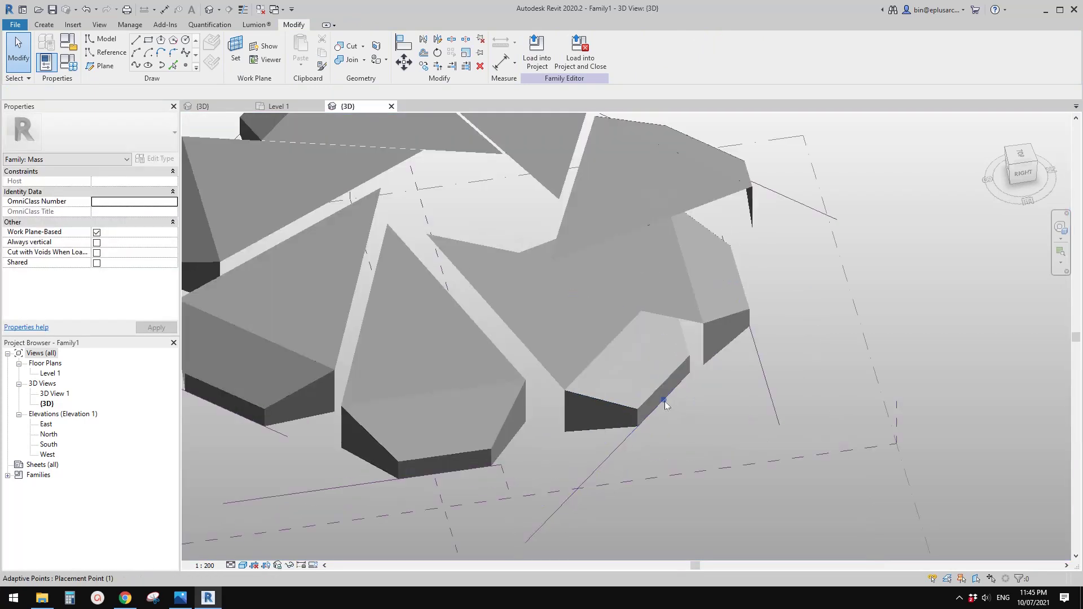
left_click(664, 400)
left_click(445, 472, "ctrl")
middle_click_drag(445, 472, 841, 325)
left_click(442, 390, "ctrl")
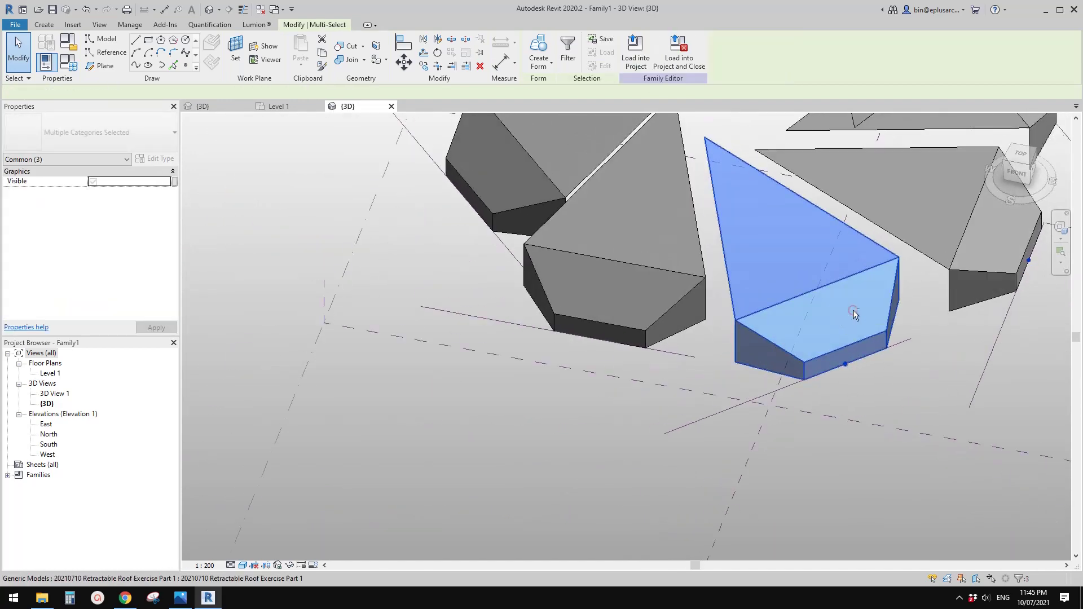
left_click(854, 315, "shift")
middle_click_drag(848, 368, 923, 372)
left_click(676, 331, "ctrl")
scroll(676, 332, "down", 1)
middle_click_drag(677, 331, 756, 330, "shift")
left_click(666, 385, "ctrl")
scroll(667, 385, "down", 2)
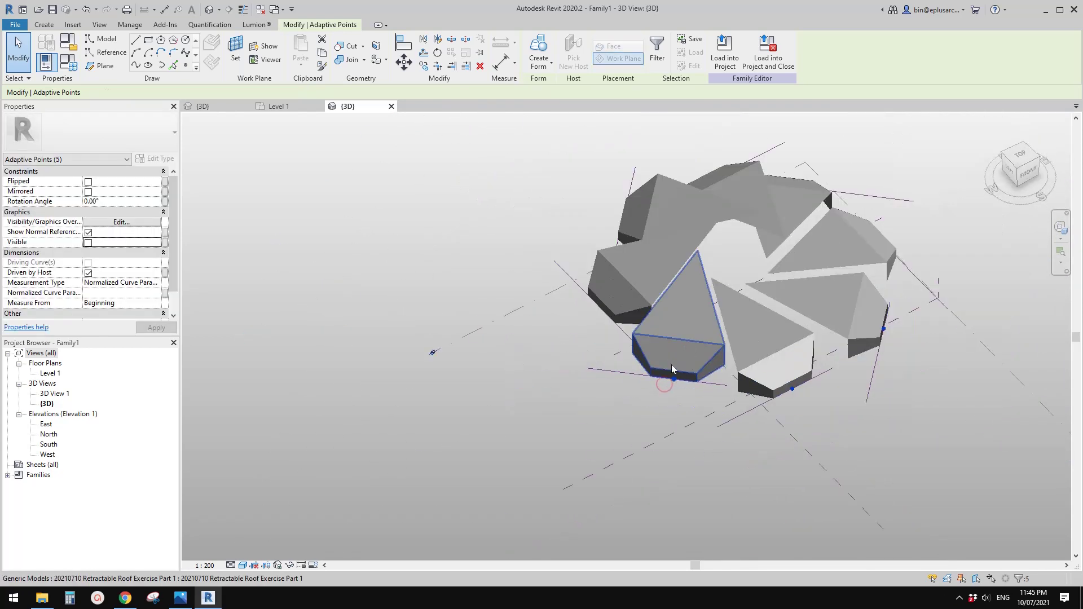
middle_click_drag(672, 370, 753, 383, "shift")
left_click(648, 384, "ctrl")
middle_click_drag(668, 361, 776, 355, "shift")
left_click(718, 419, "ctrl")
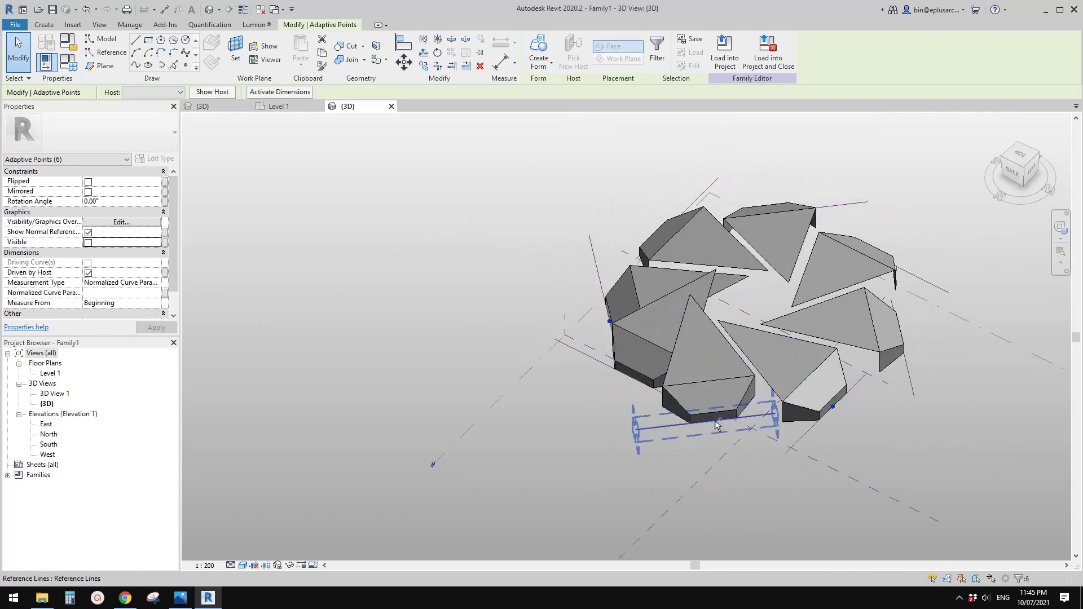
middle_click_drag(717, 424, 687, 388, "shift")
left_click(687, 387, "ctrl")
left_click(686, 387, "ctrl")
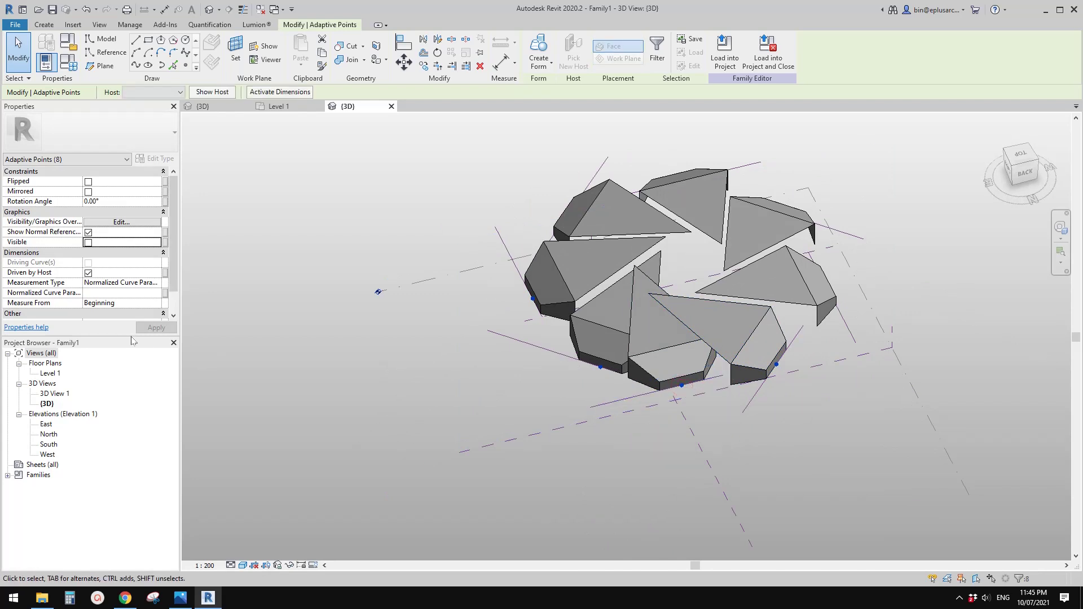
left_click(163, 294)
left_click(293, 265)
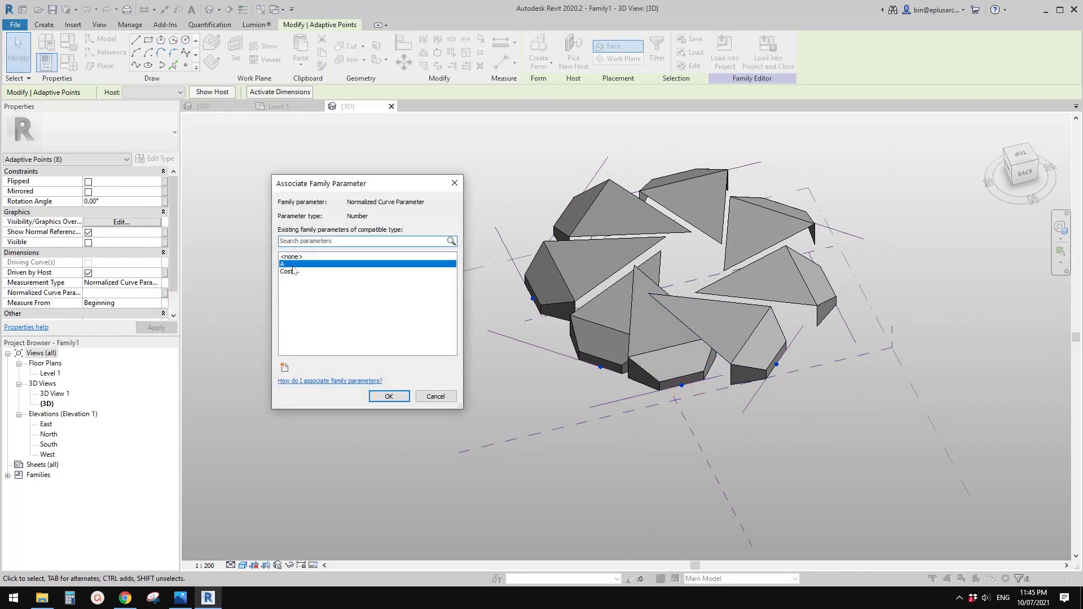
left_click(398, 397)
middle_click_drag(556, 413, 618, 417, "shift")
left_click(618, 416)
Flex the roof in Family Types by applying 0 and 1 to parameter A
scroll(666, 363, "up", 1)
mouse_move(665, 363)
middle_mouse_down("shift")
mouse_move(644, 391)
mouse_move(665, 385)
middle_mouse_up("shift")
left_click(68, 61)
left_click(252, 191)
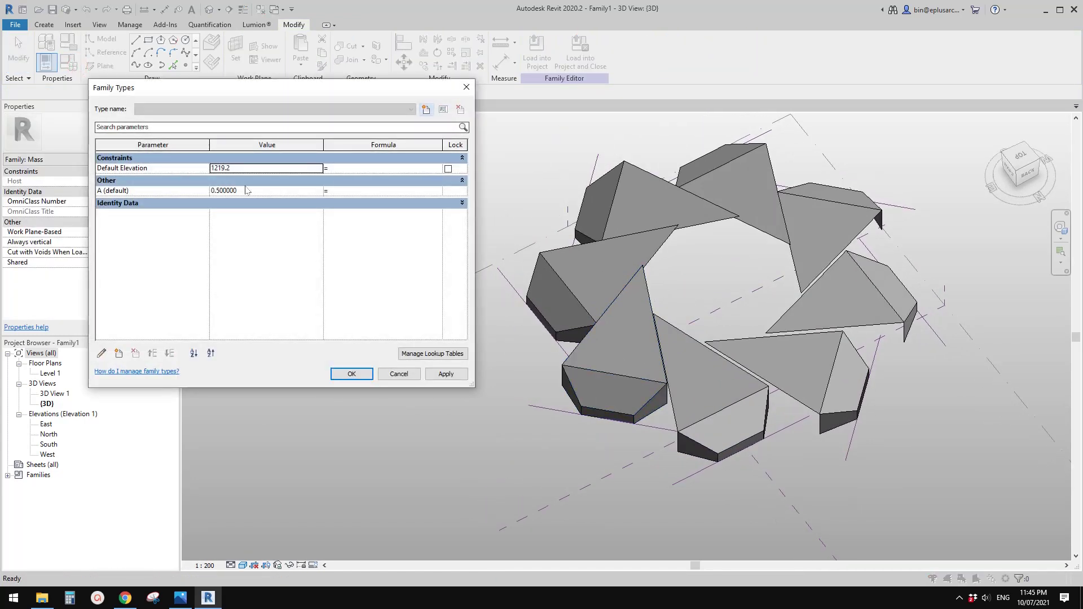
type("0")
left_click(457, 375)
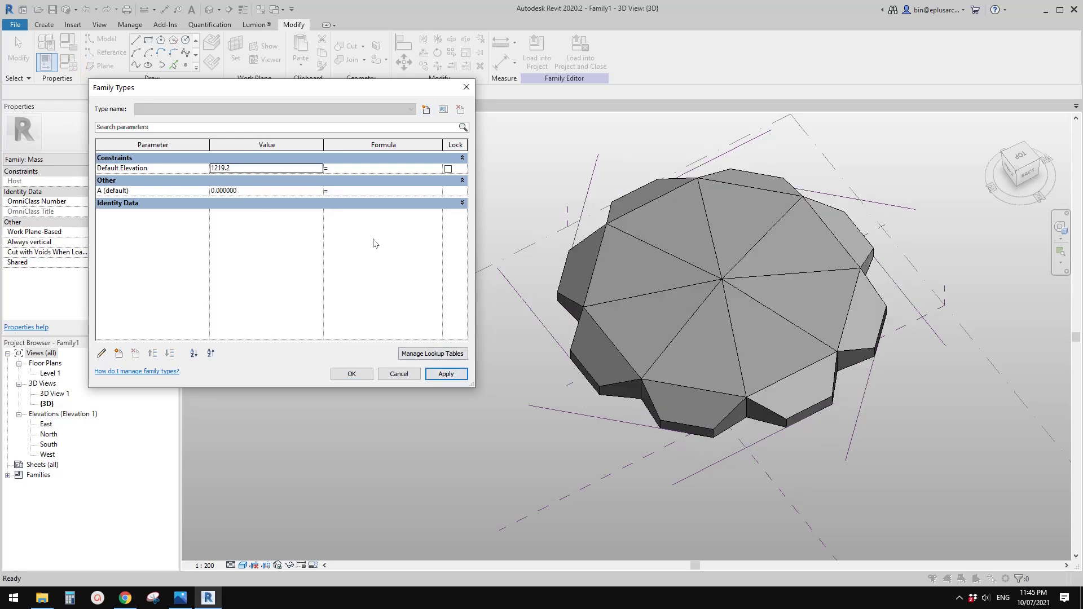
left_click(450, 375)
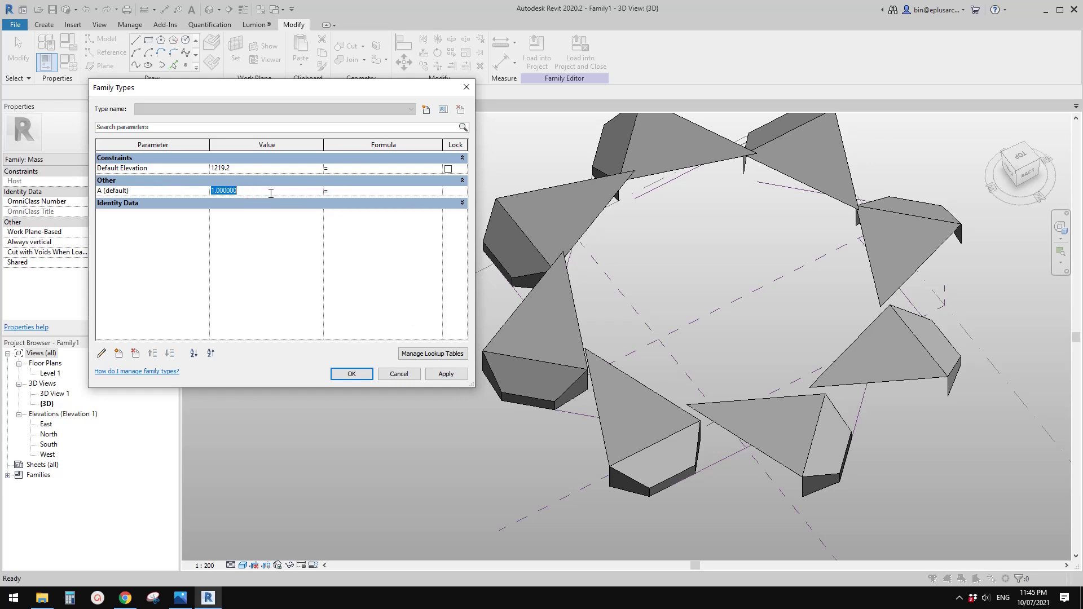
Apply intermediate values including 0.4, 0.6 and 0.8 to parameter A, and accept 0.8
left_click(448, 375)
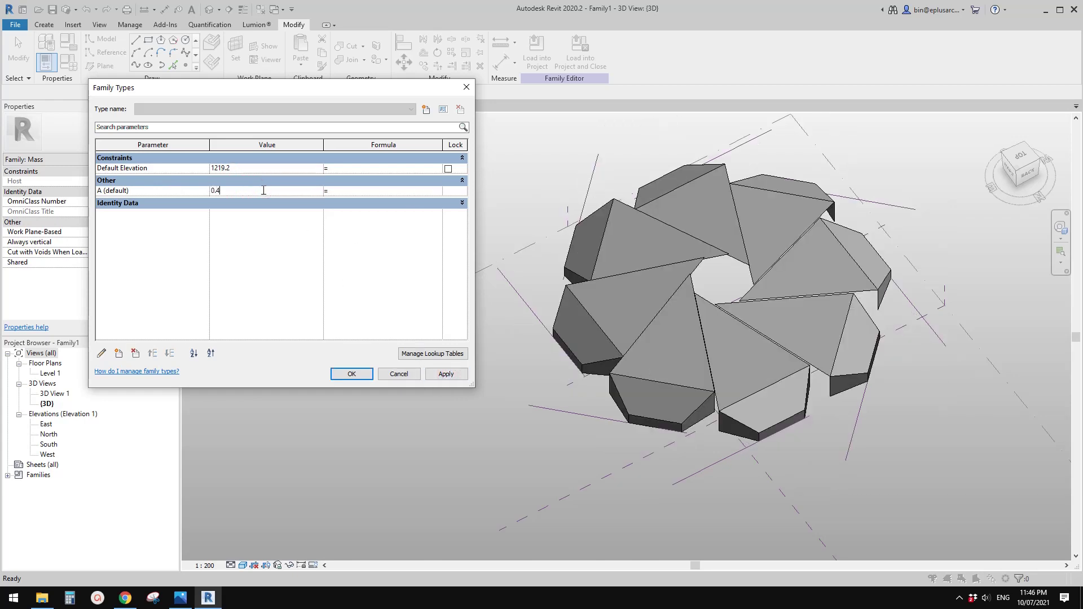
left_click(451, 375)
left_click(251, 192)
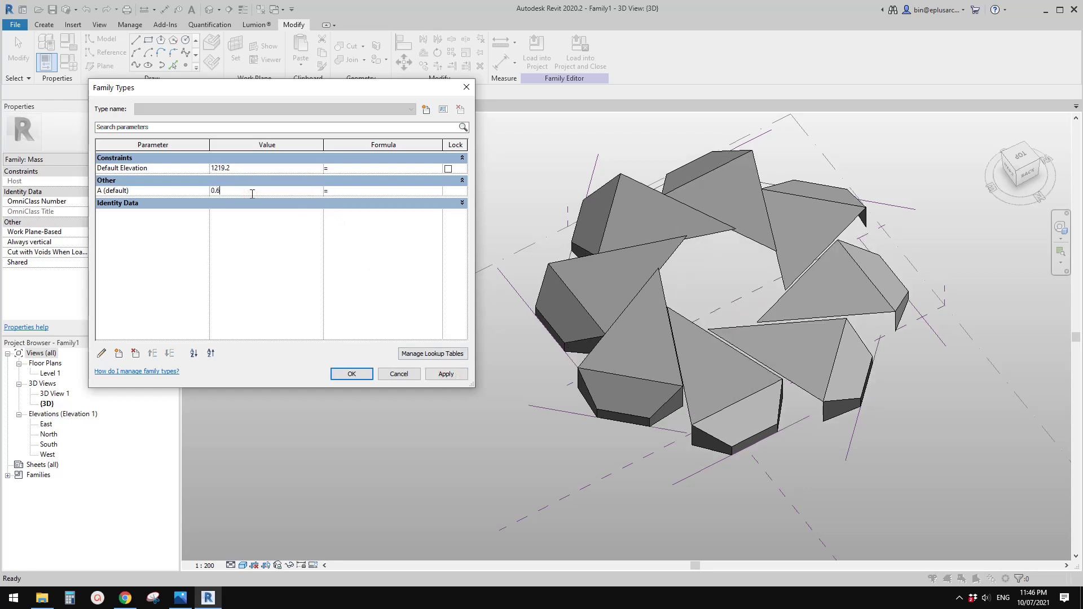
left_click(461, 383)
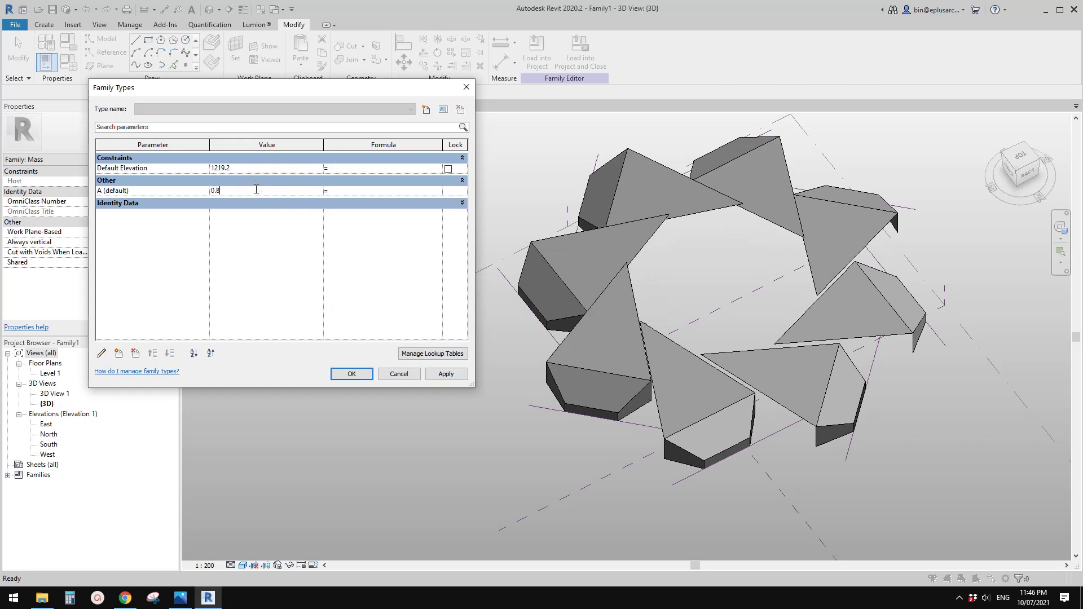
left_click(448, 372)
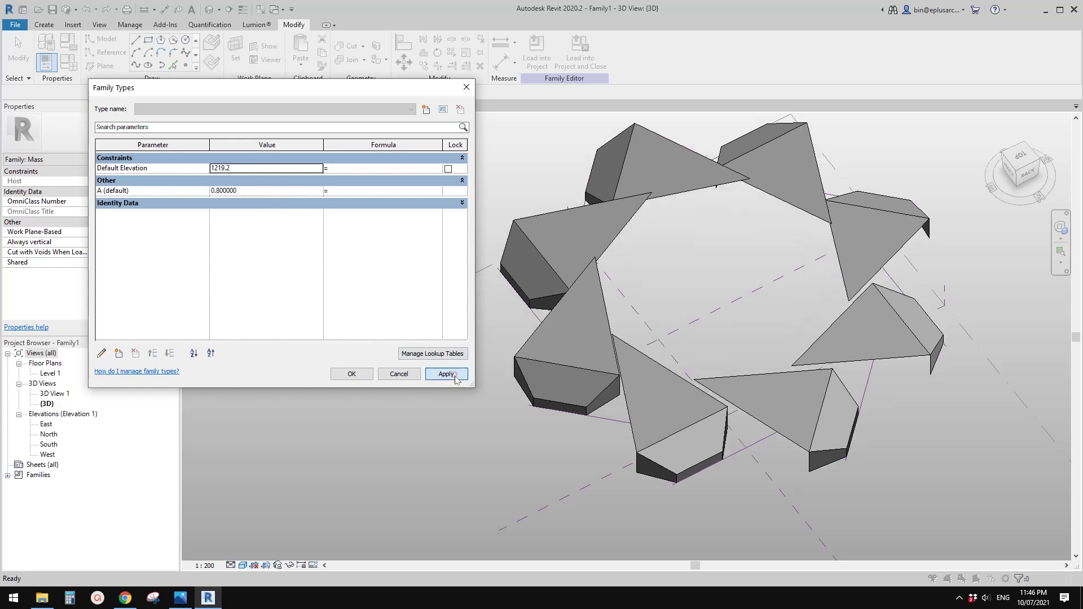
left_click(351, 375)
Examine the length of the front reference line and where its roof panel sits along it
middle_click_drag(594, 354, 569, 299, "shift")
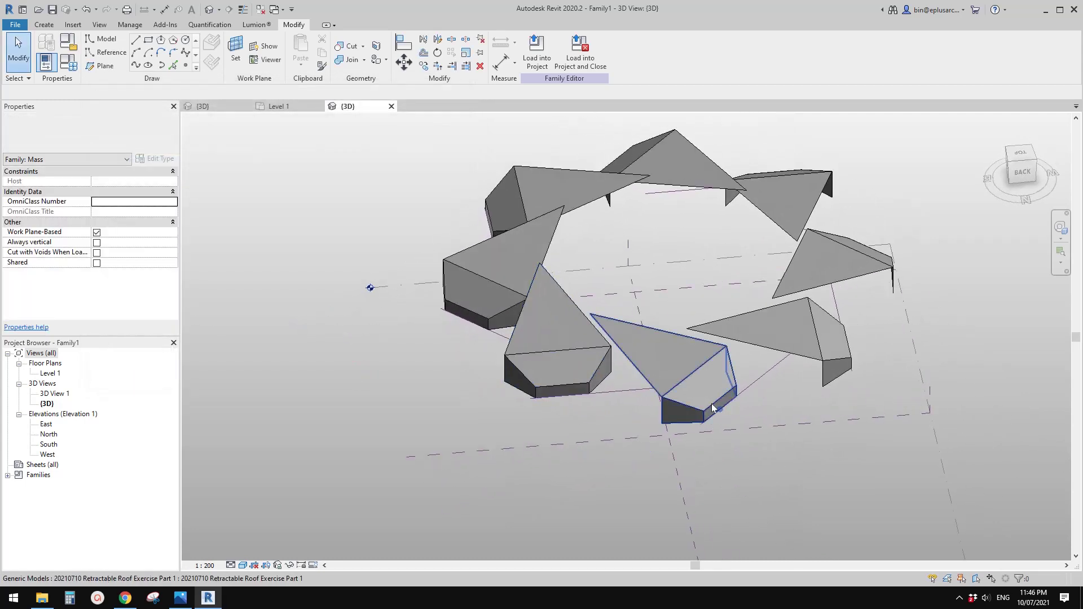
scroll(761, 386, "up", 3)
scroll(760, 385, "down", 2)
scroll(759, 384, "down", 2)
scroll(760, 380, "up", 2)
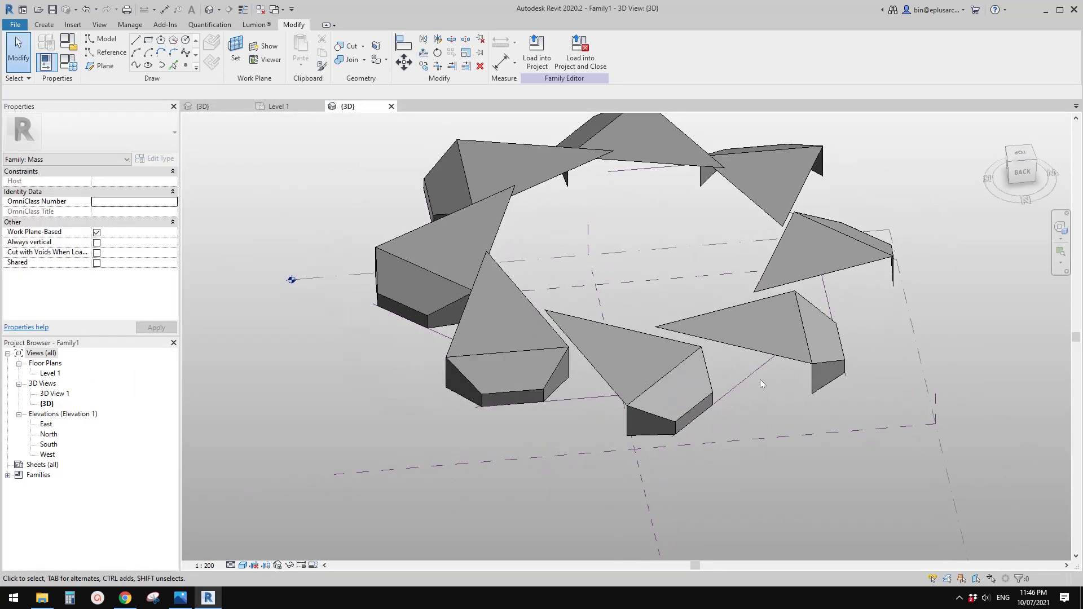
left_click(748, 386)
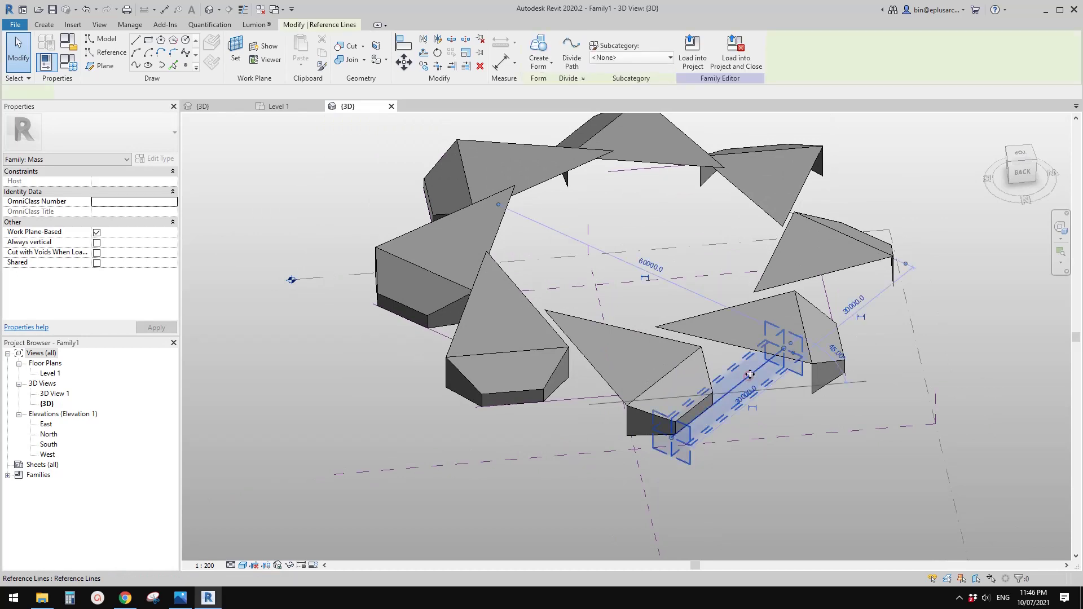
middle_click_drag(748, 386, 762, 368)
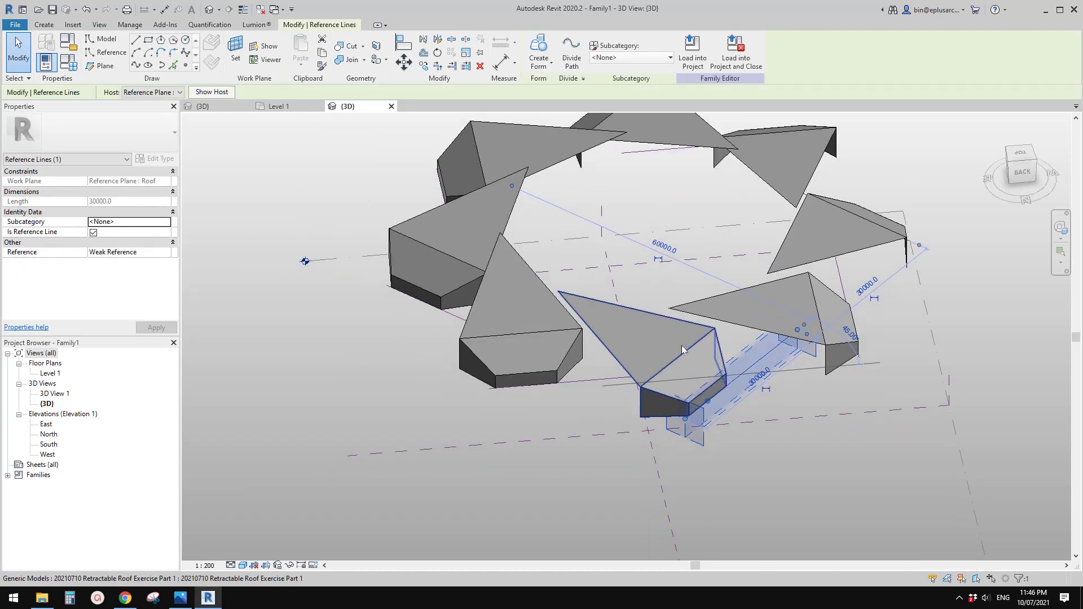
middle_click_drag(762, 368, 766, 357)
middle_click_drag(807, 421, 771, 391, "shift")
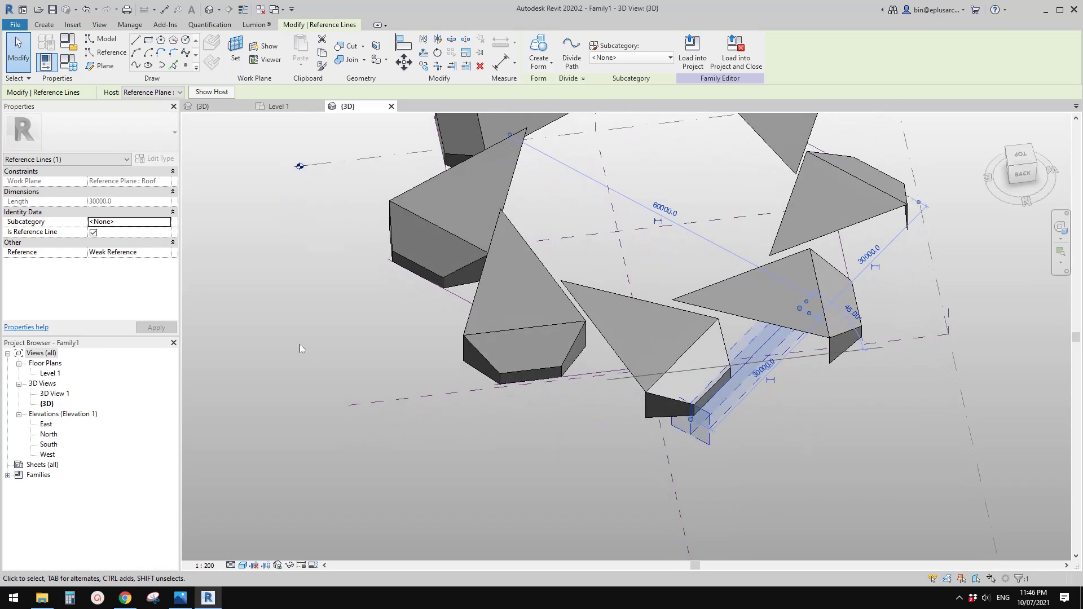
scroll(813, 398, "up", 3)
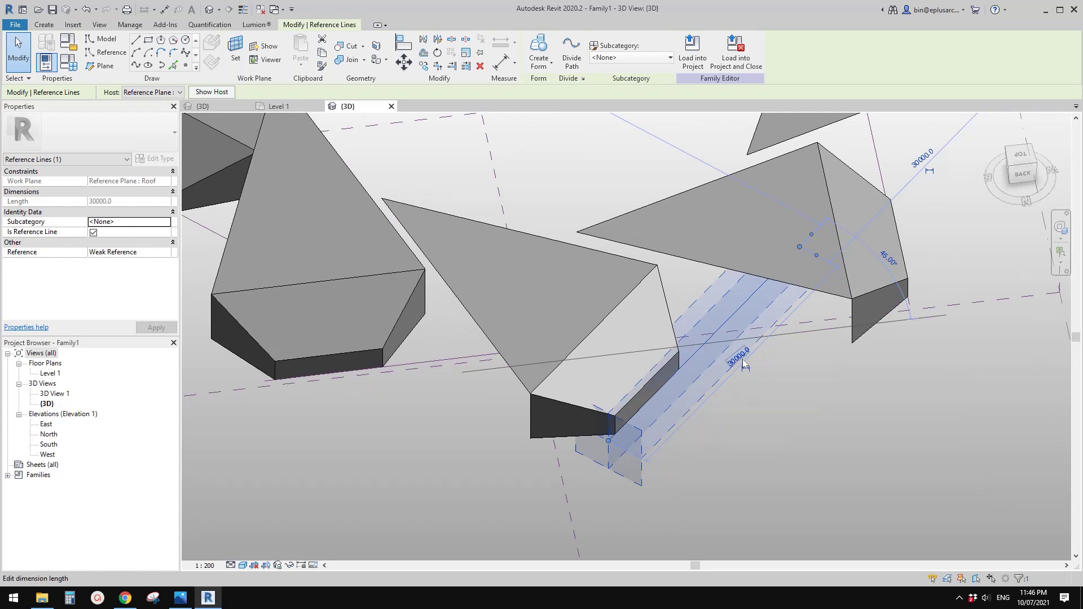
scroll(755, 348, "down", 1)
middle_click_drag(748, 369, 737, 389)
key("Escape")
left_click(728, 339)
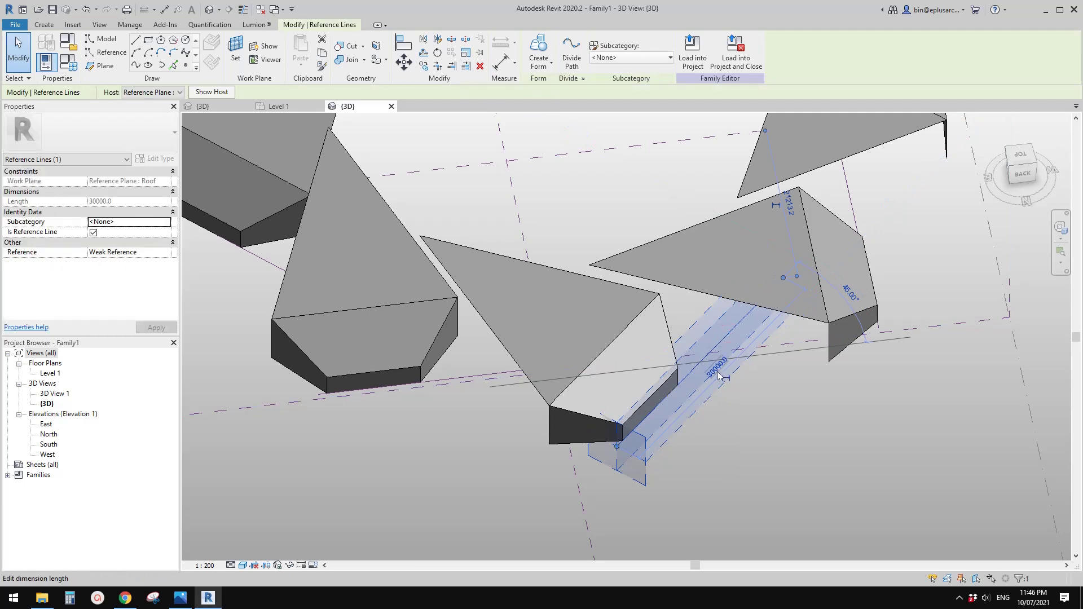
scroll(726, 371, "down", 4)
key("Escape")
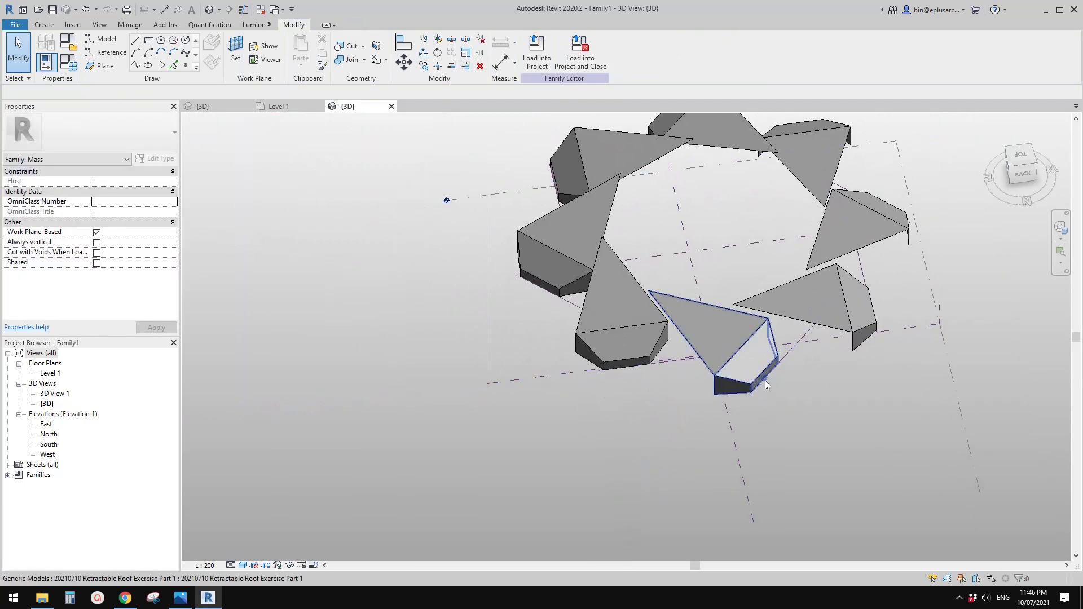
Select all eight panels' placement points and remove the family parameter association from their Normalized Curve Parameter
left_click(766, 379)
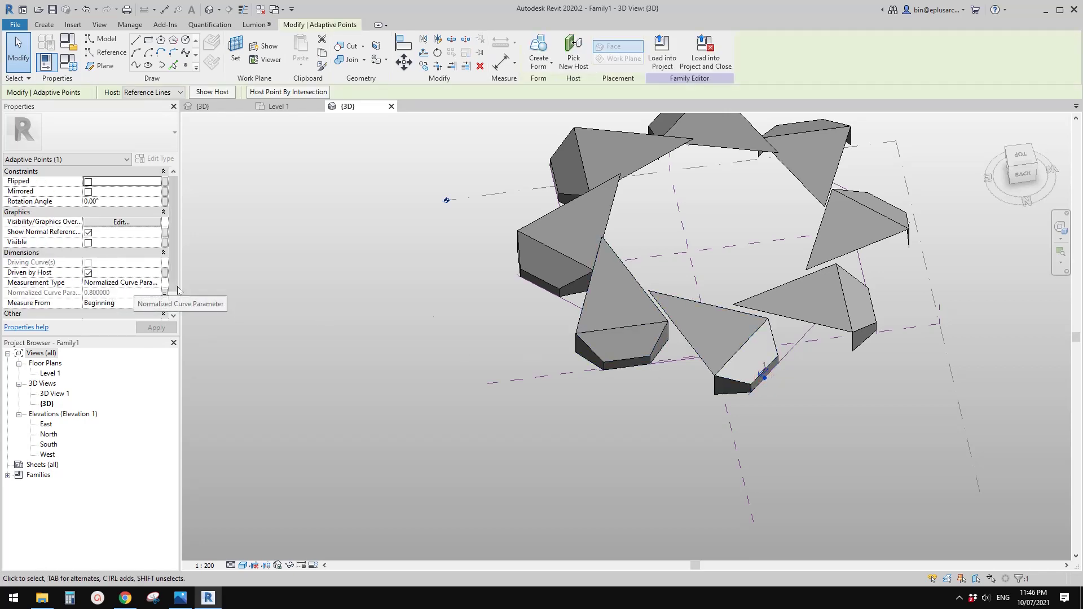
left_click(629, 370, "ctrl")
middle_click_drag(631, 373, 615, 322, "shift")
left_click(736, 446, "ctrl")
left_click(631, 396, "ctrl")
left_click(598, 378, "ctrl")
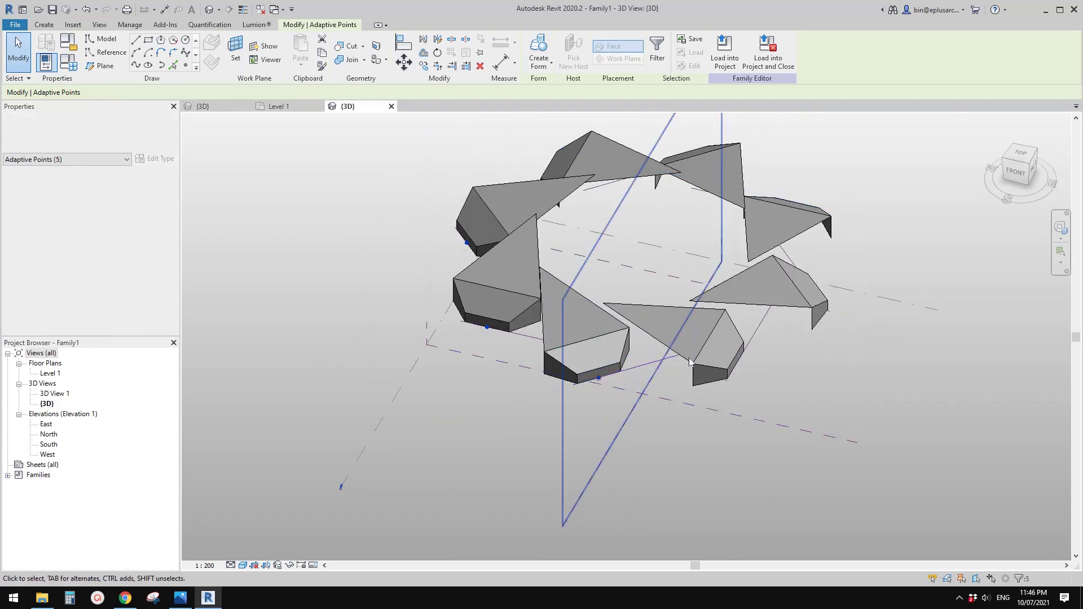
middle_click_drag(745, 345, 665, 343, "shift")
left_click(597, 387, "ctrl")
middle_click_drag(731, 351, 615, 340)
left_click(612, 335, "ctrl")
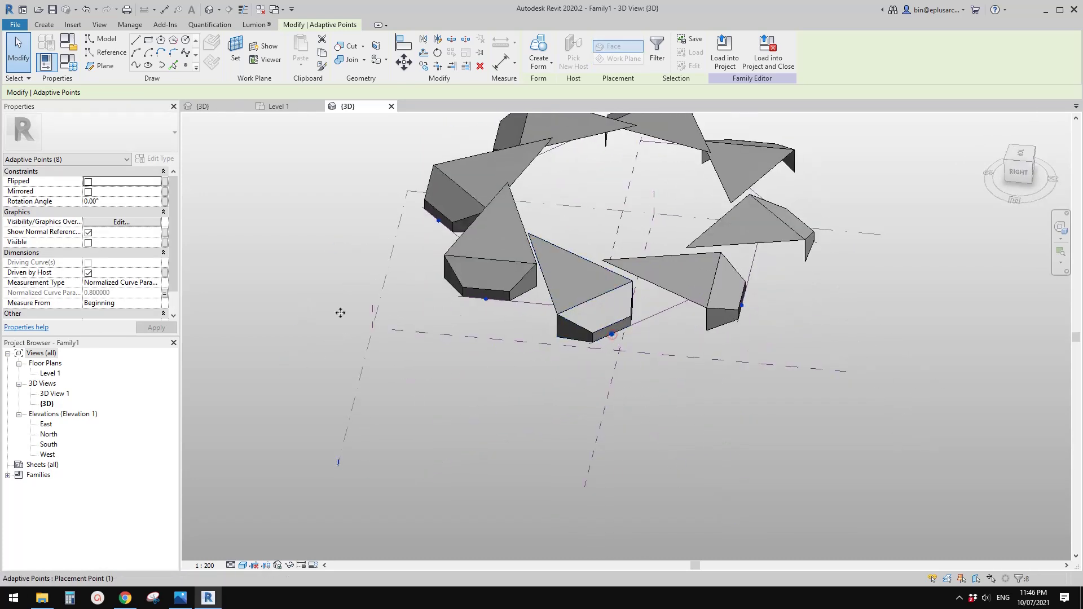
left_click(165, 295)
left_click(292, 258)
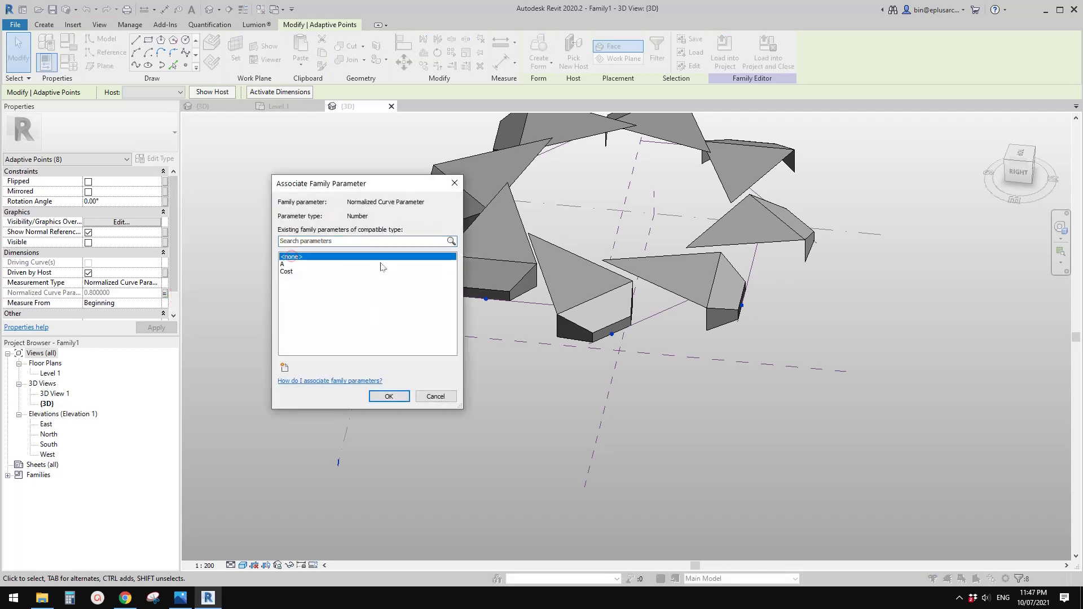
left_click(389, 396)
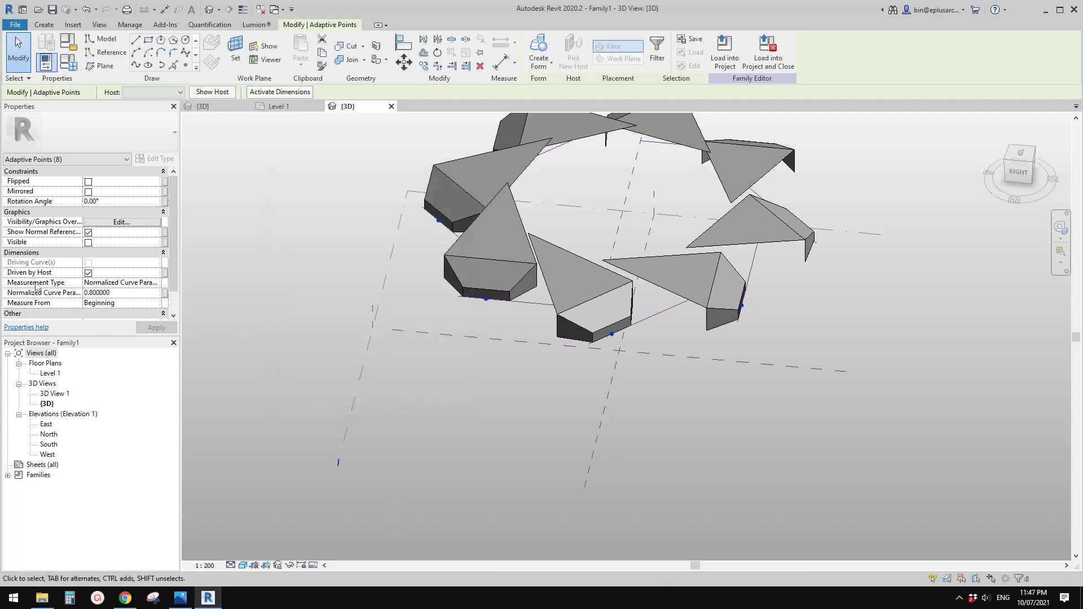
Measure the eight placement points by Segment Length and associate that length with a new instance family parameter named B
left_click(149, 284)
left_click(107, 310)
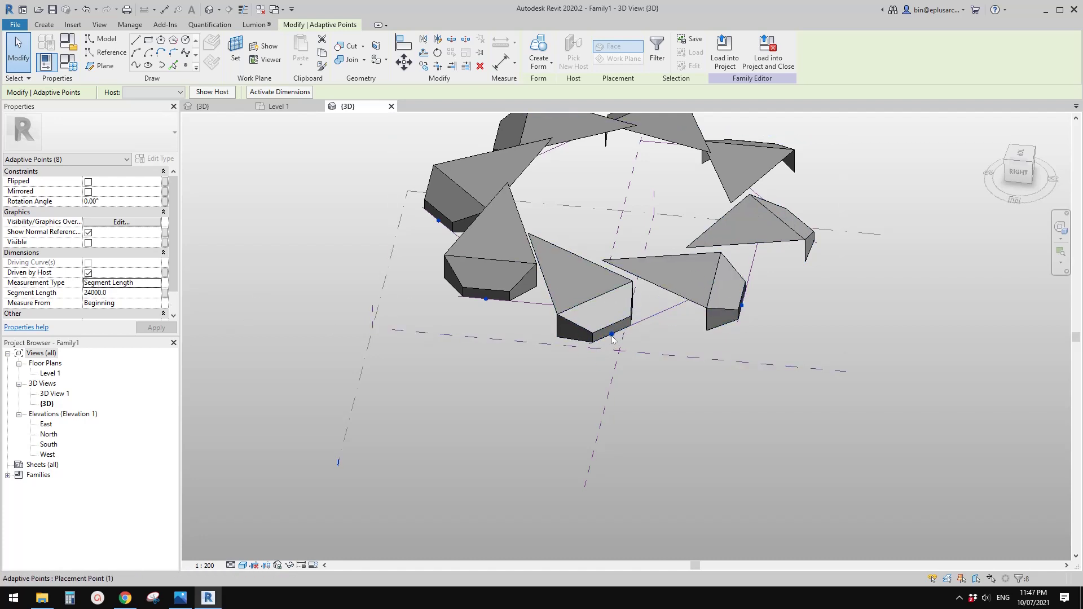
left_click(166, 293)
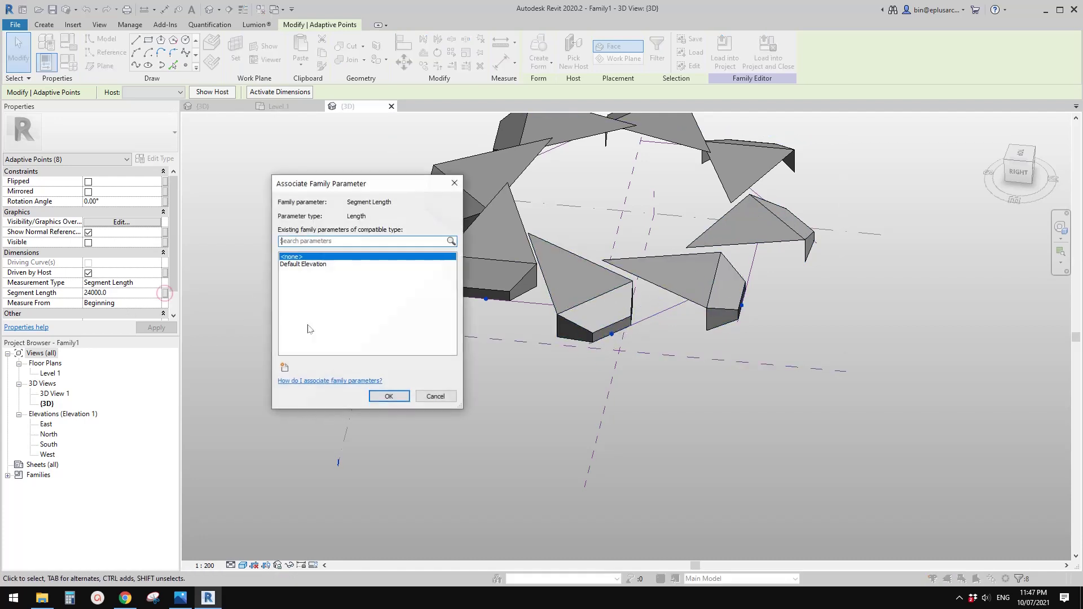
left_click(285, 368)
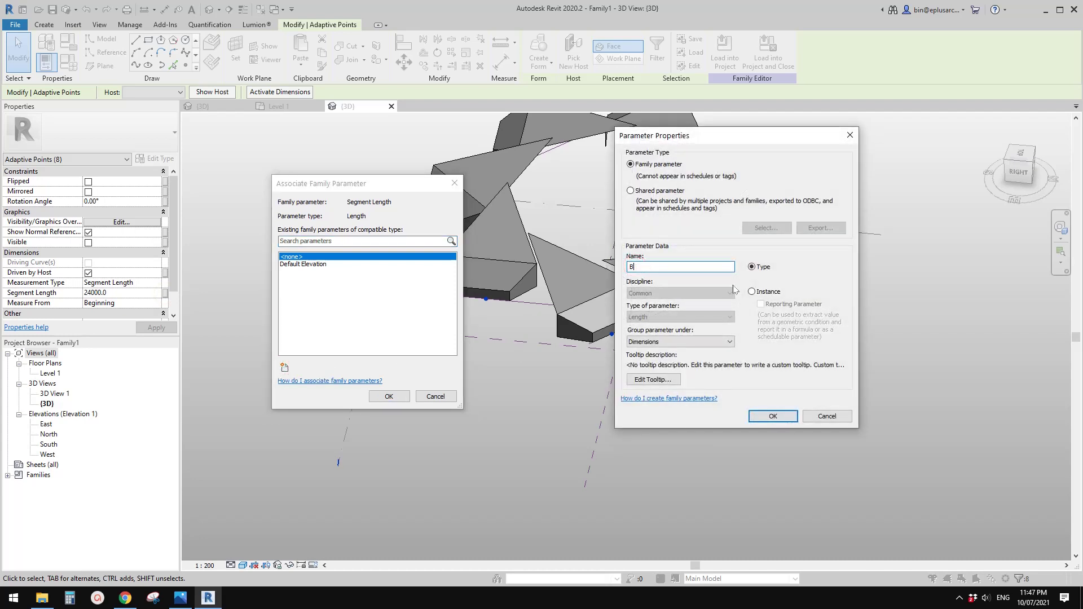
left_click(780, 418)
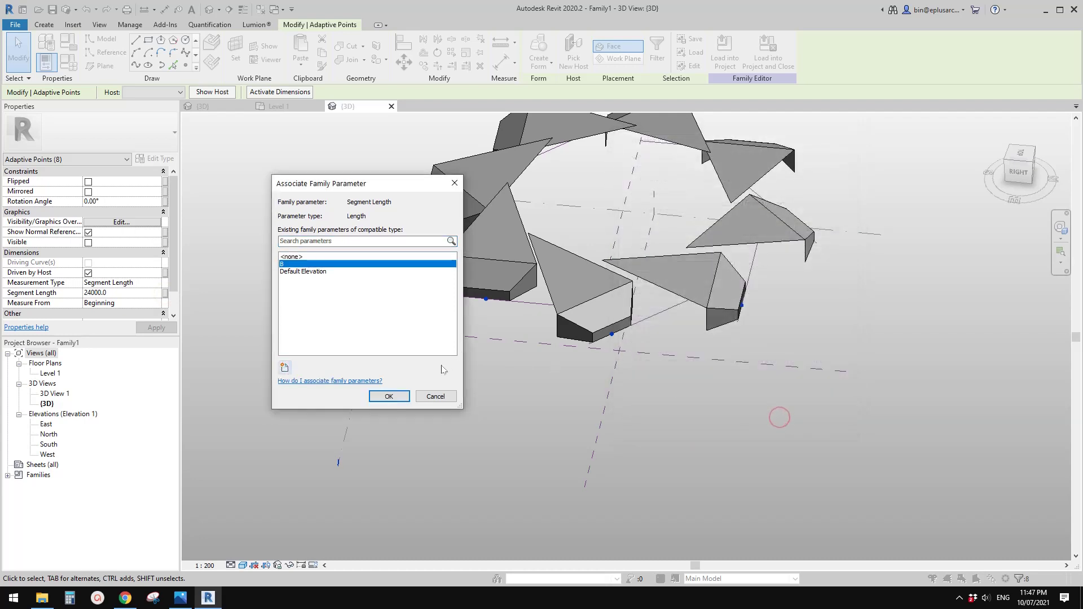
left_click(394, 395)
Set parameter B to 10000 in Family Types and apply it to the roof
scroll(590, 380, "down", 2)
mouse_move(590, 380)
middle_mouse_down("shift")
mouse_move(615, 402)
mouse_move(602, 378)
middle_mouse_up("shift")
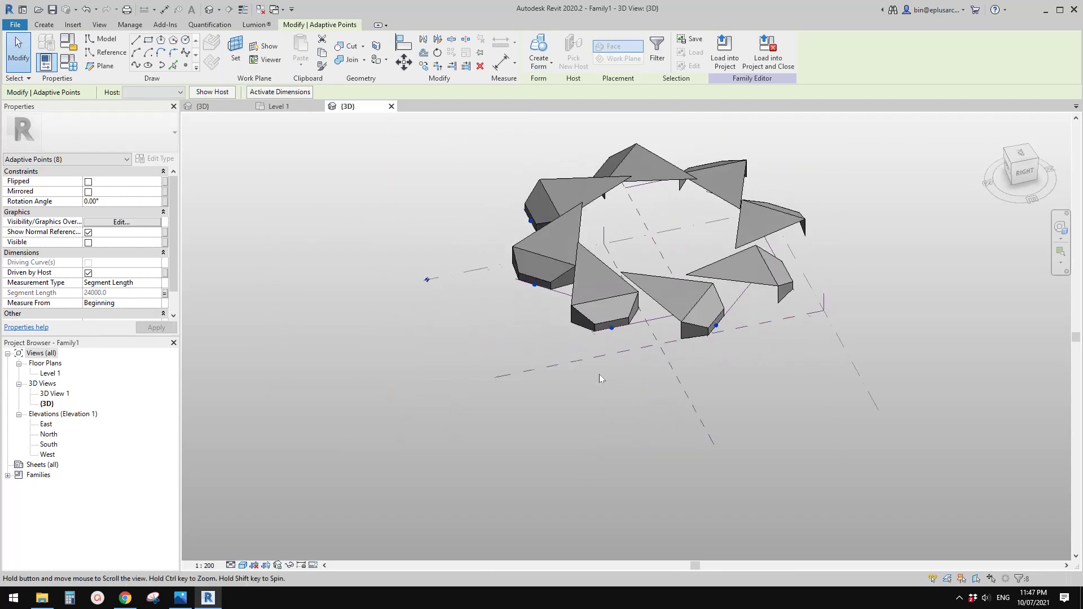
left_click(68, 61)
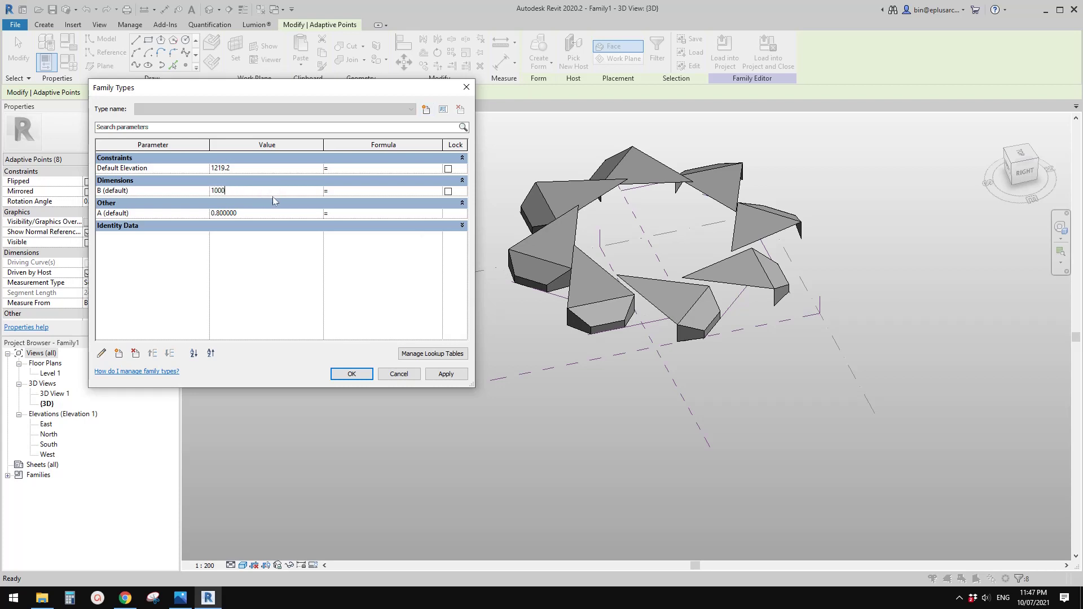
left_click(446, 374)
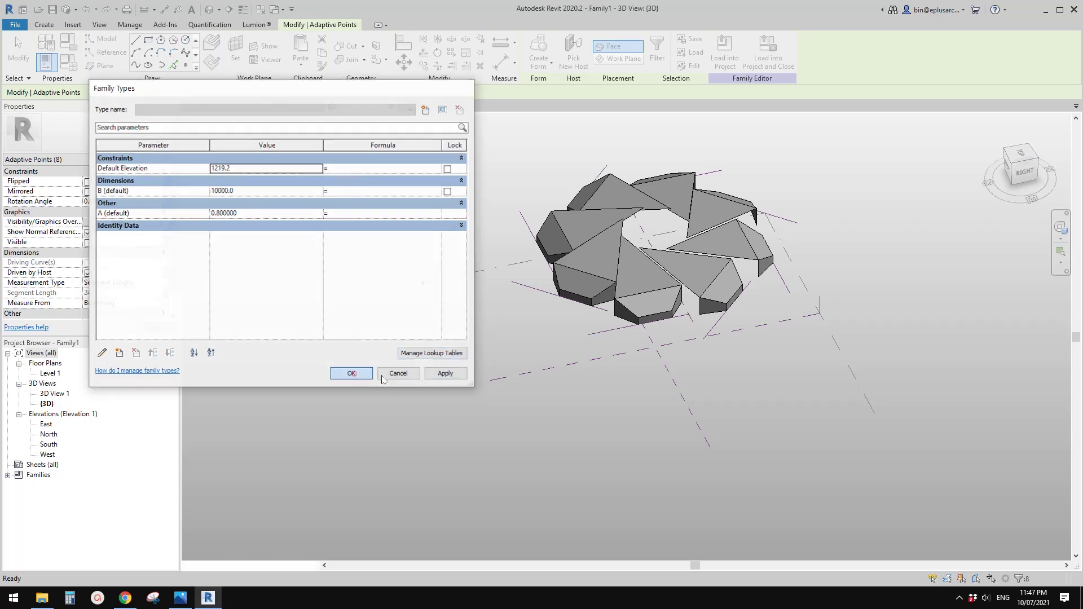
left_click(352, 374)
Draw a straight reference line in front of the roof and copy it parallel, about 21000 mm away
middle_click_drag(566, 380, 520, 360, "shift")
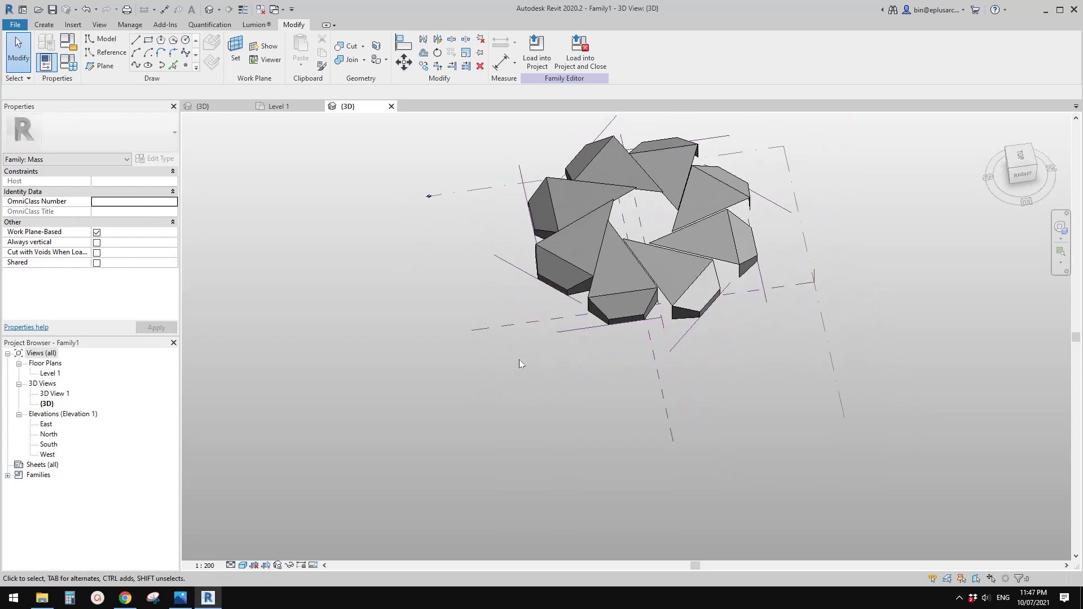
left_click(45, 25)
left_click(109, 54)
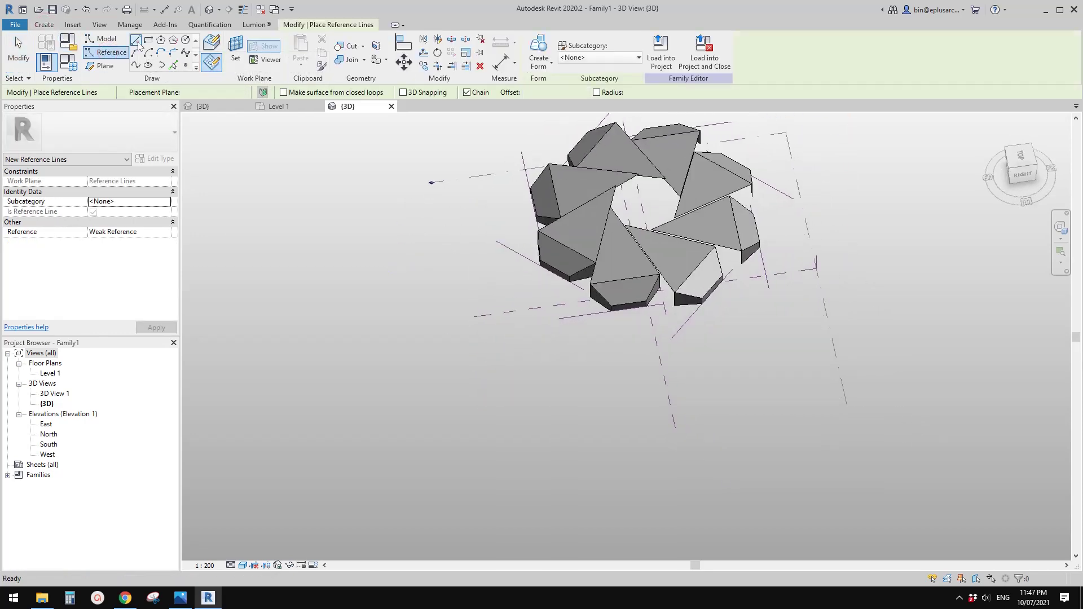
left_click(511, 384)
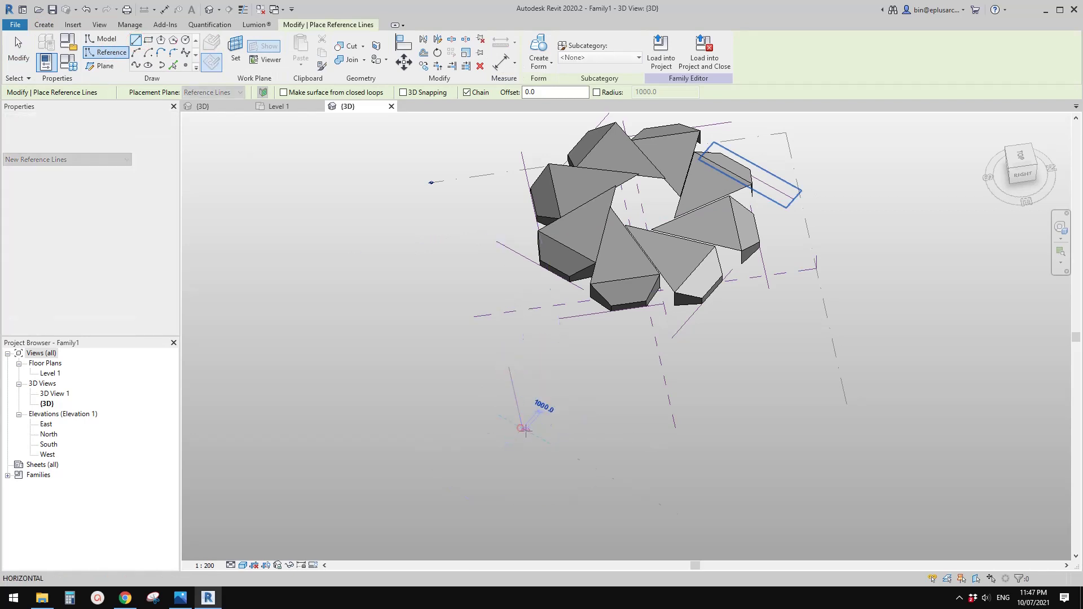
left_click(519, 426)
key("Escape")
key("Escape")
left_click_drag(515, 394, 589, 383, "ctrl")
key("Escape")
scroll(562, 403, "up", 2)
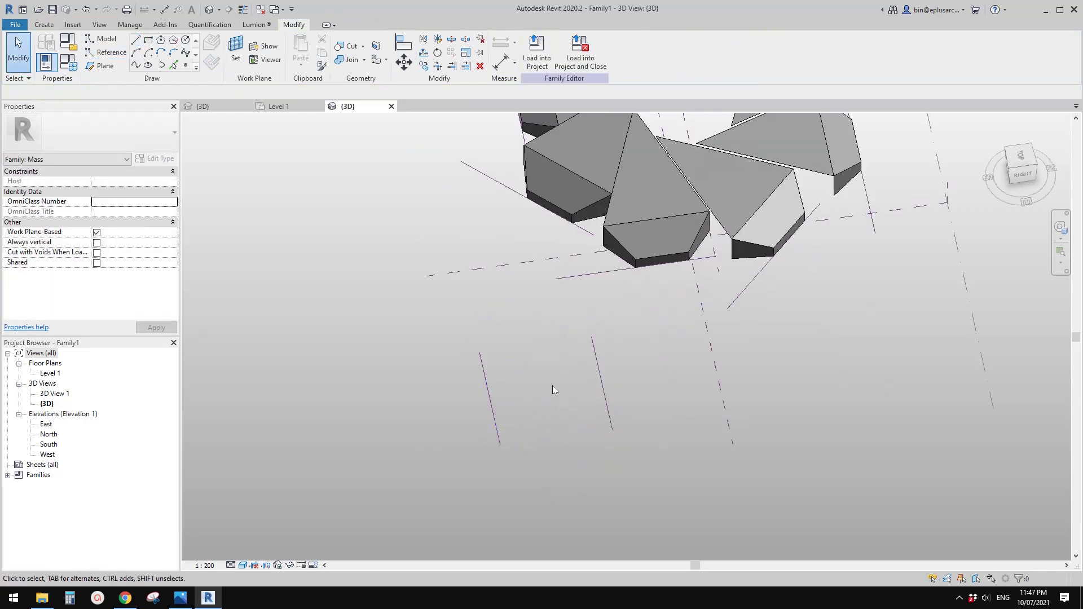
Add an aligned dimension between the two new reference lines and label it with parameter B
key("d")
key("i")
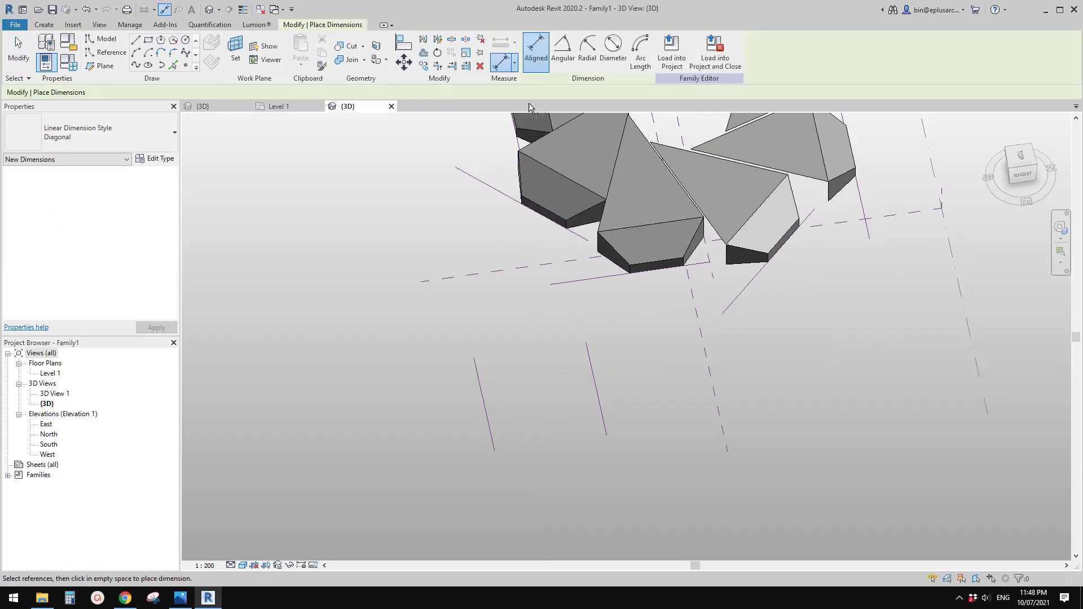
left_click(589, 364)
left_click(482, 395)
left_click(556, 403)
key("Escape")
left_click(553, 50)
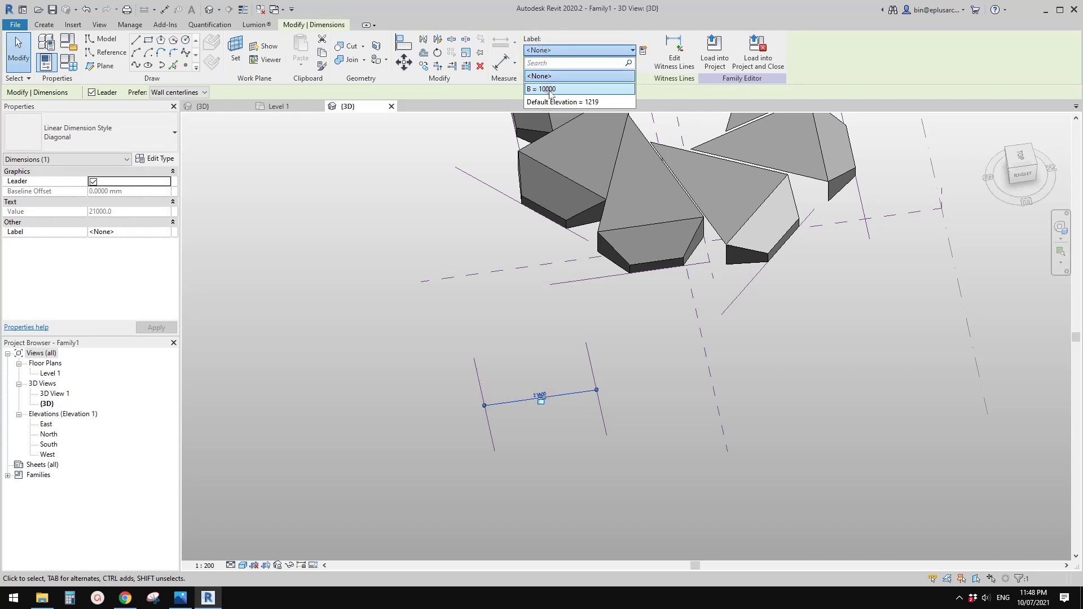
left_click(550, 89)
middle_click_drag(574, 336, 576, 285)
key("Escape")
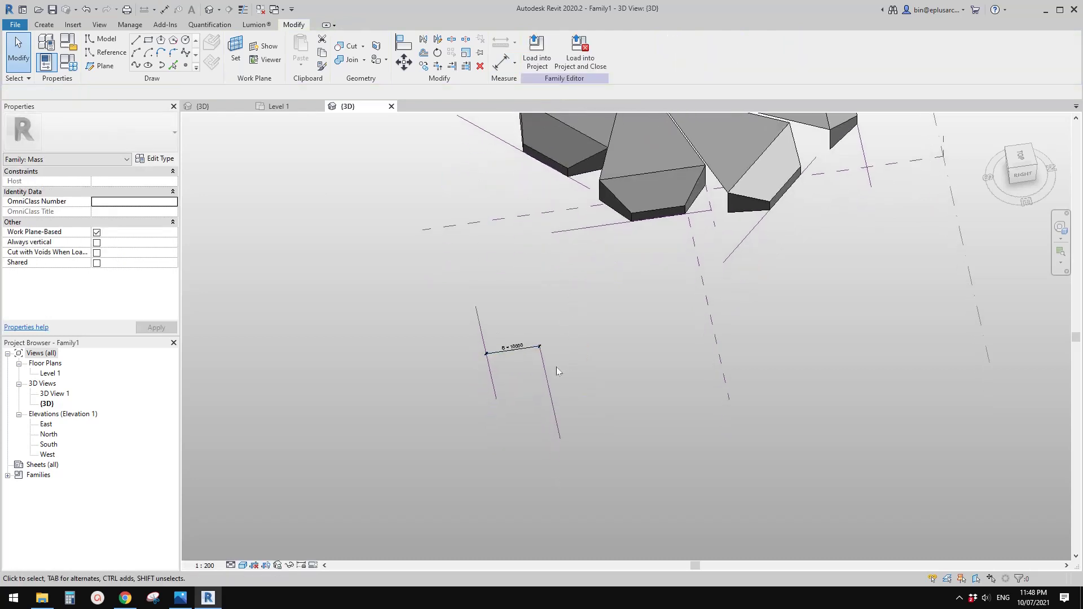
Extend the near end of the copied reference line level with the first line, making it about 33000 mm long
left_click(546, 365)
left_click_drag(541, 345, 530, 298)
scroll(579, 402, "down", 1)
middle_click_drag(579, 401, 620, 439)
scroll(597, 415, "down", 1)
left_click(599, 412)
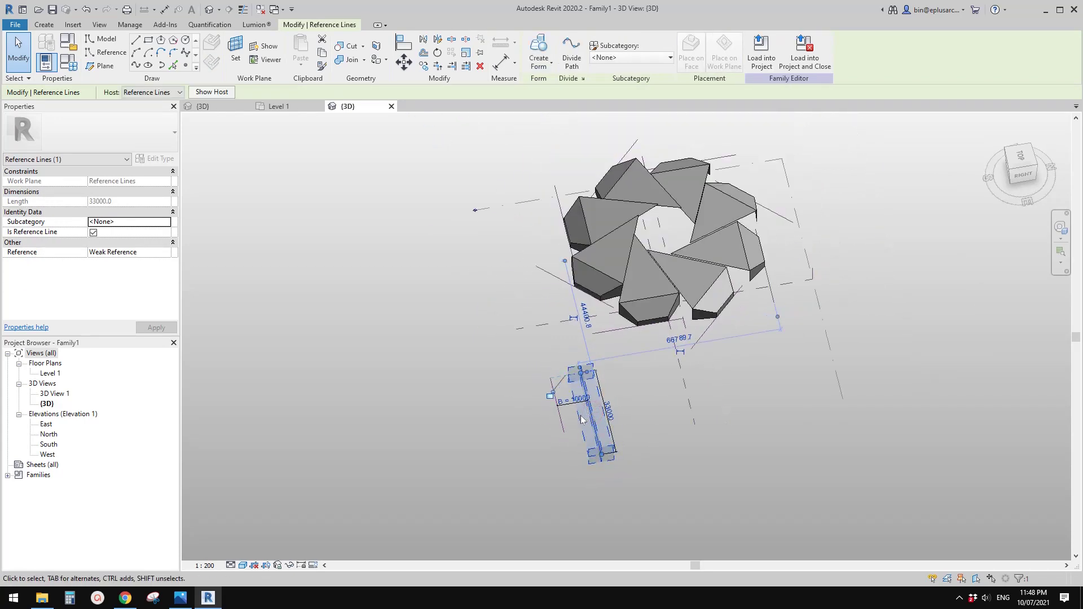
key("Escape")
scroll(581, 418, "up", 3)
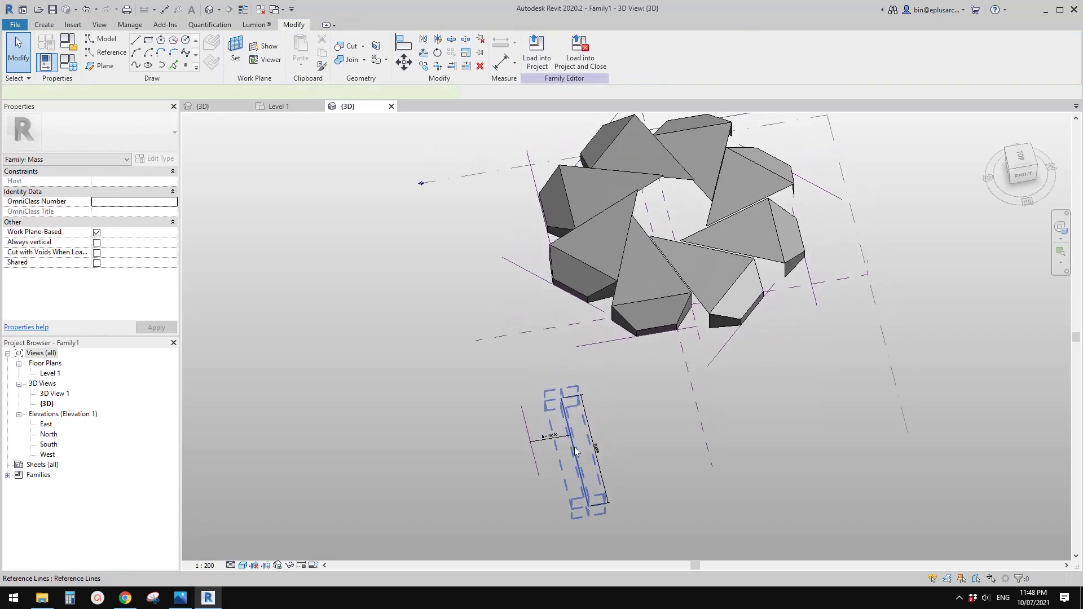
Slide the copied reference line onto the first one until B is 0, and inspect the front roof panel
left_click(575, 451)
mouse_move(559, 454)
left_mouse_down()
mouse_move(641, 443)
mouse_move(539, 456)
left_mouse_up()
left_click(631, 456)
middle_click_drag(637, 447, 723, 377, "shift")
scroll(676, 360, "up", 2)
middle_click_drag(628, 372, 725, 349)
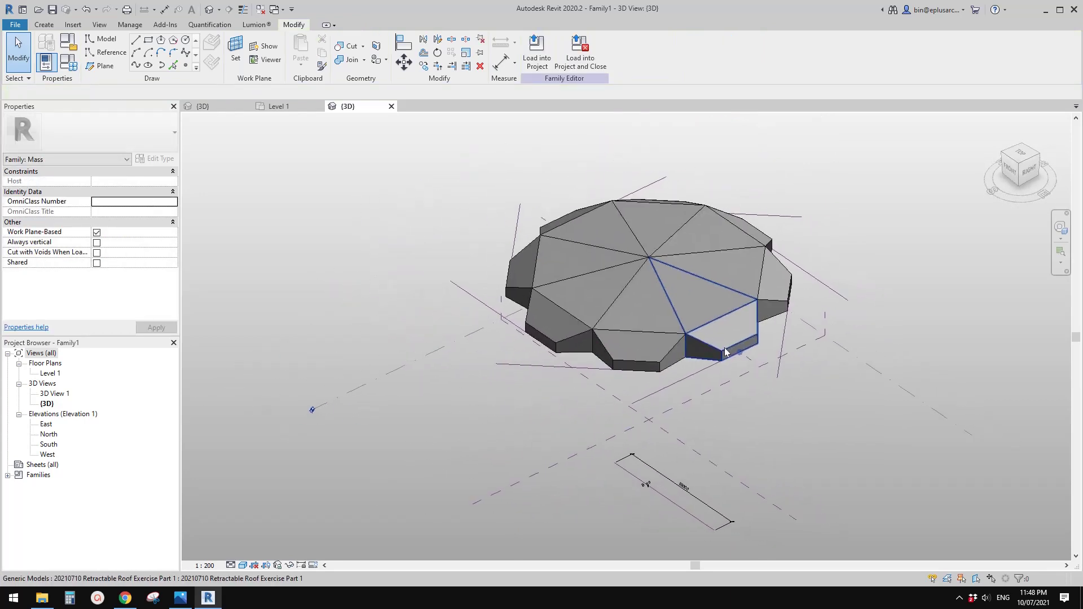
scroll(726, 352, "up", 2)
left_click(706, 306)
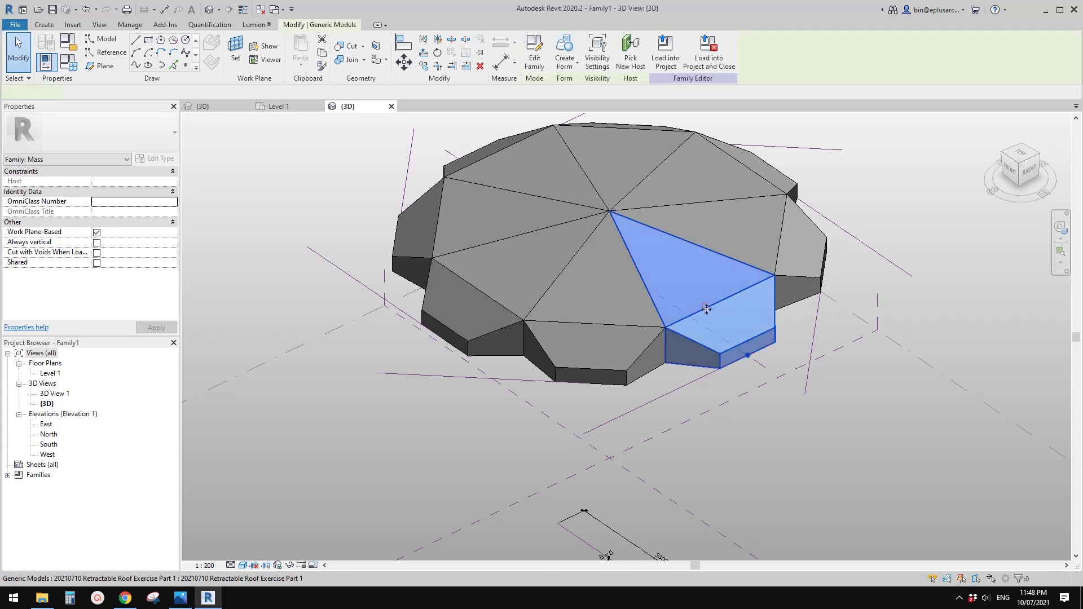
left_click(851, 379)
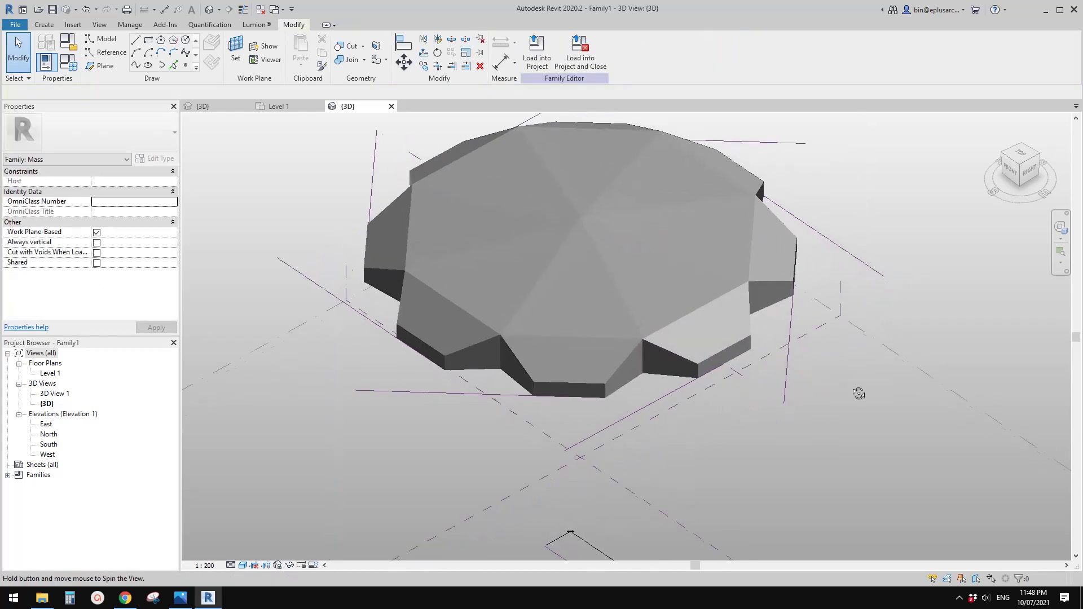